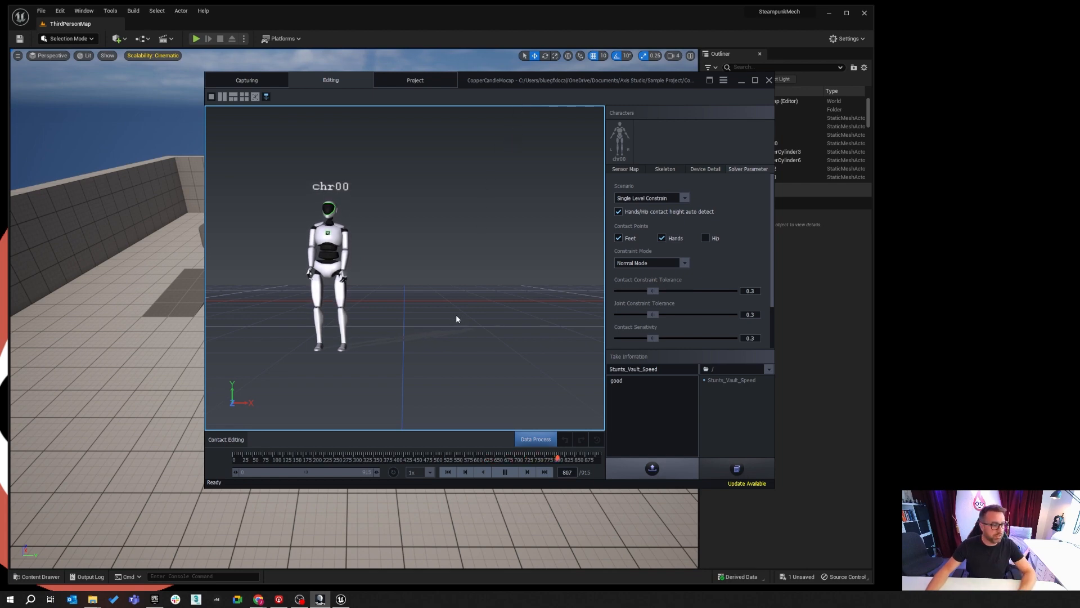
# Compare the Capturing and Editing workspaces, and view the playing chr00 take from an angle
pyautogui.click(248, 80)
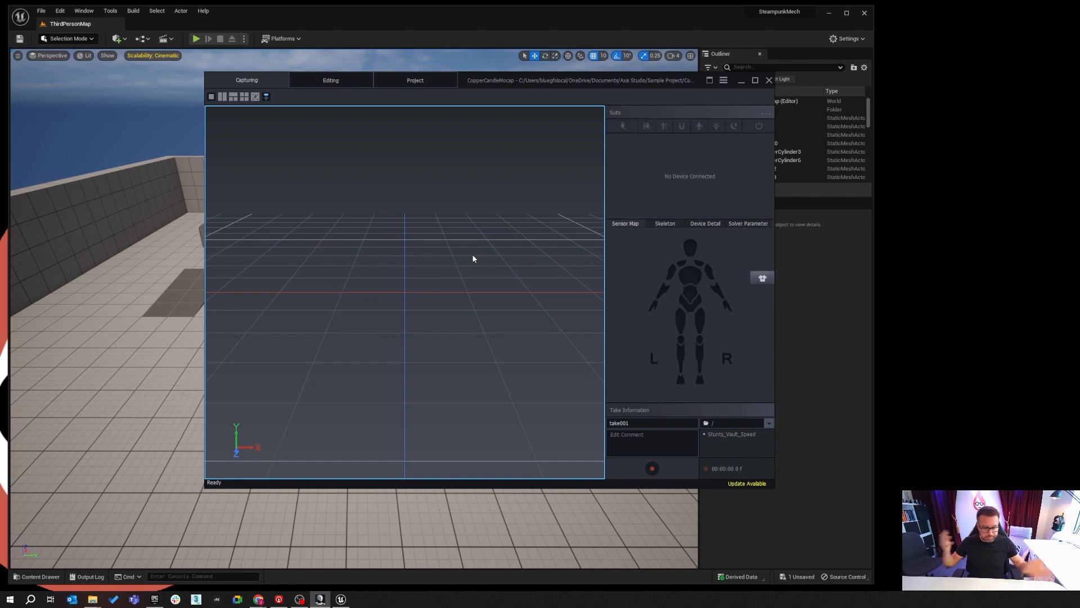
pyautogui.click(329, 80)
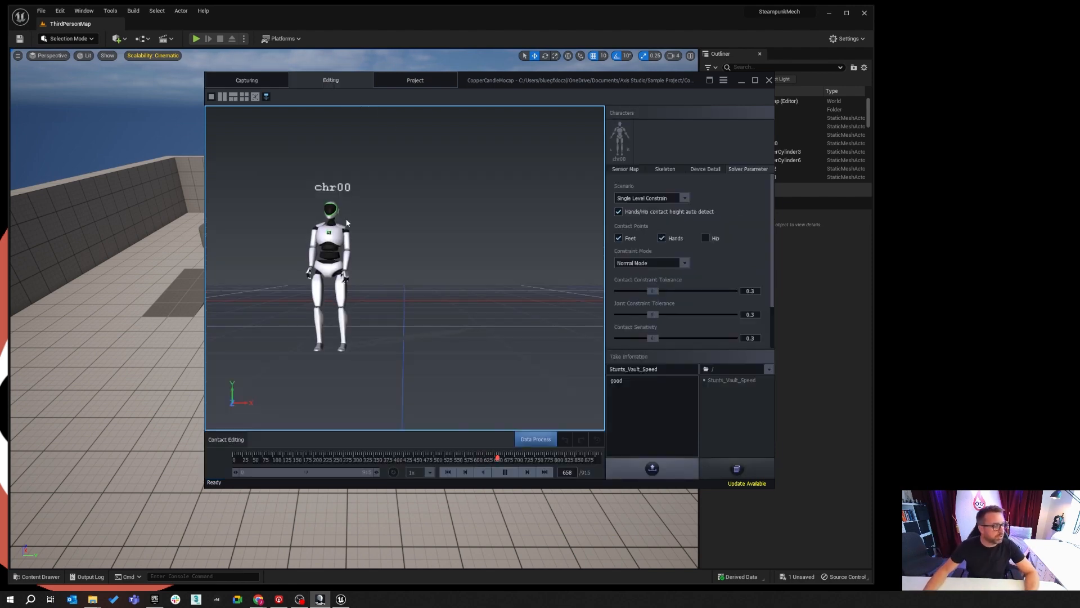
pyautogui.rightClick(450, 264)
pyautogui.click(373, 262)
pyautogui.moveTo(373, 262); pyautogui.dragTo(446, 272)
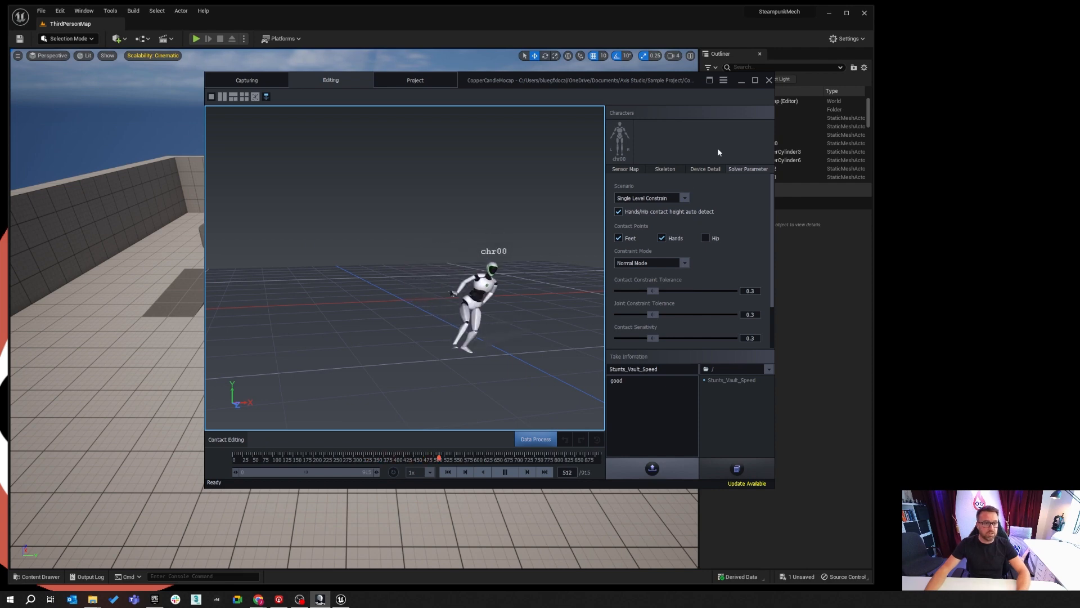
# Set the BVH - Edit broadcasting skeleton to Unreal Engine in the BVH Broadcasting settings and apply it
pyautogui.click(723, 83)
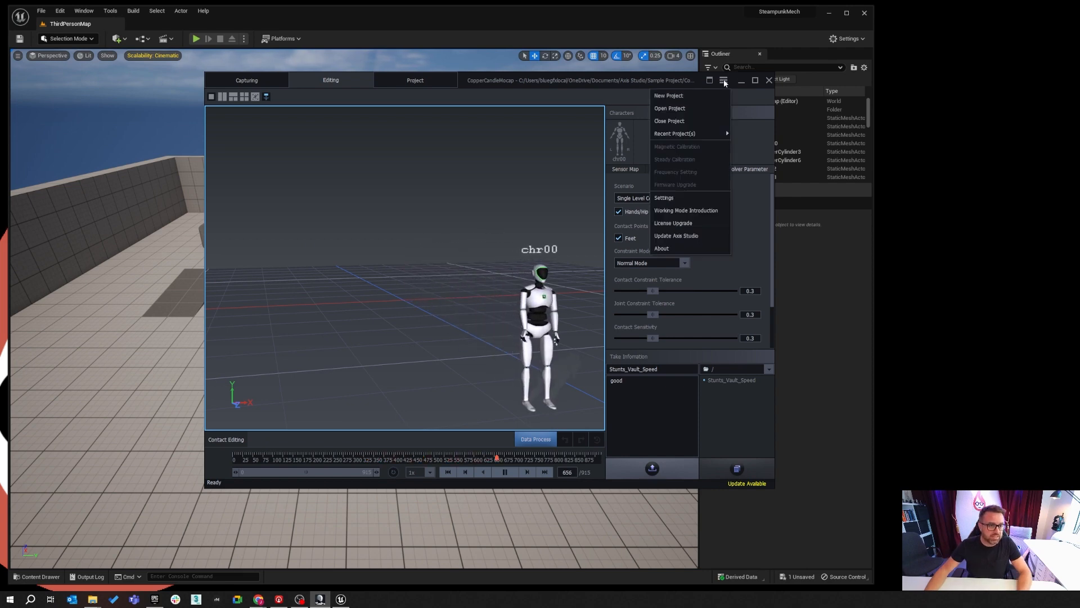
pyautogui.click(678, 200)
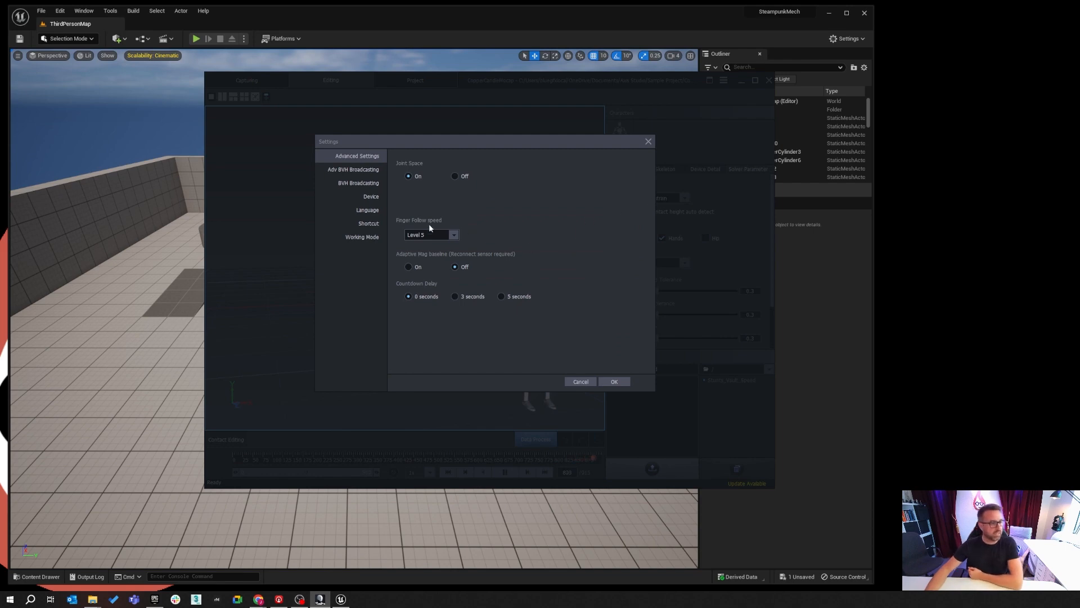
pyautogui.click(360, 183)
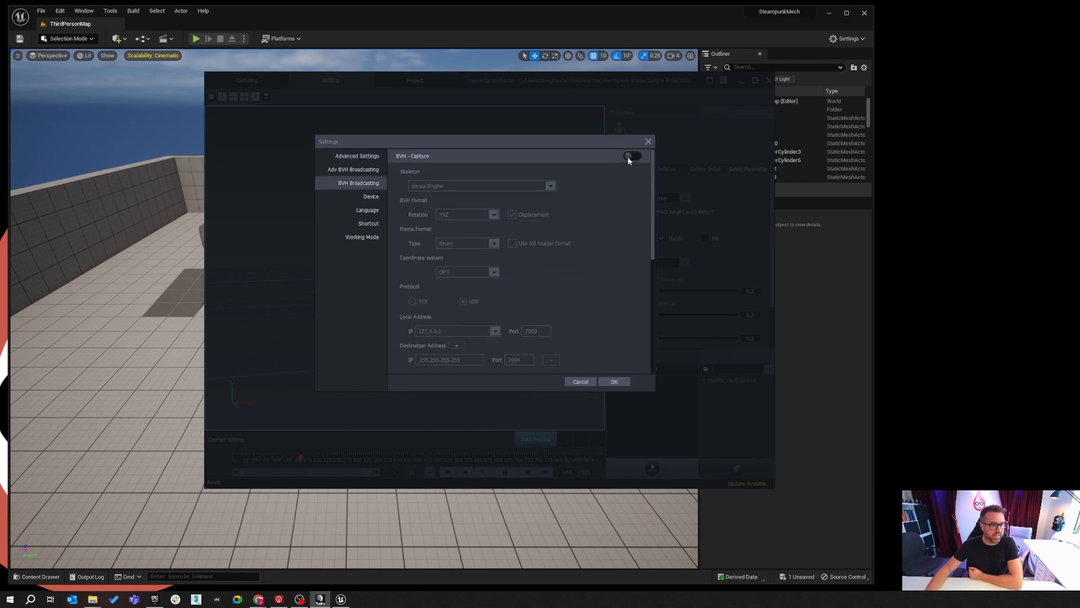
pyautogui.scroll(-4, 624, 186)
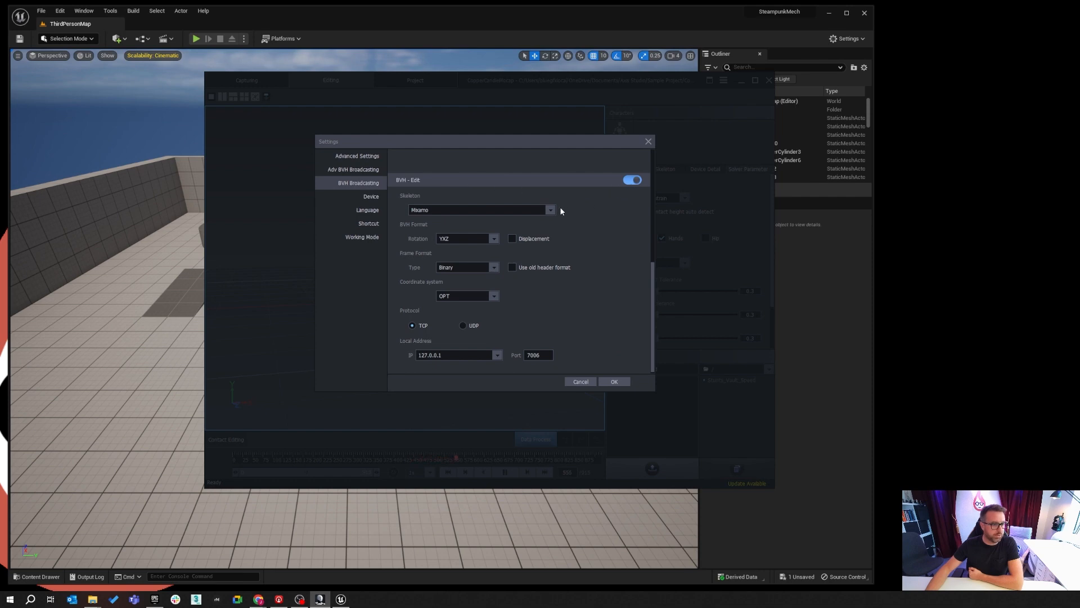
pyautogui.scroll(-1, 599, 287)
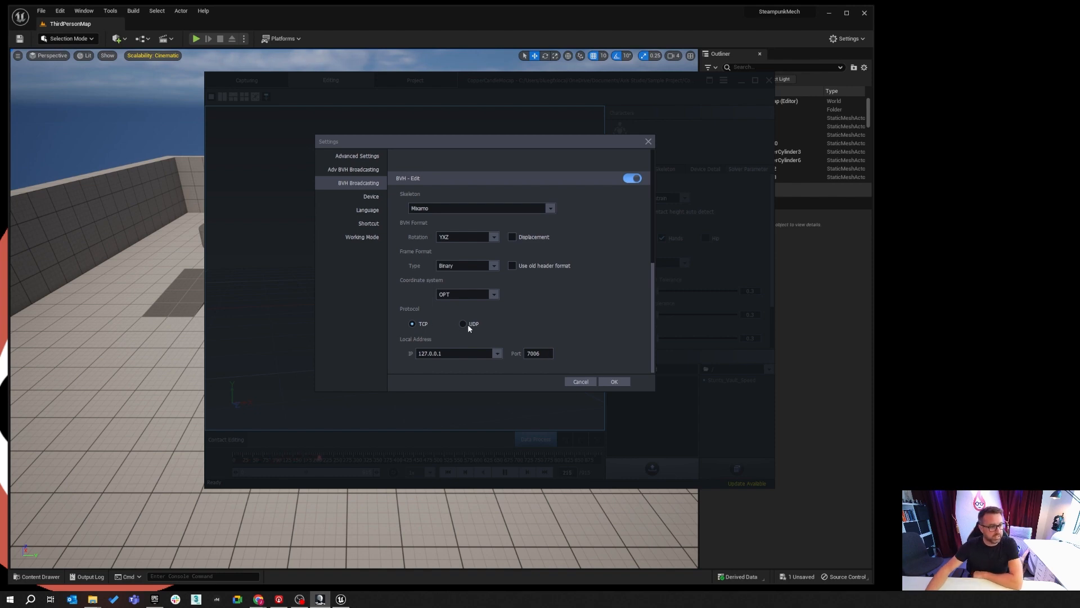
pyautogui.click(551, 208)
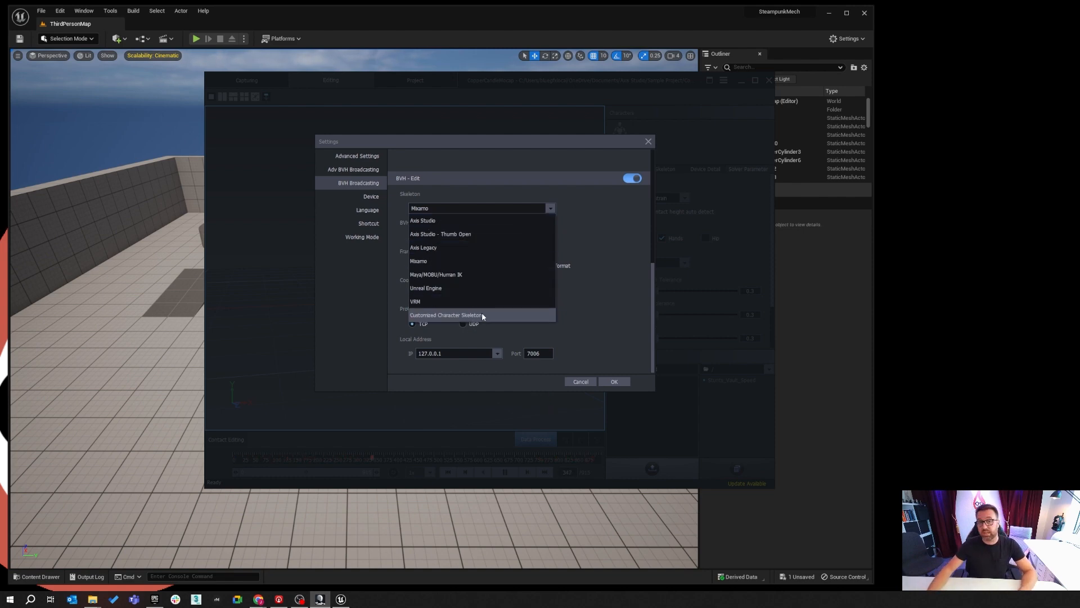
pyautogui.click(447, 288)
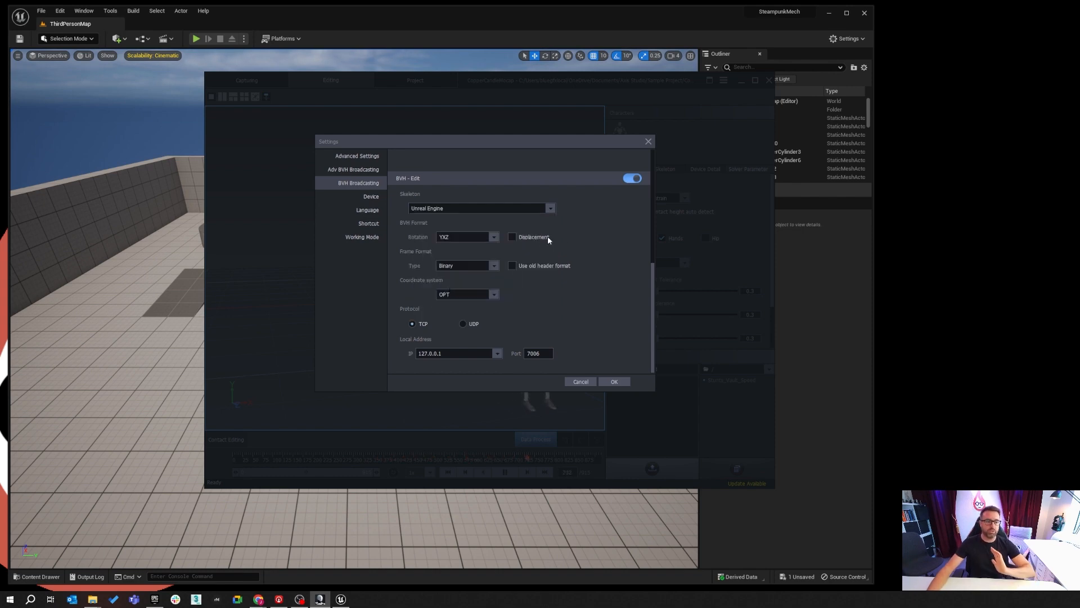
pyautogui.click(615, 381)
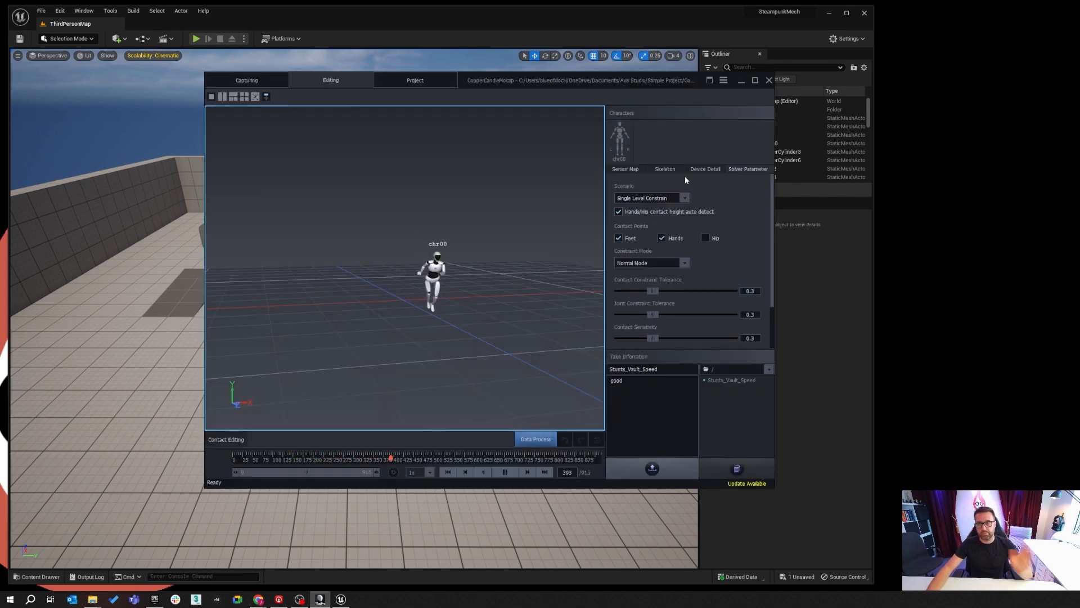
# Switch to the Unreal Editor, search the plugins for "live link" and enable the Live Link plugin
pyautogui.moveTo(463, 80); pyautogui.dragTo(1079, 180)
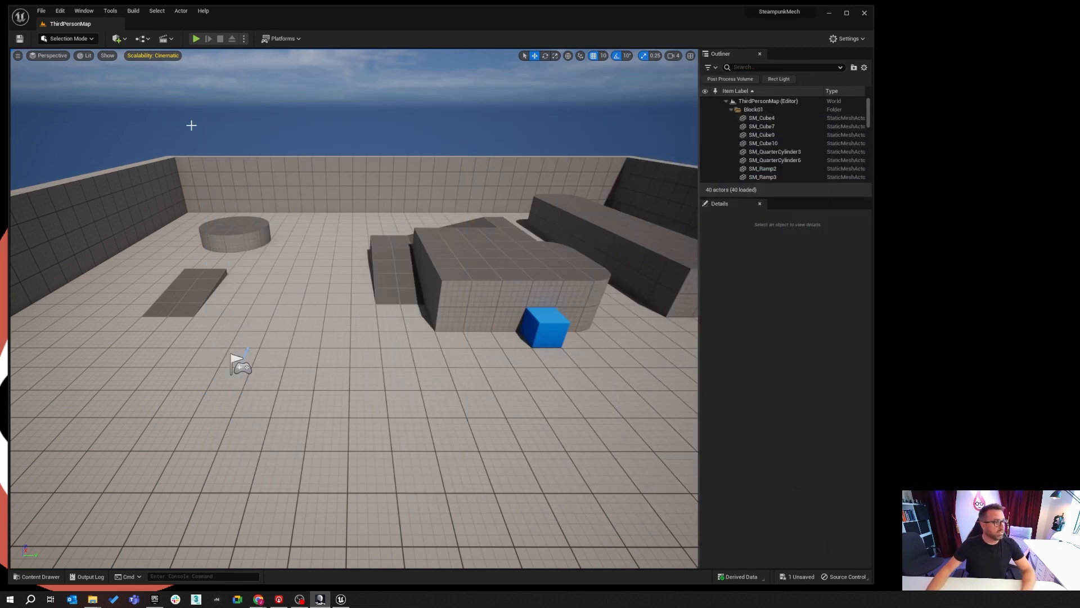
pyautogui.click(59, 10)
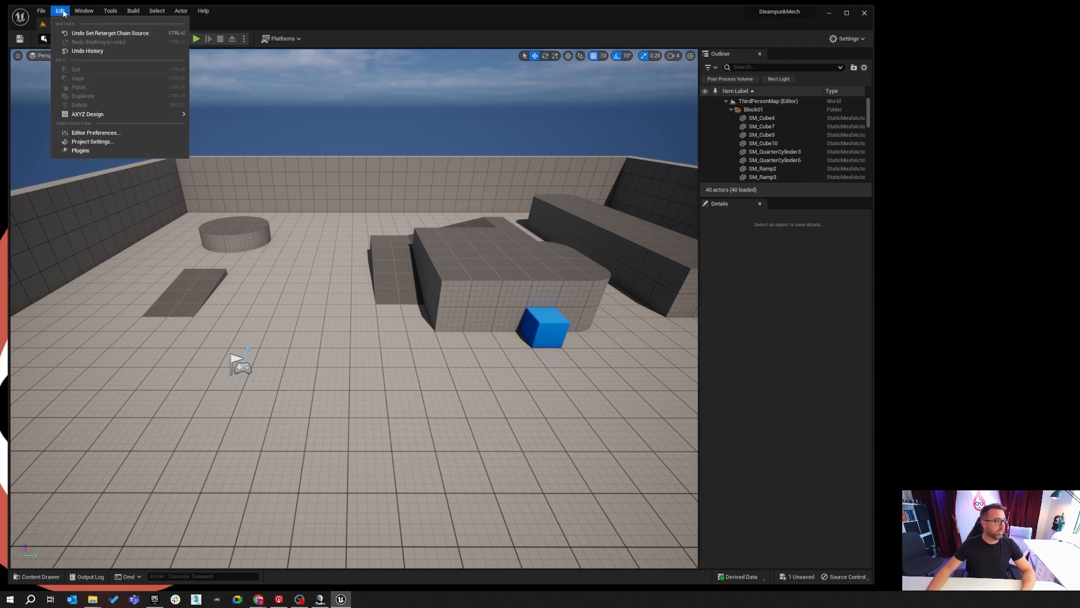
pyautogui.click(80, 151)
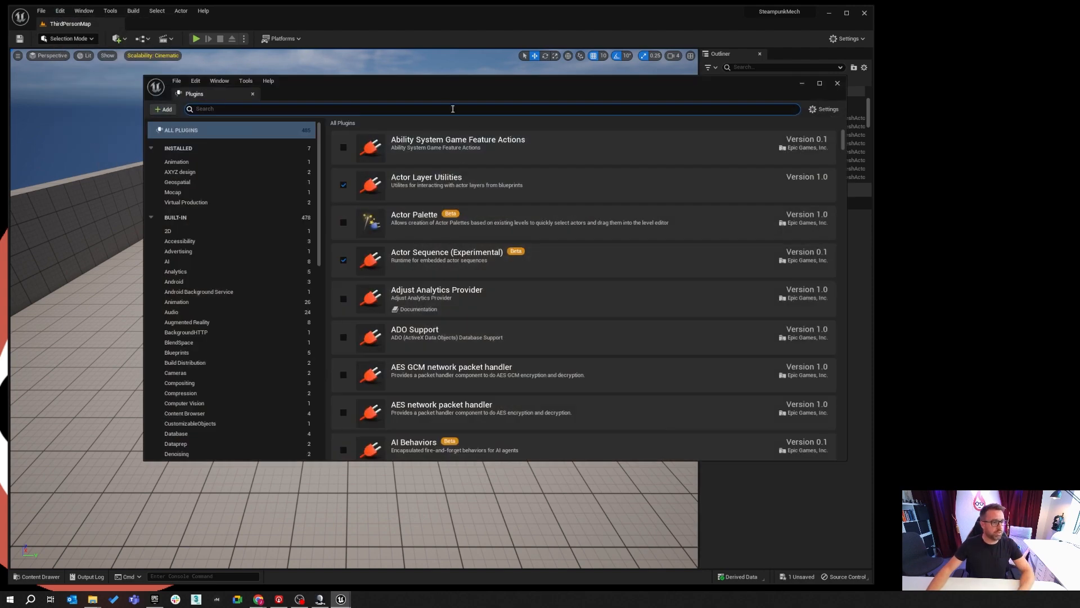
pyautogui.write('live l')
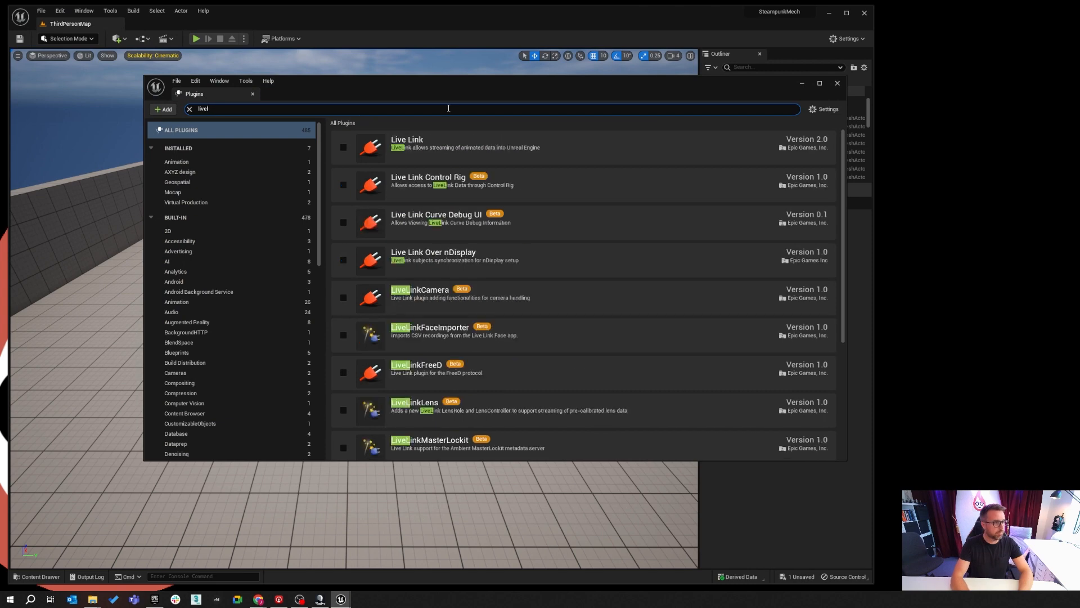
pyautogui.write('ink')
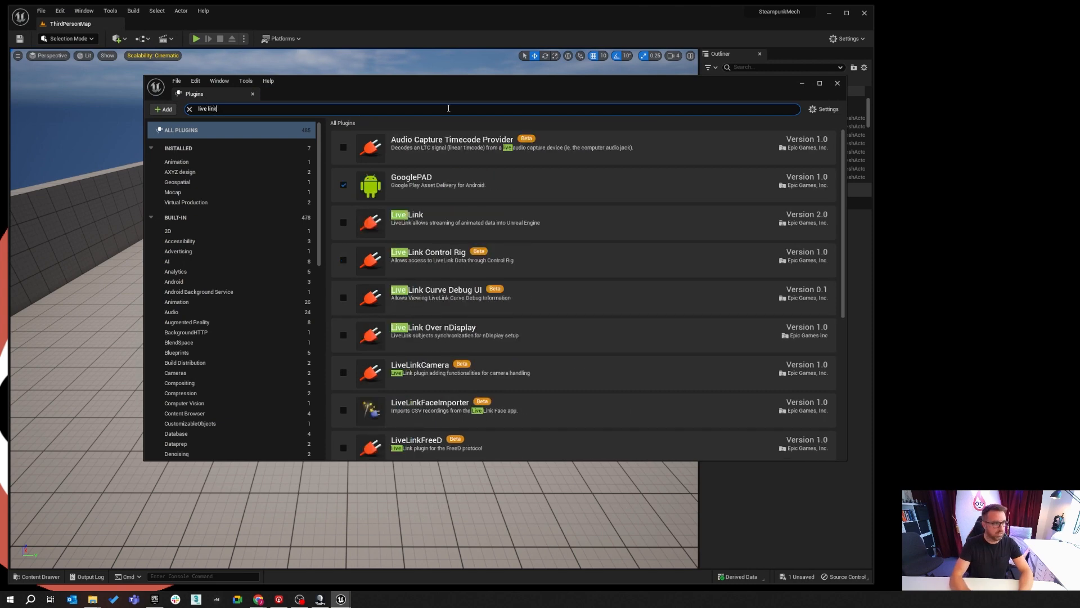
pyautogui.click(504, 144)
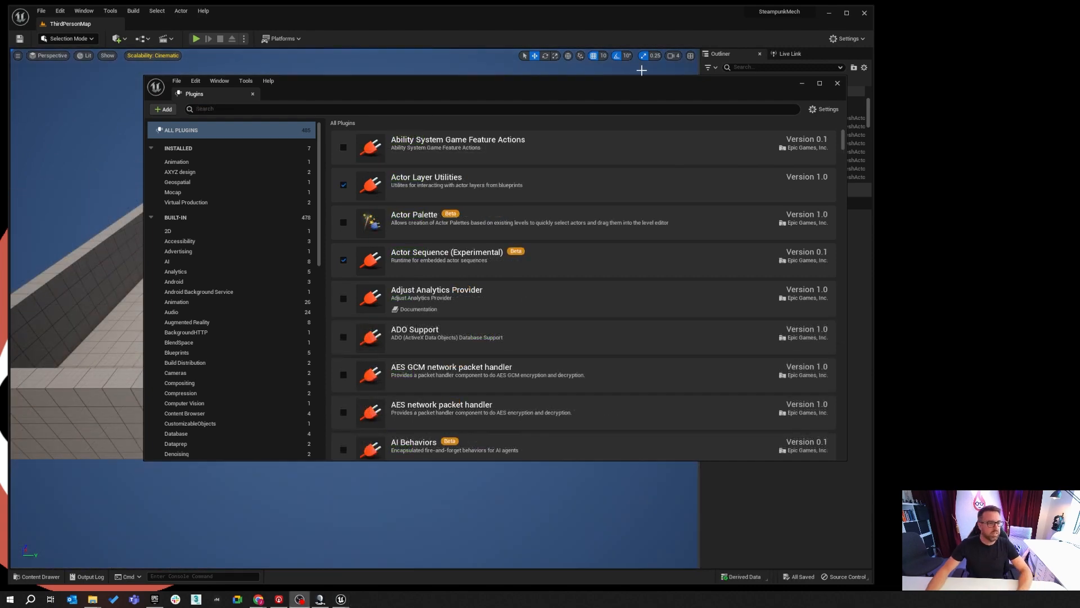
# Enable the NeuronLiveLink plugin among the installed plugins and check its status after the editor restart
pyautogui.moveTo(653, 88); pyautogui.dragTo(638, 87)
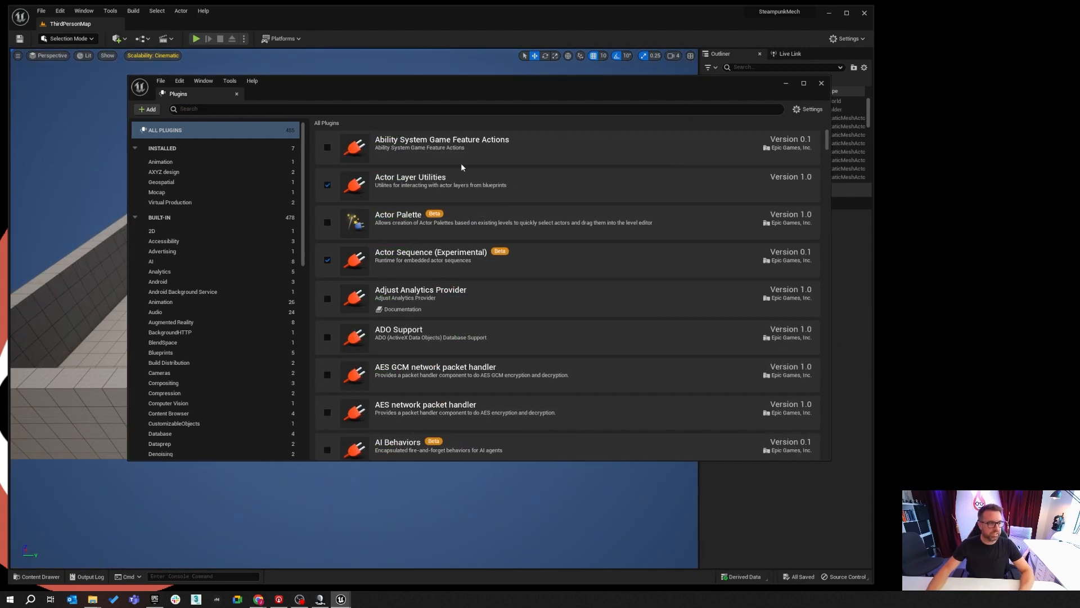
pyautogui.click(194, 146)
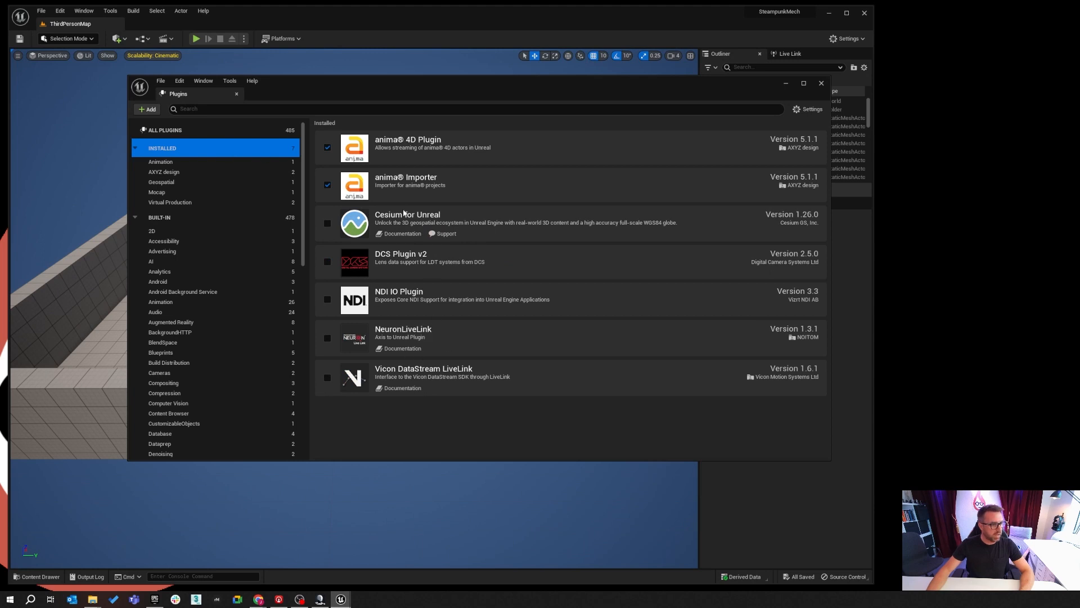
pyautogui.click(328, 337)
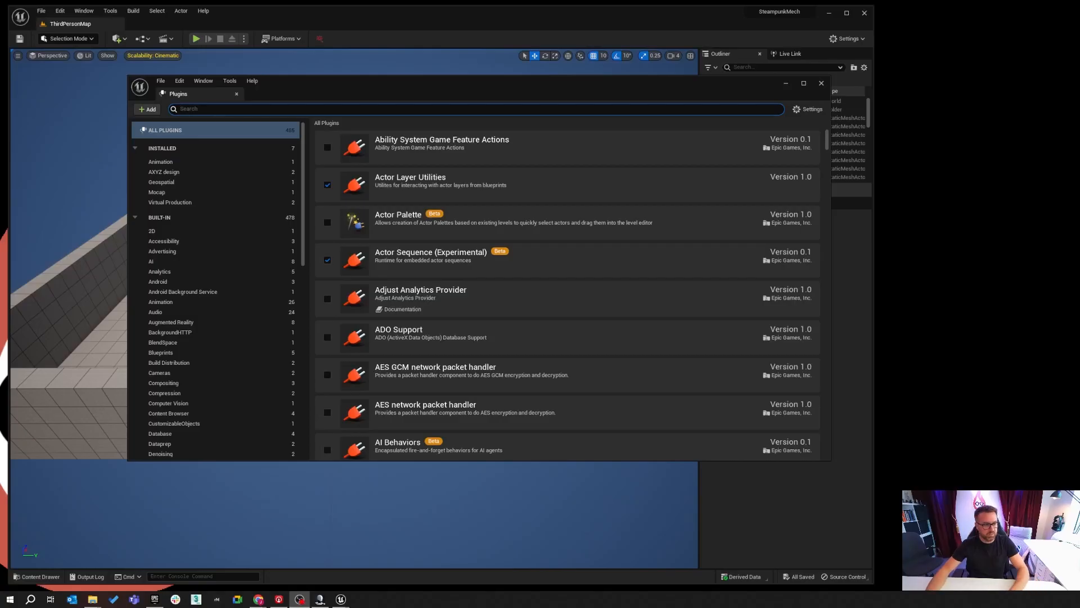
pyautogui.click(195, 149)
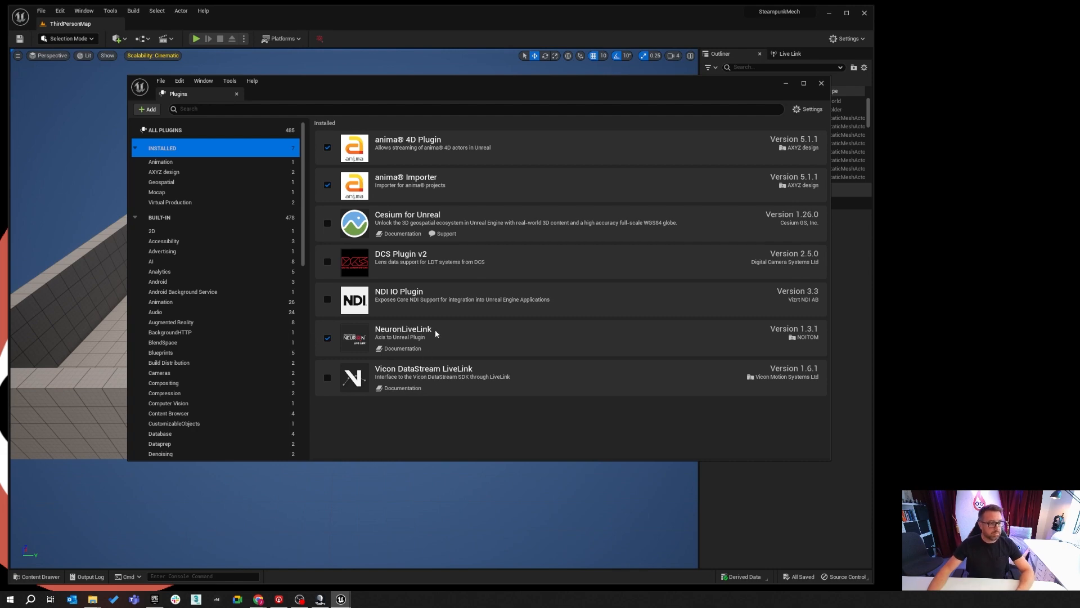
# Switch to the Epic Games Launcher, search the Marketplace for "neuron" and open the Neuron Live Link product page
pyautogui.click(155, 599)
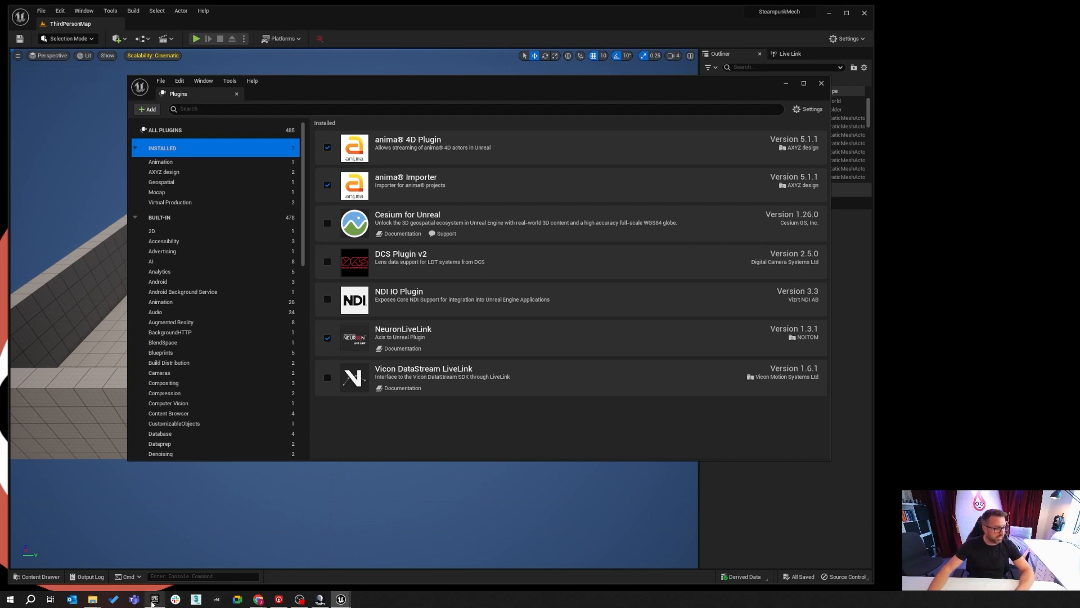
pyautogui.moveTo(519, 62); pyautogui.dragTo(530, 61)
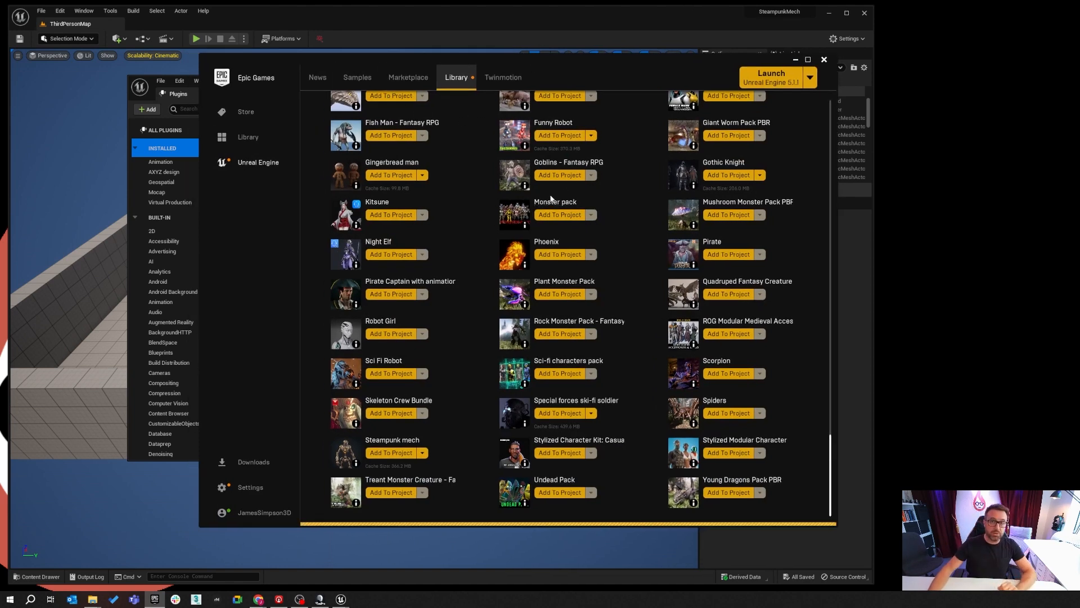
pyautogui.click(408, 78)
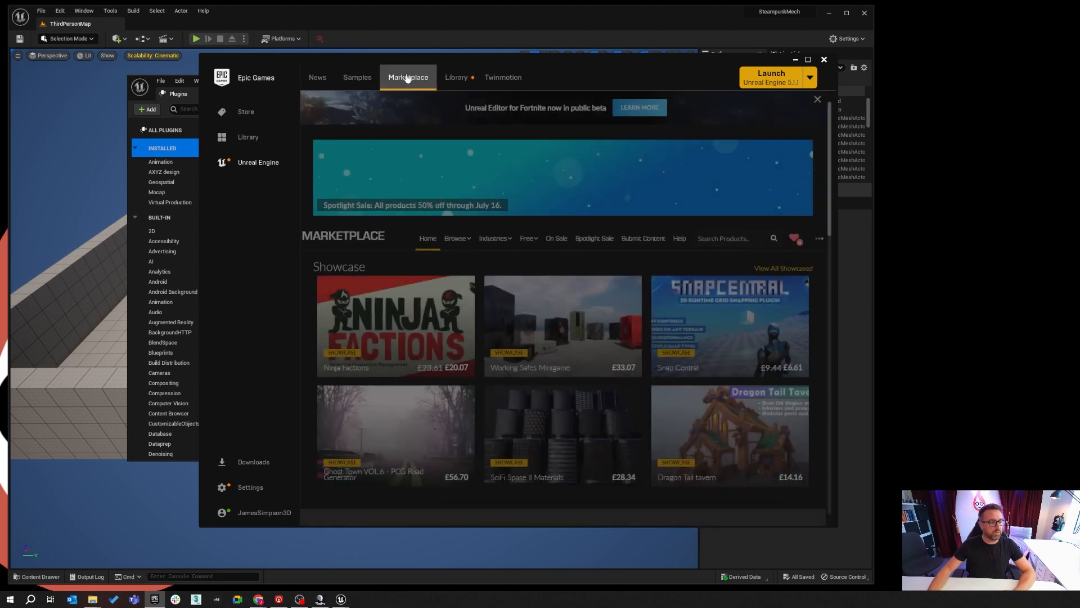
pyautogui.click(724, 239)
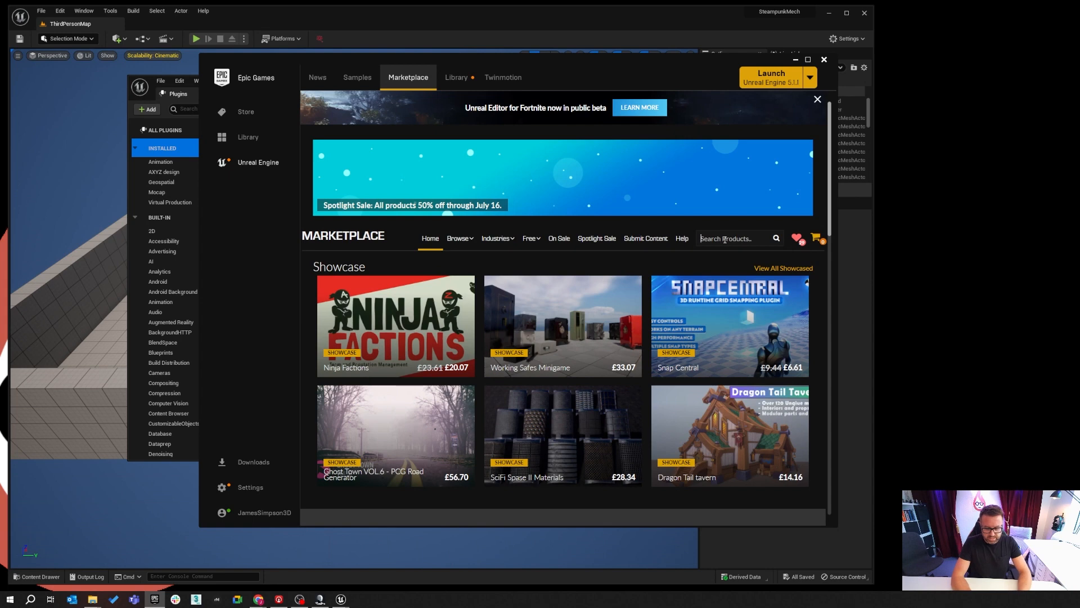
pyautogui.write('neuron')
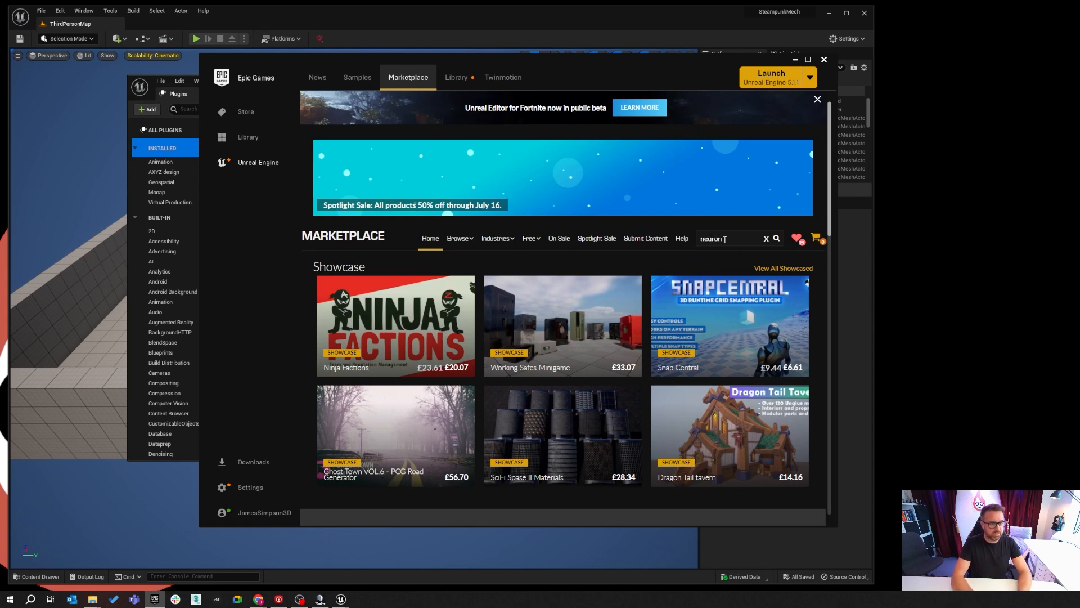
pyautogui.press('Return')
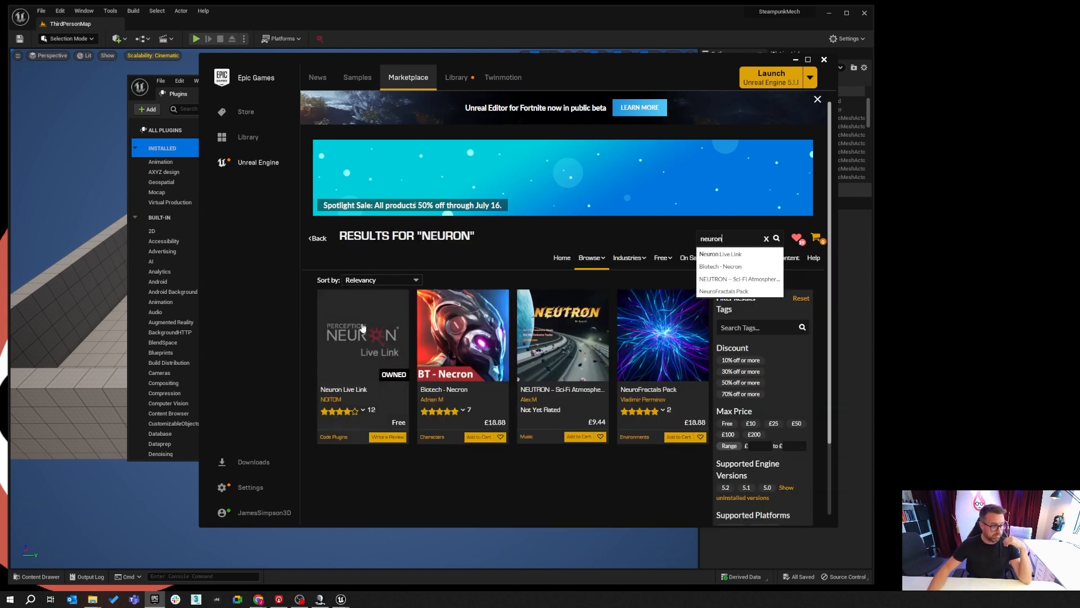
pyautogui.click(371, 343)
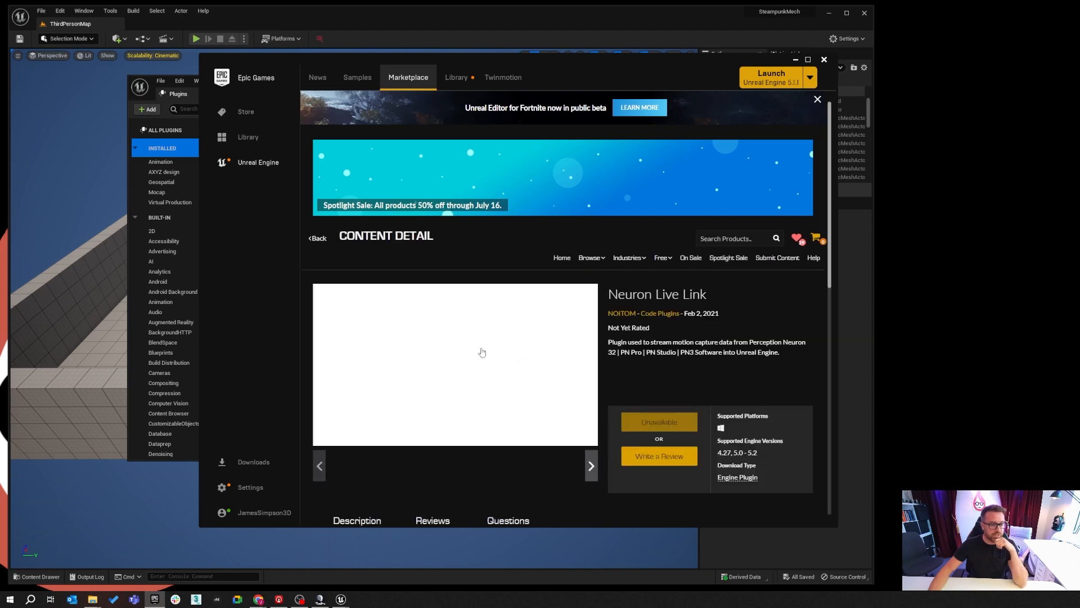
# Check the engine versions offered for installing Neuron Live Link, cancel the installation and return to the Unreal Editor
pyautogui.click(668, 426)
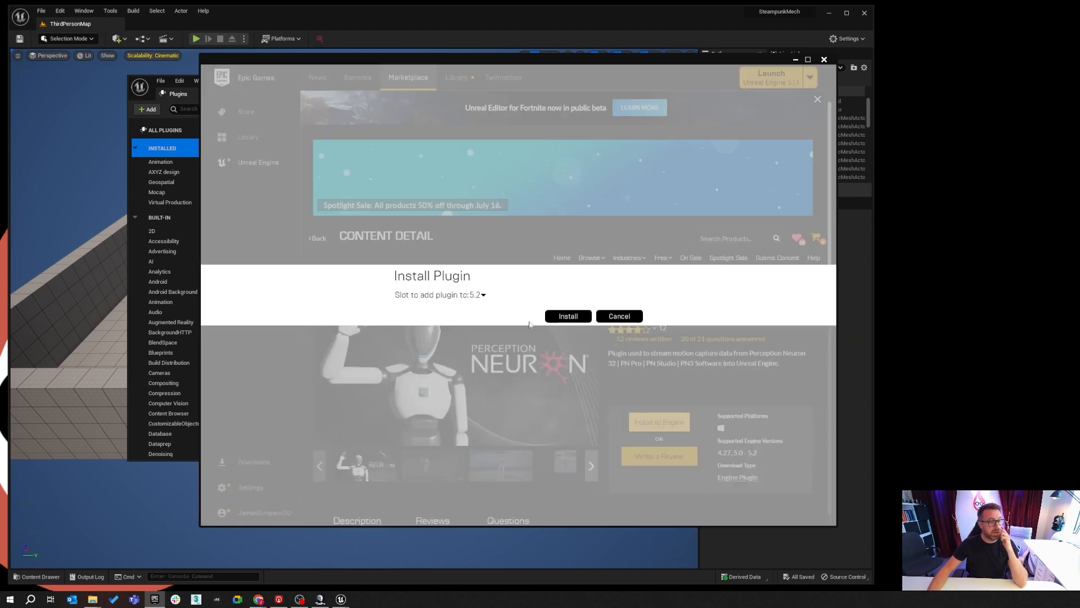
pyautogui.click(483, 296)
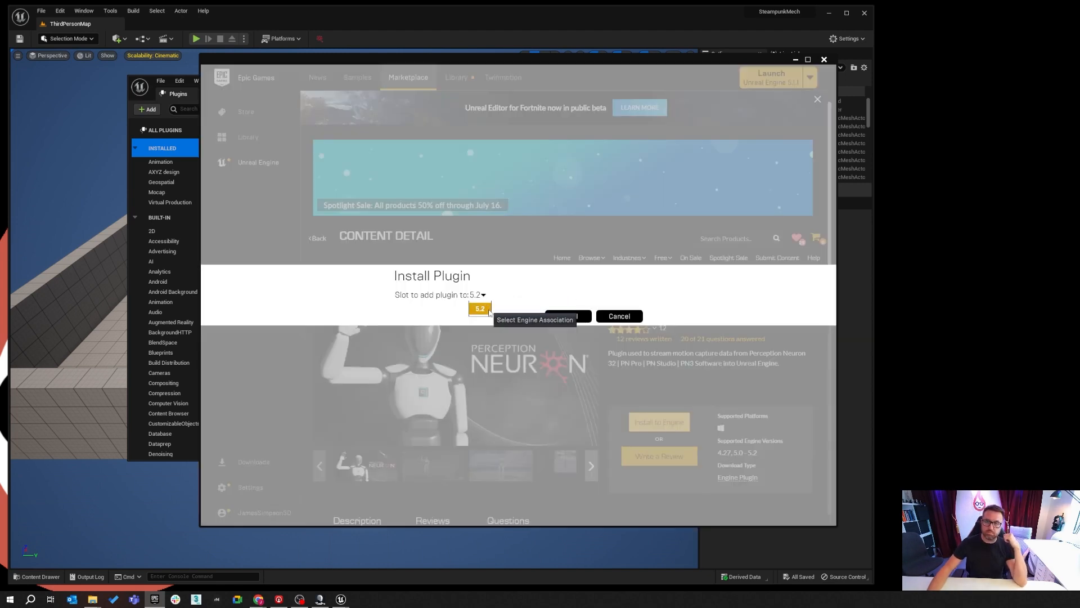
pyautogui.click(505, 284)
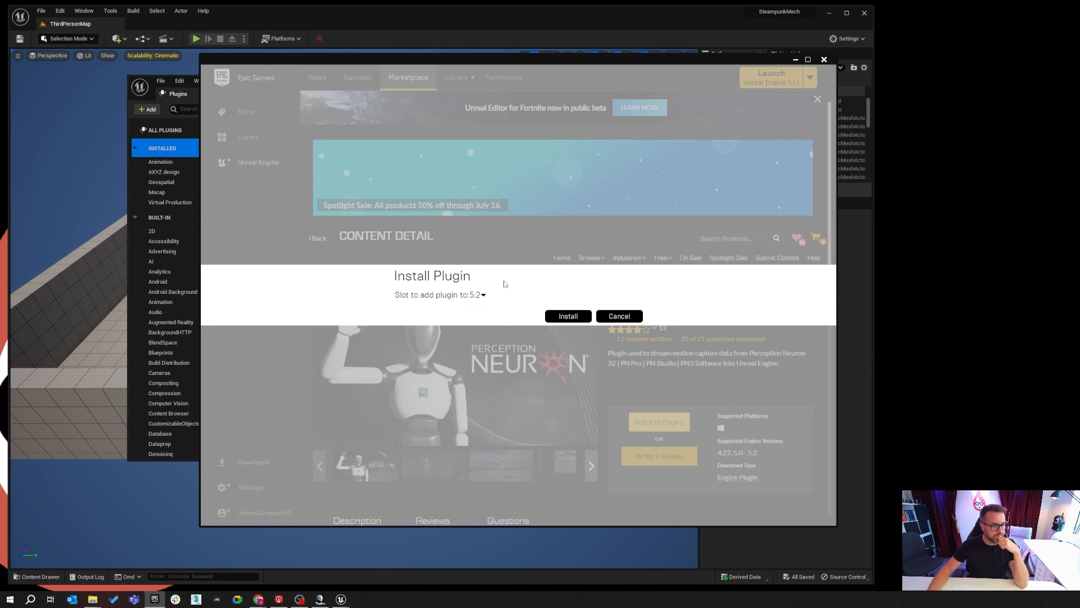
pyautogui.click(619, 315)
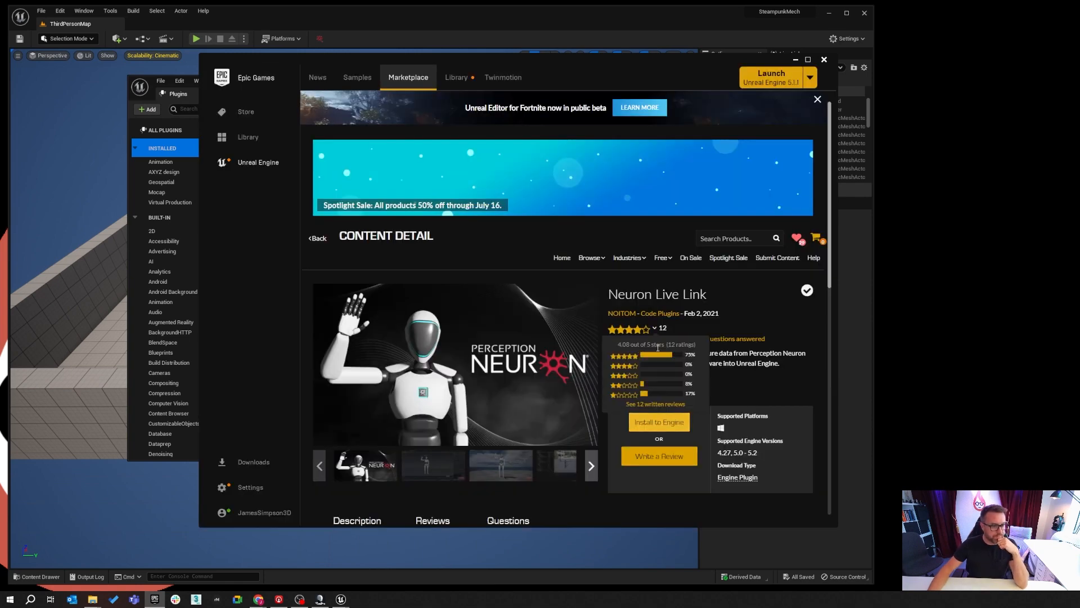
pyautogui.click(794, 60)
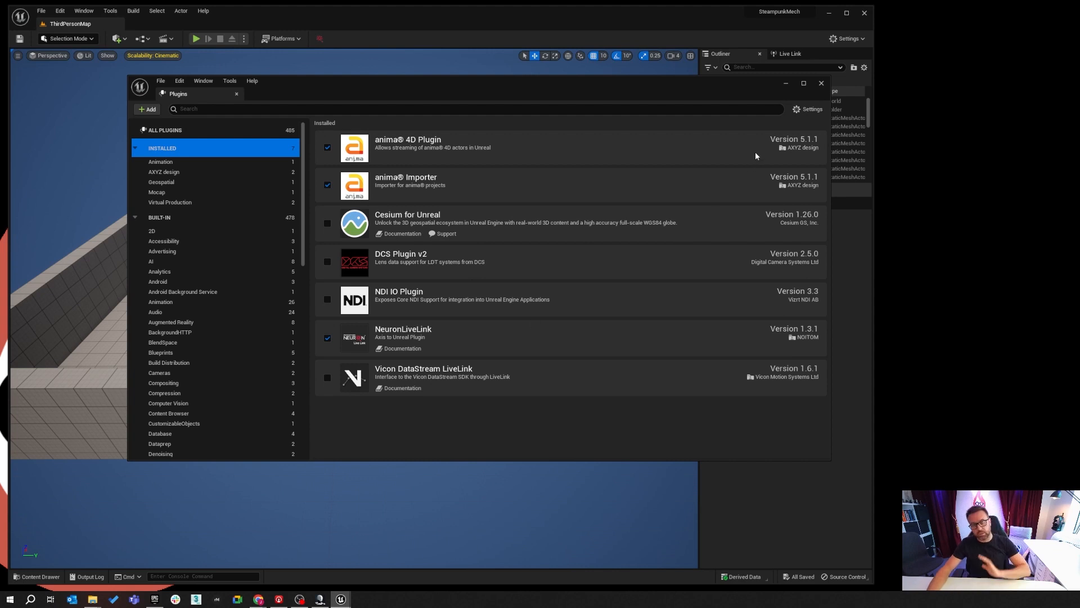
# Close the plugins window and bring up the Live Link streaming manager in the level editor
pyautogui.click(819, 85)
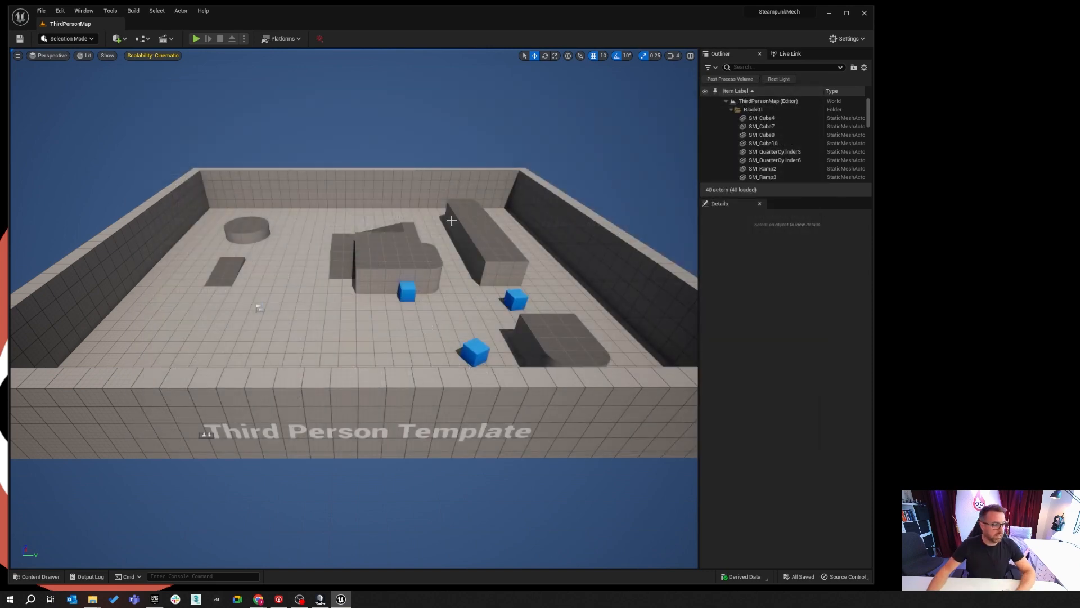
pyautogui.click(85, 11)
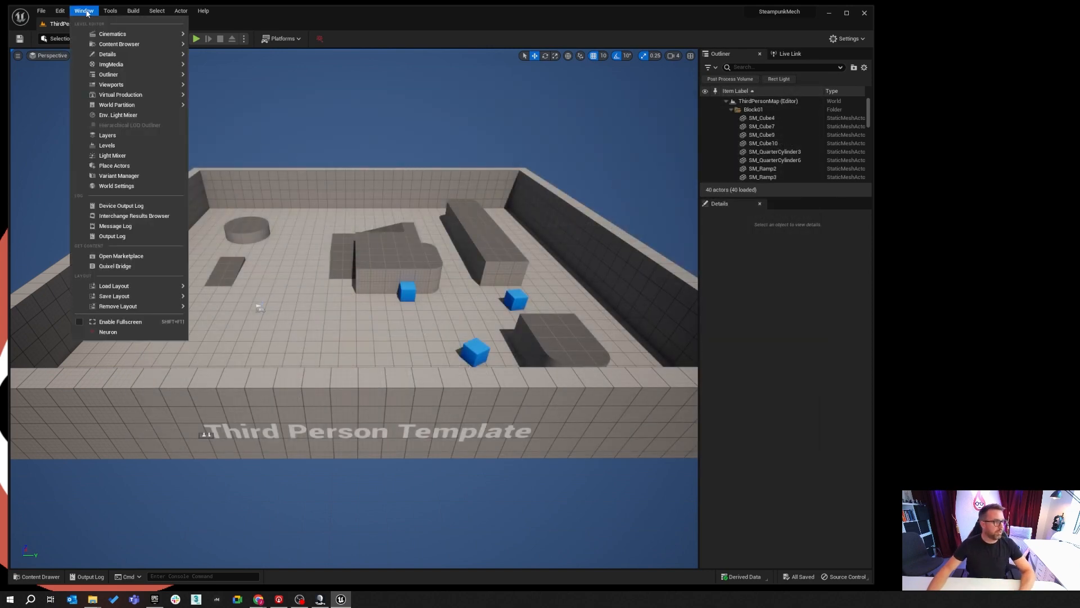
pyautogui.moveTo(137, 95)
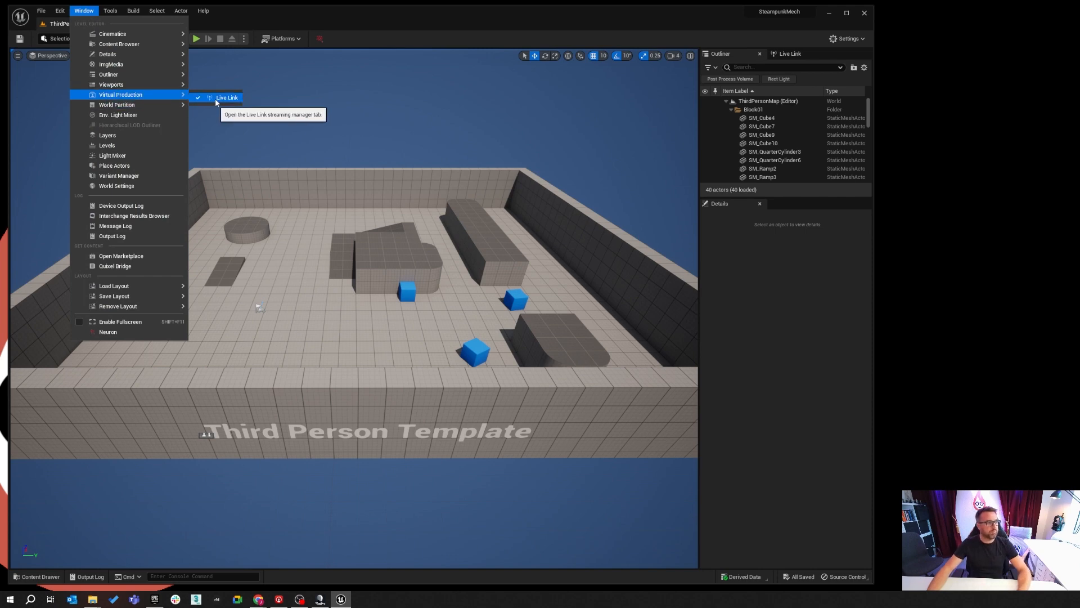
pyautogui.click(786, 56)
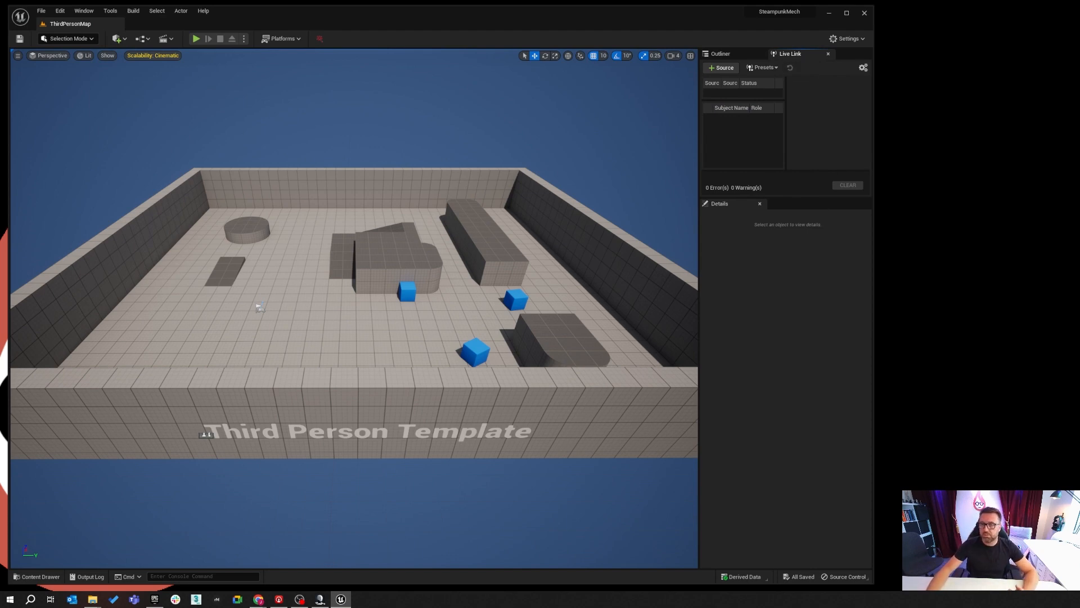
# Add an Axis Neuron Live source to Live Link with UDP turned off and TCP address 127.0.0.1:7001
pyautogui.click(723, 71)
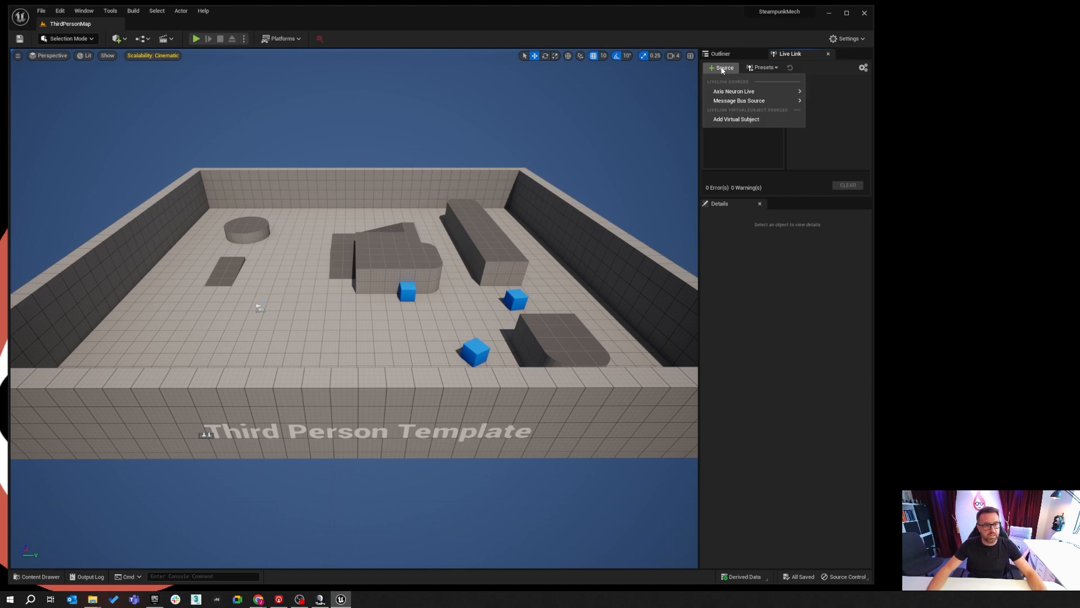
pyautogui.moveTo(749, 94)
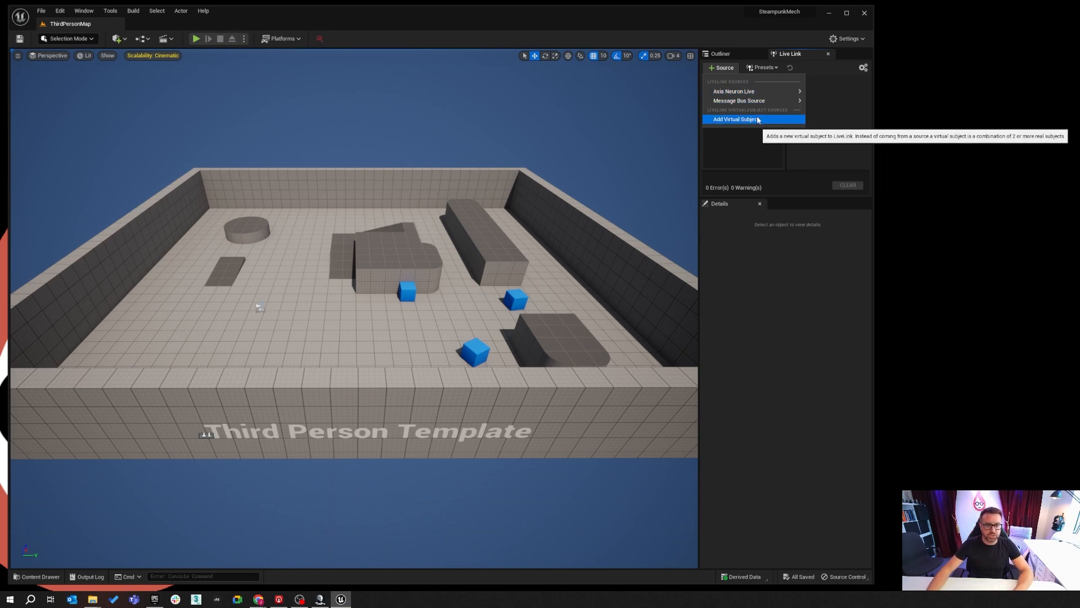
pyautogui.moveTo(748, 91)
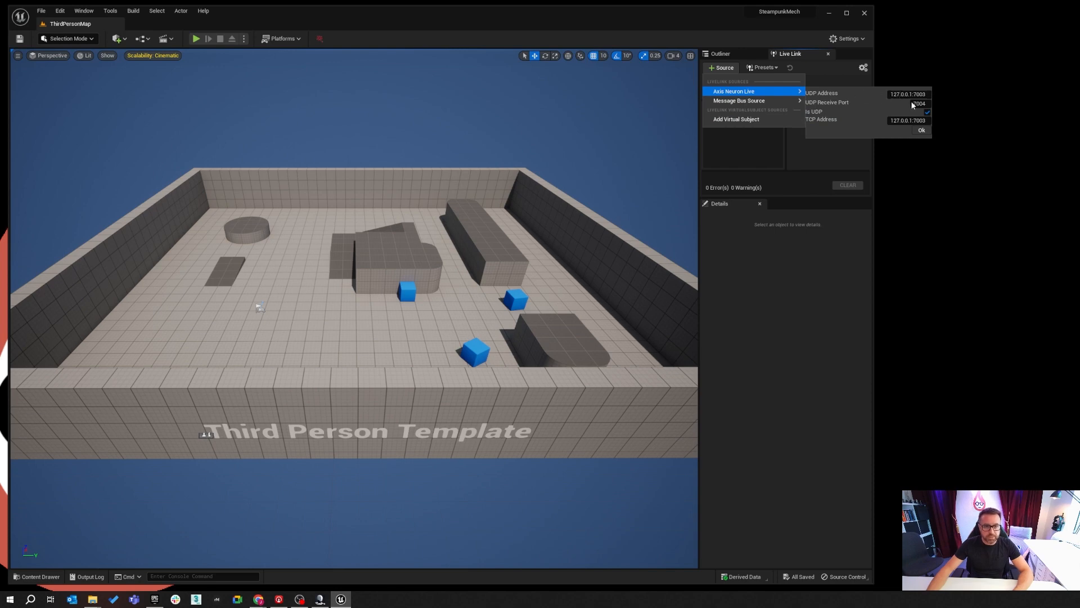
pyautogui.click(927, 113)
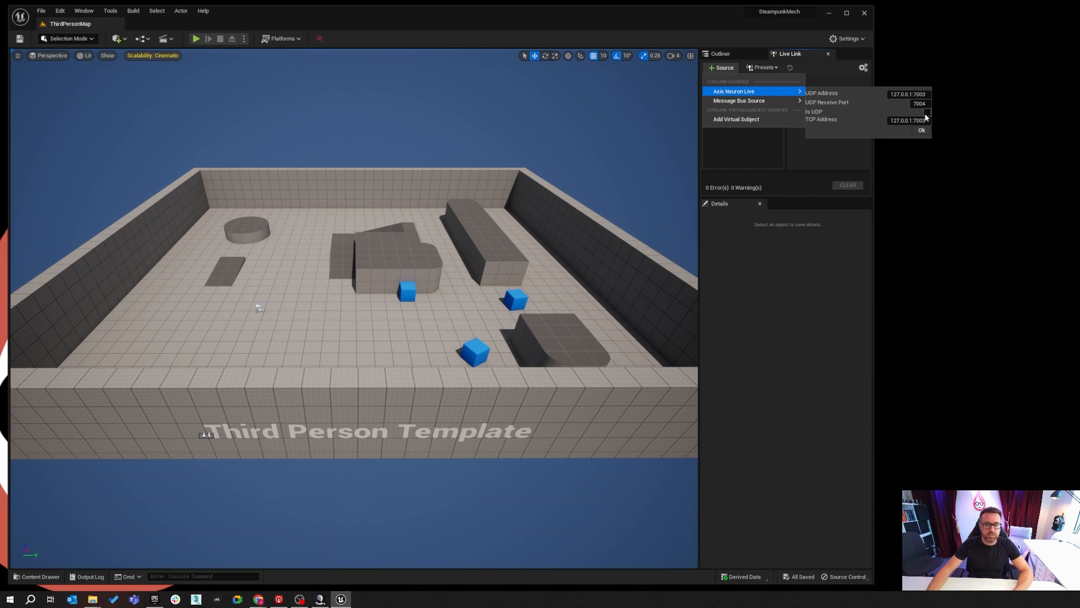
pyautogui.click(912, 121)
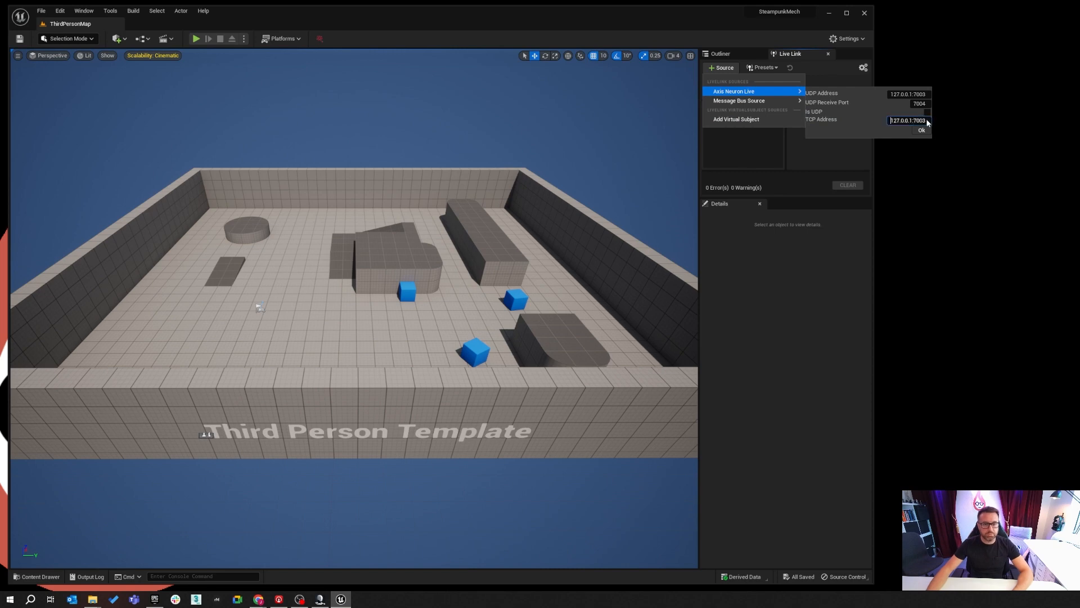
pyautogui.press('BackSpace')
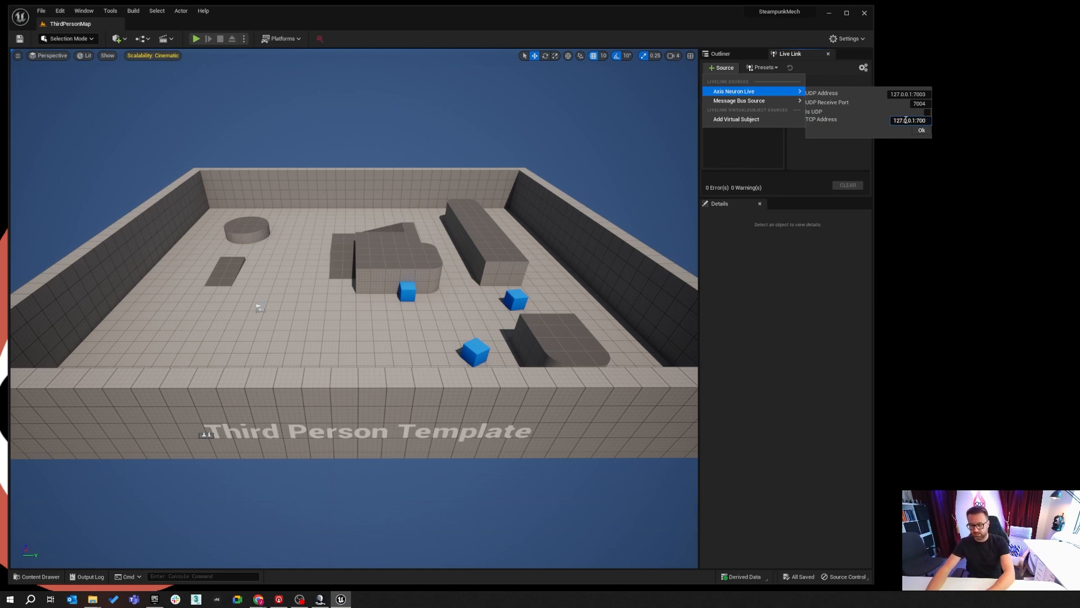
pyautogui.write('1')
pyautogui.click(922, 130)
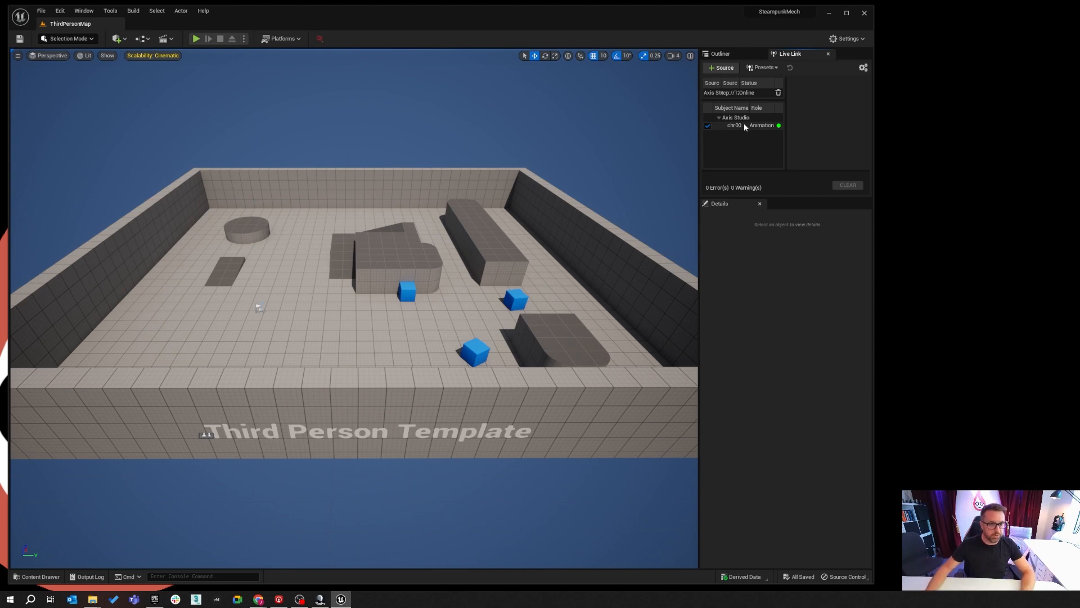
# Save the Live Link setup as a preset named LiveLinkPreset in the Content folder and check it among the presets
pyautogui.click(771, 68)
pyautogui.click(774, 83)
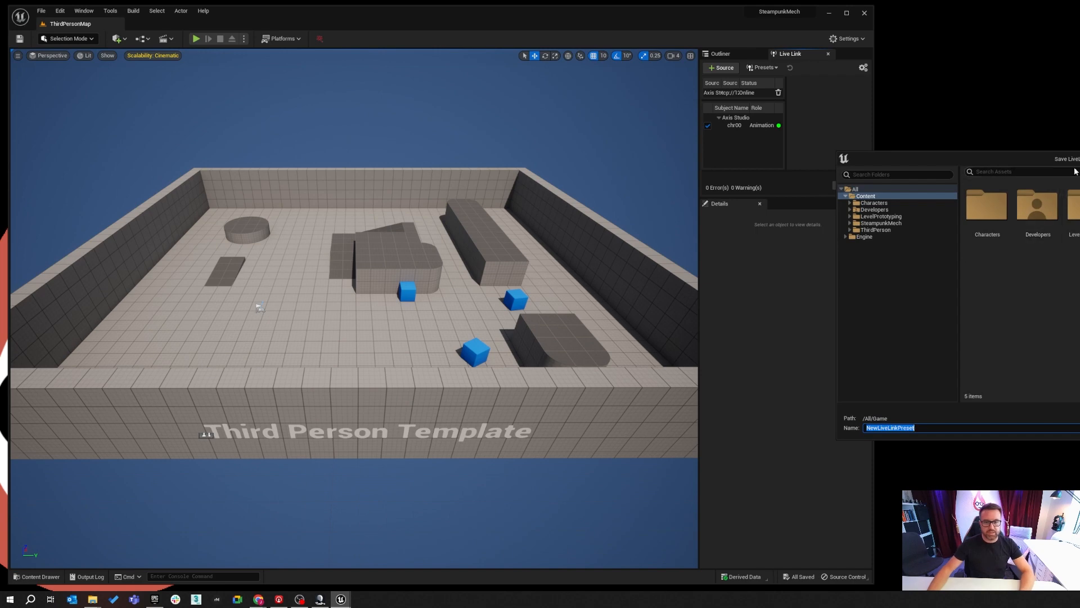
pyautogui.moveTo(1079, 176); pyautogui.dragTo(513, 191)
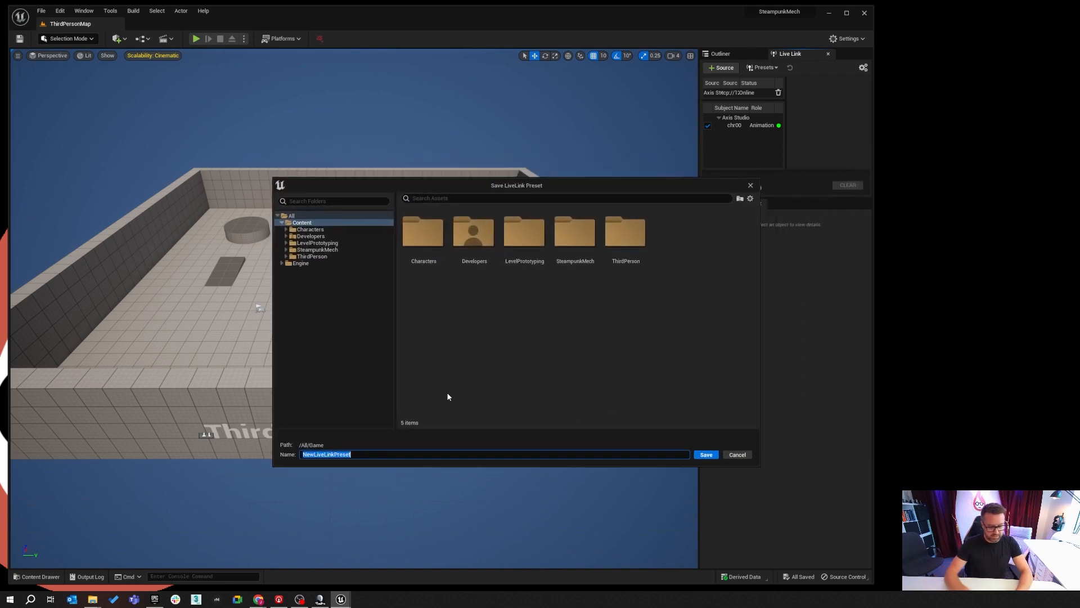
pyautogui.write('LiveLin')
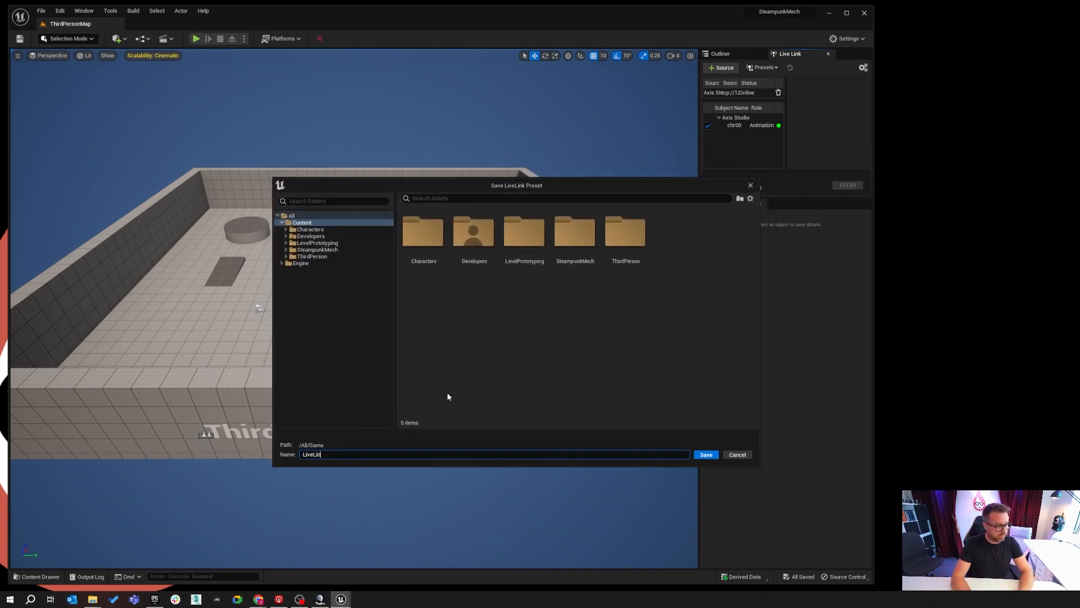
pyautogui.write('kPreset')
pyautogui.press('Return')
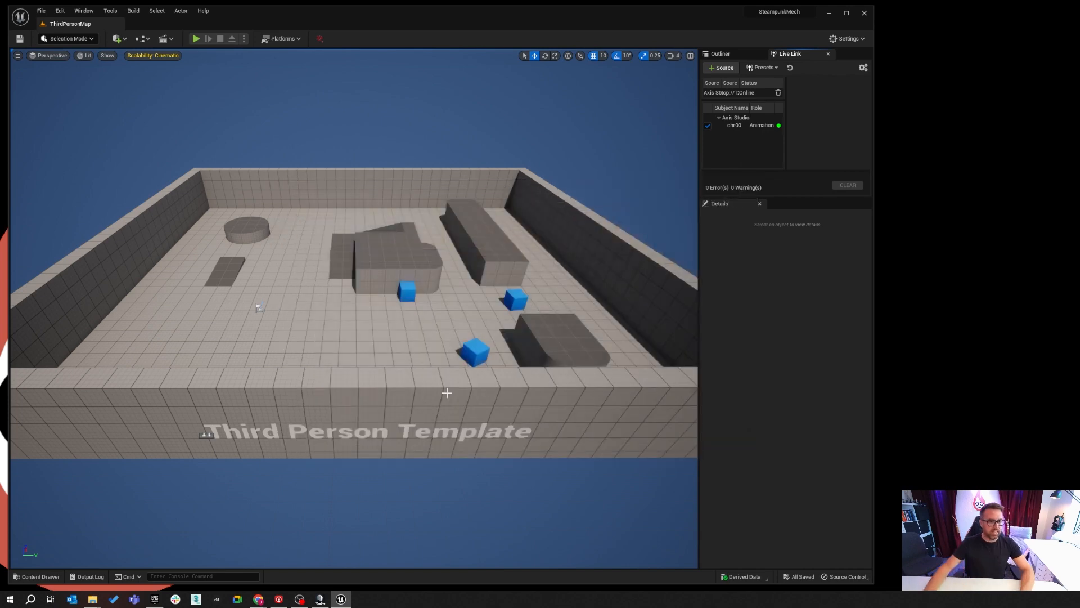
pyautogui.click(765, 67)
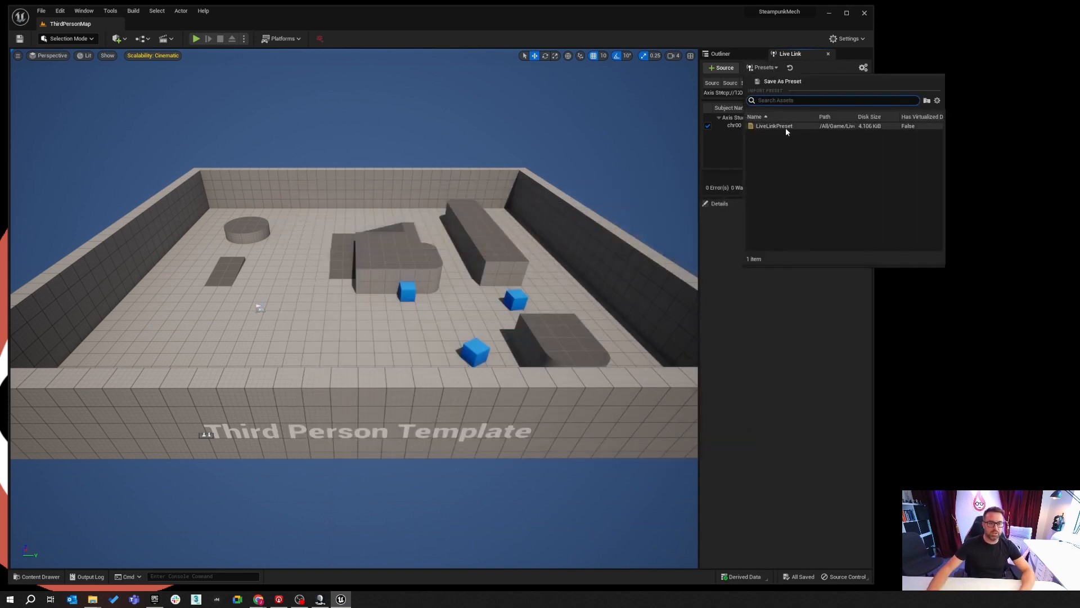
pyautogui.click(729, 160)
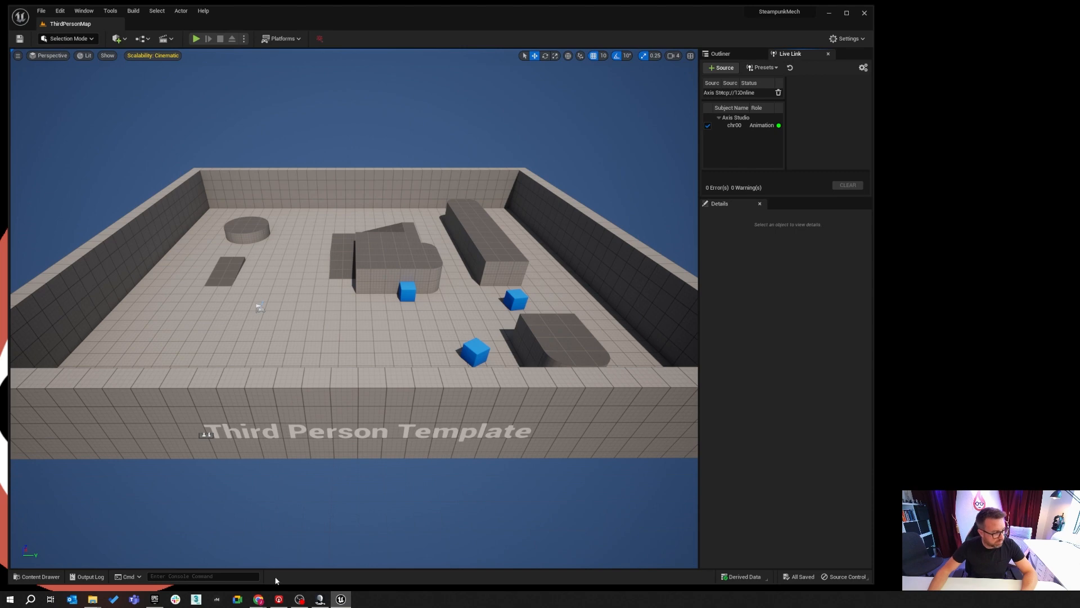
# Switch to the browser, examine the Live Link branch of the RetargettingAssets flowchart in Miro and return to the Unreal Editor
pyautogui.moveTo(260, 600)
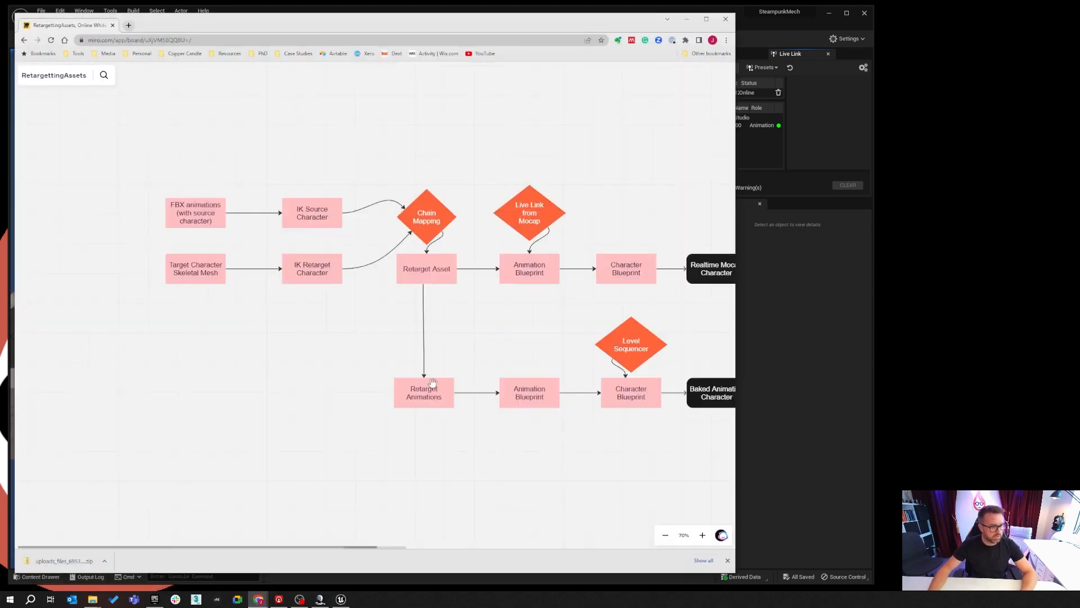
pyautogui.click(242, 568)
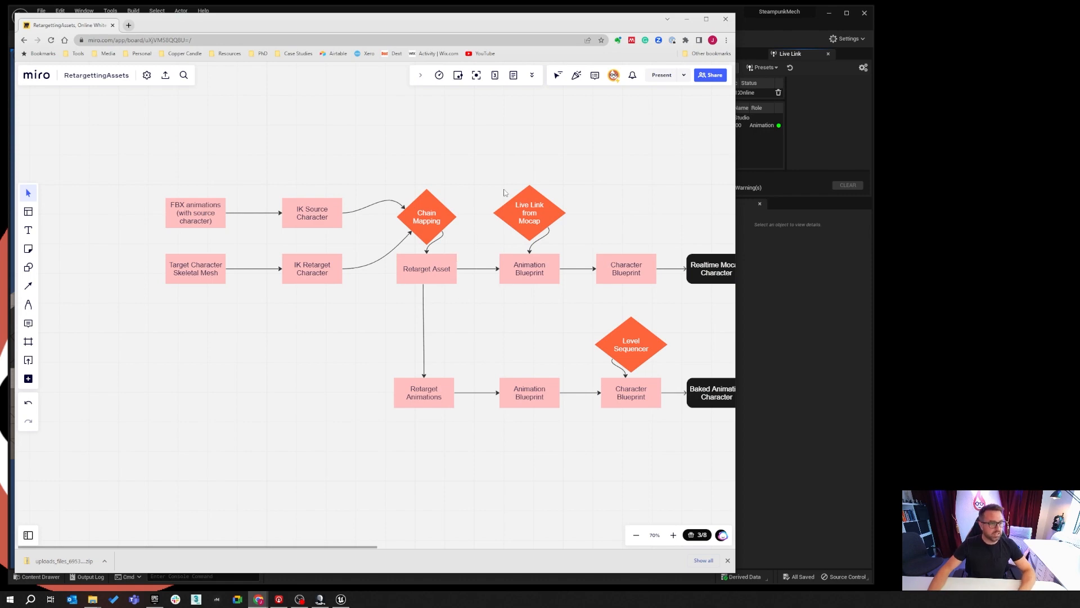
pyautogui.hscroll(3, 441, 174)
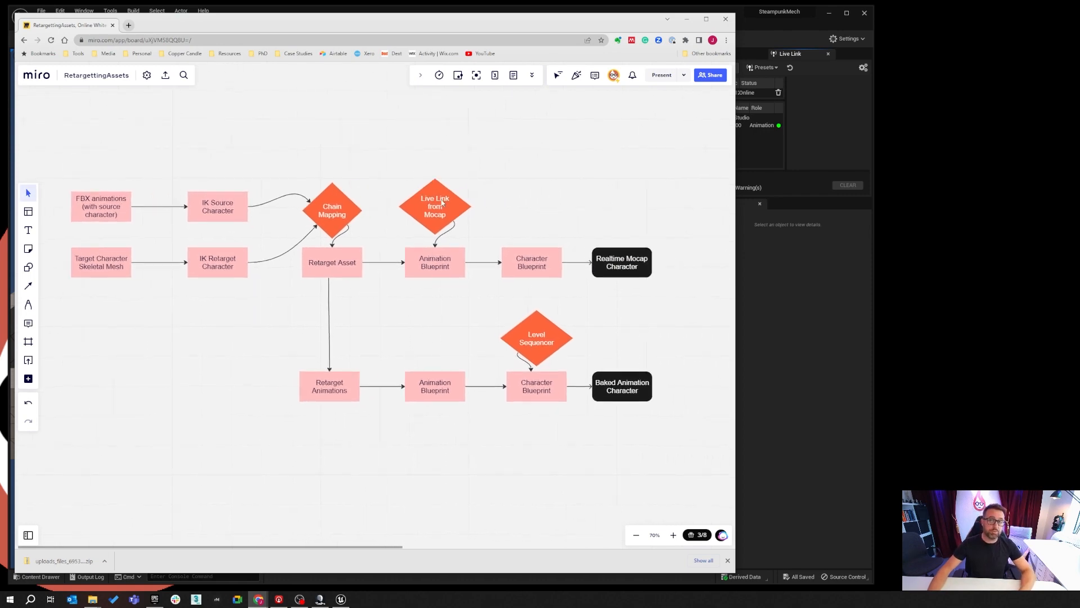
pyautogui.click(687, 19)
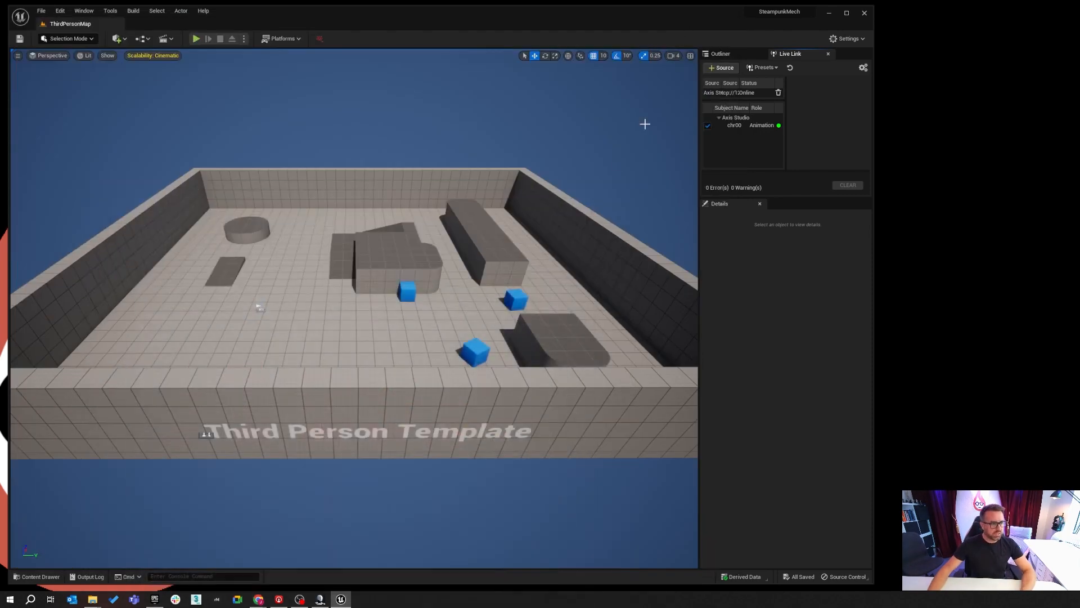
# Open the Meshes folder inside Characters/Mannequin_UE4 in the project content
pyautogui.click(37, 576)
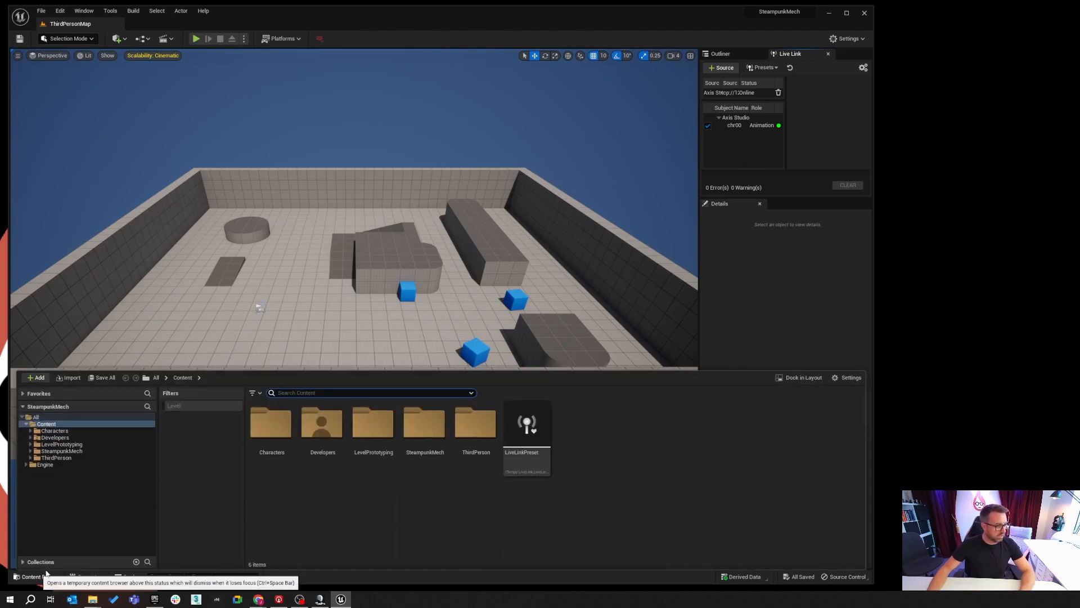
pyautogui.doubleClick(271, 425)
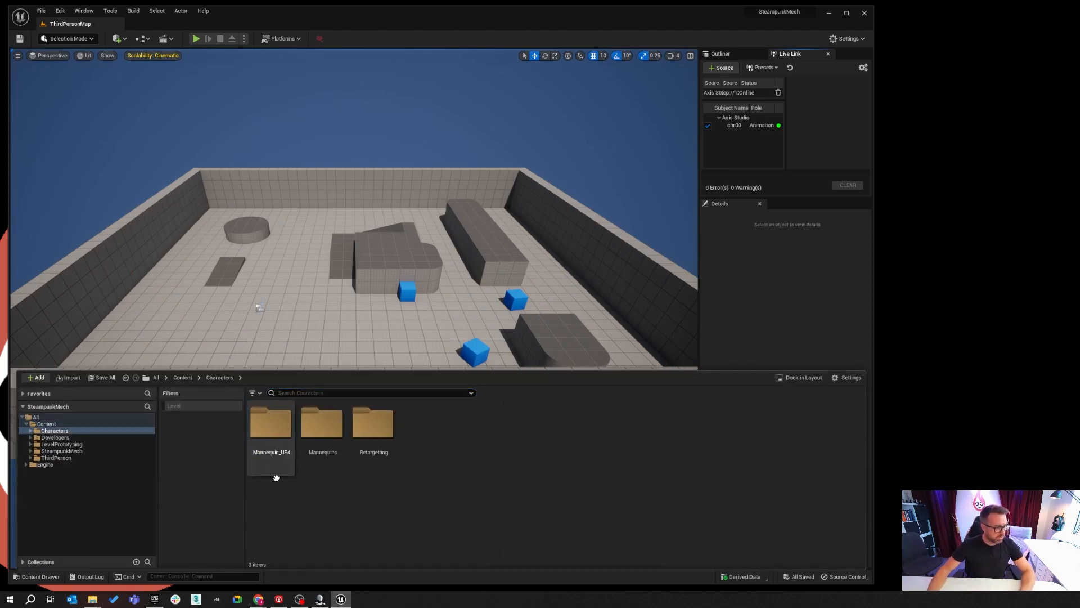
pyautogui.doubleClick(274, 426)
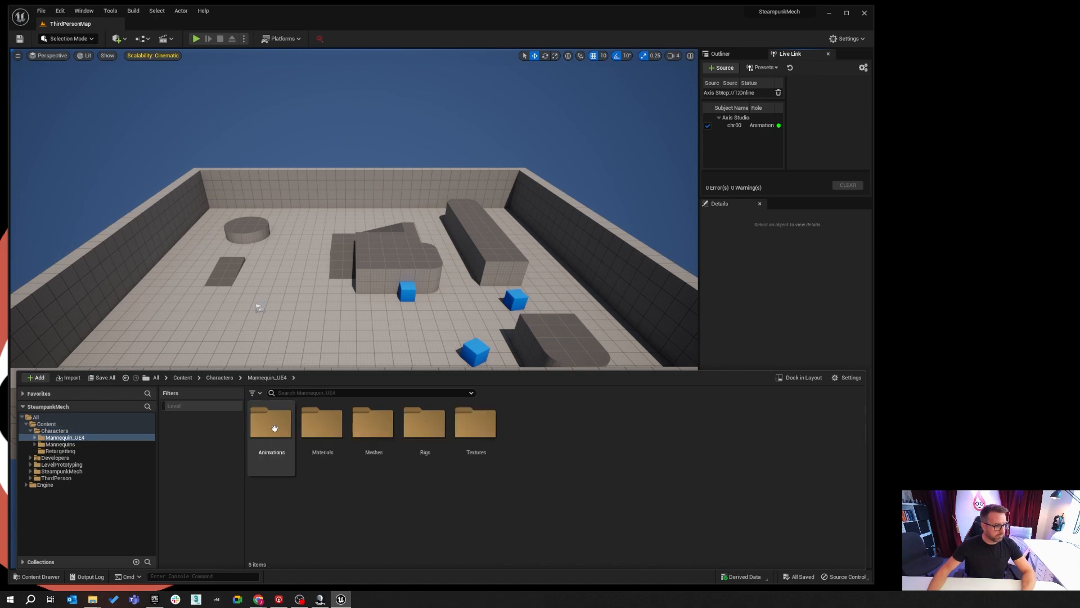
pyautogui.doubleClick(370, 429)
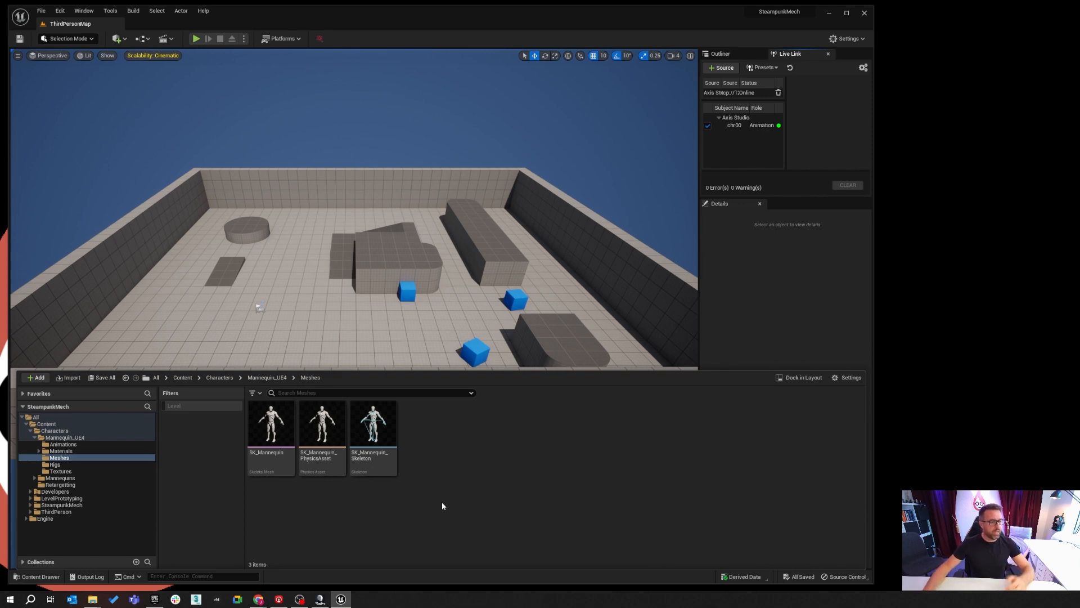
pyautogui.rightClick(466, 453)
pyautogui.moveTo(495, 446)
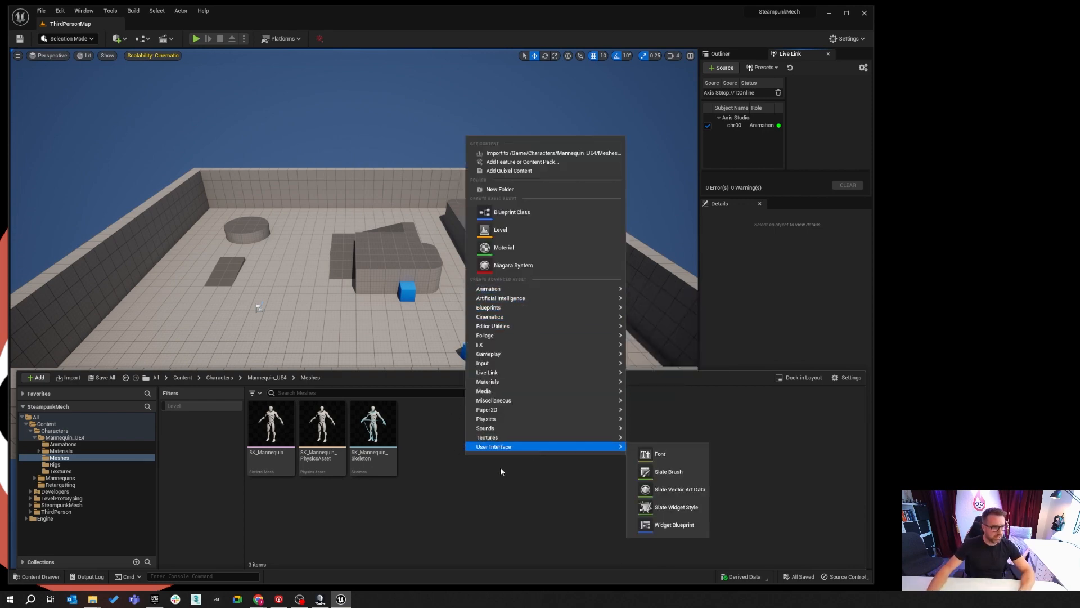
pyautogui.click(458, 488)
# Create an Animation Blueprint from the SK_Mannequin skeletal mesh and name it ABP_UE4
pyautogui.moveTo(261, 465)
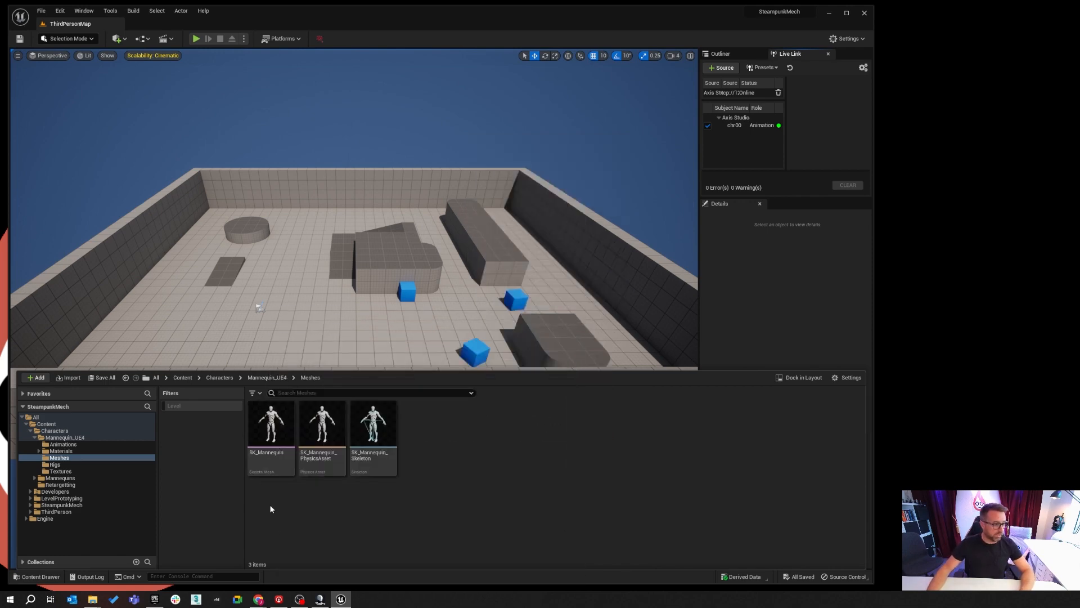
pyautogui.rightClick(273, 420)
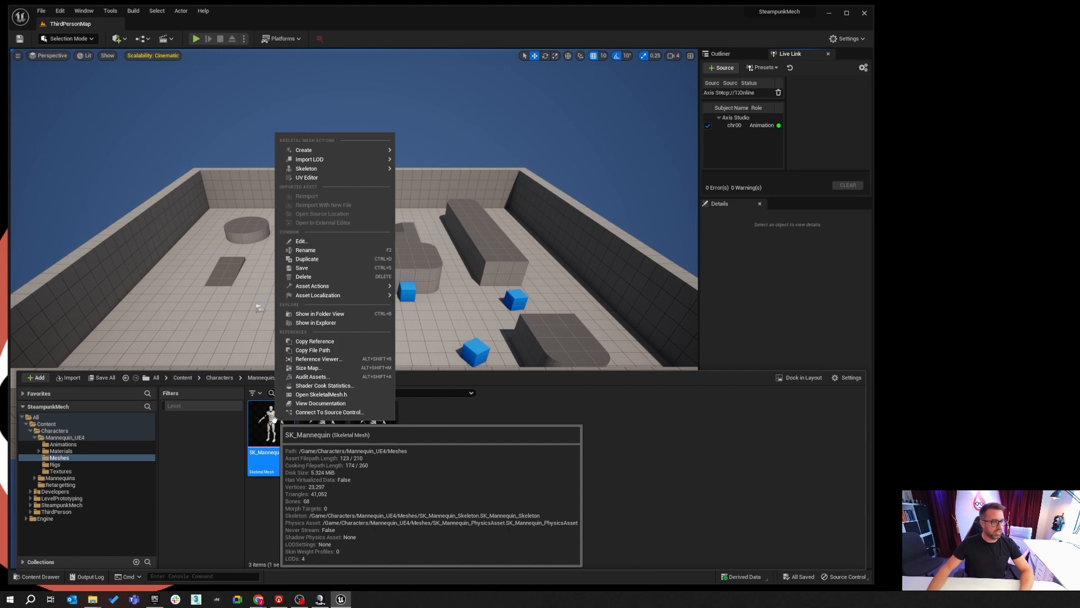
pyautogui.moveTo(315, 150)
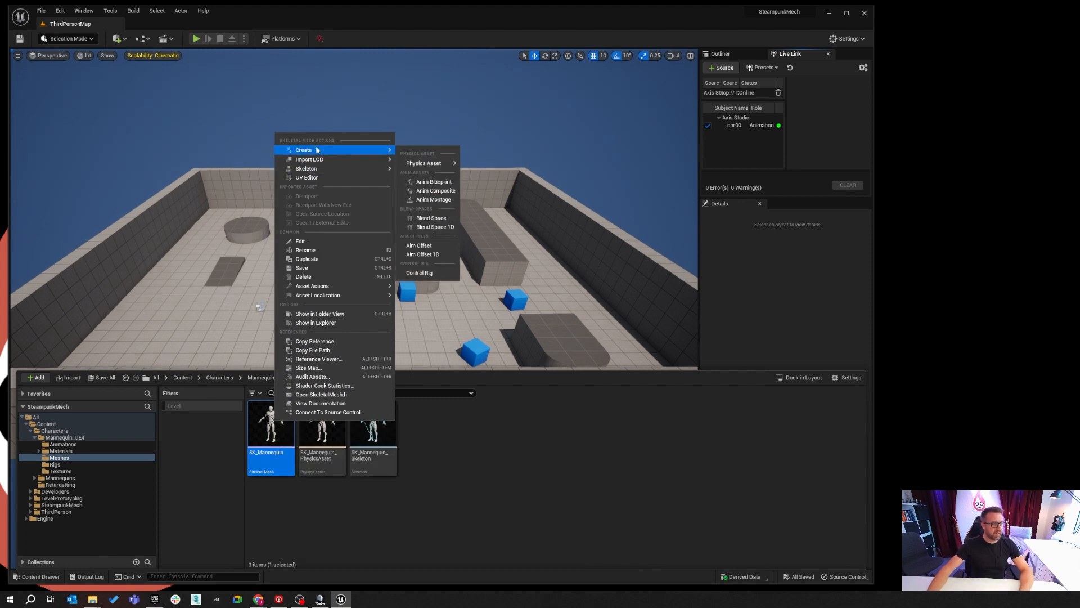
pyautogui.click(434, 181)
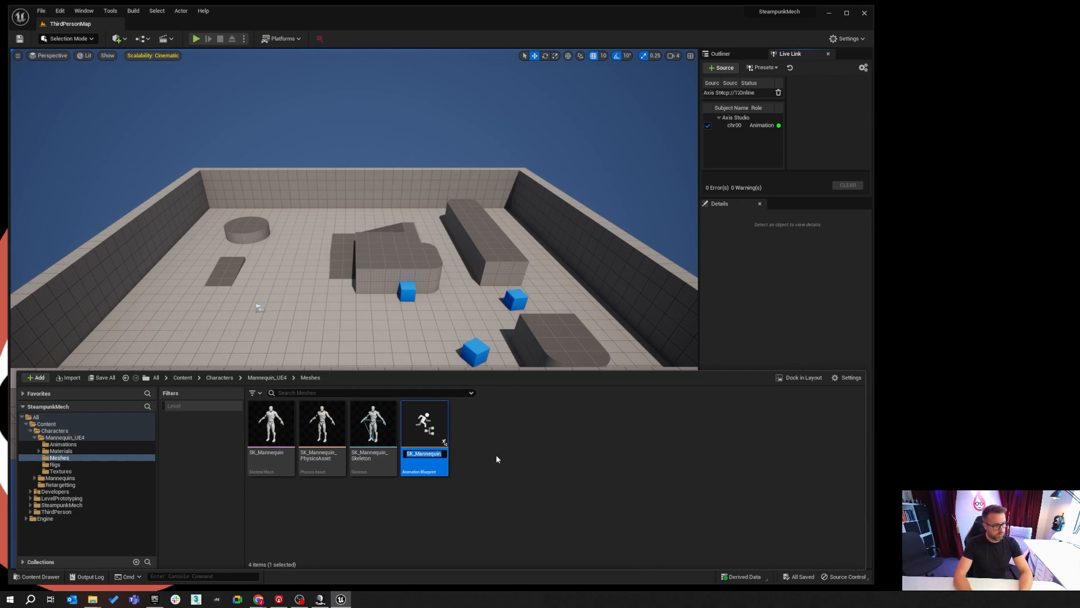
pyautogui.write('ABP')
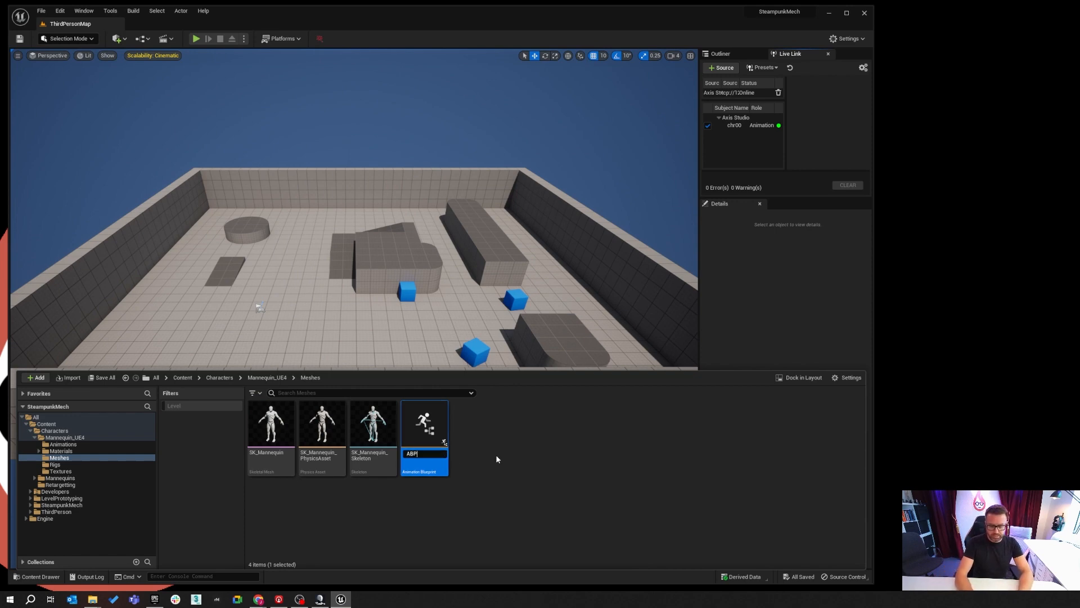
pyautogui.write('_UE')
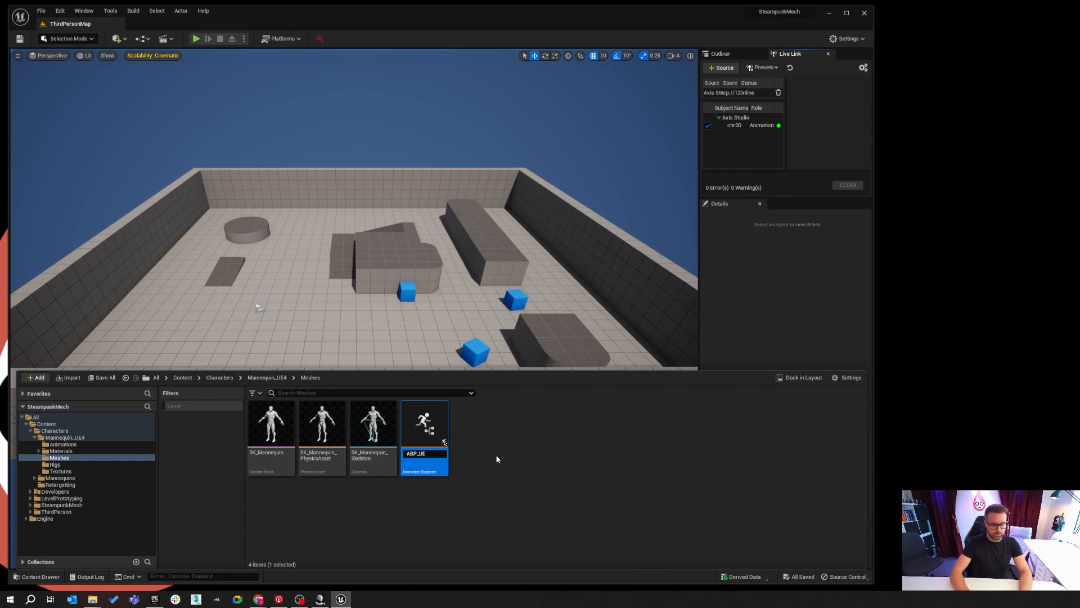
pyautogui.write('43')
pyautogui.press('Return')
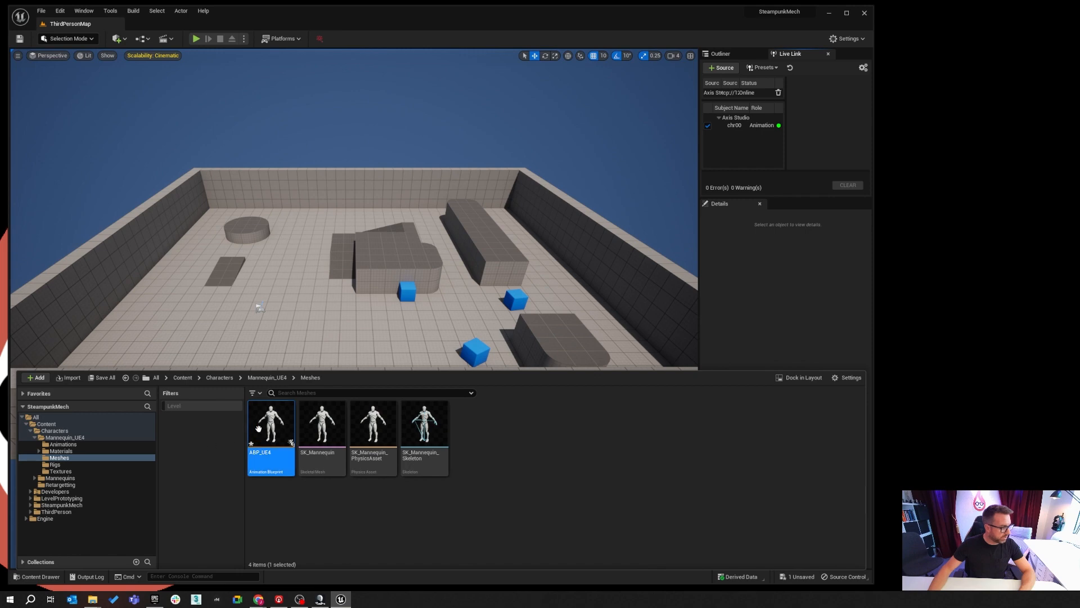
# Move ABP_UE4 to the Retargetting folder under Characters and open that folder
pyautogui.moveTo(269, 427); pyautogui.dragTo(74, 484)
pyautogui.click(101, 502)
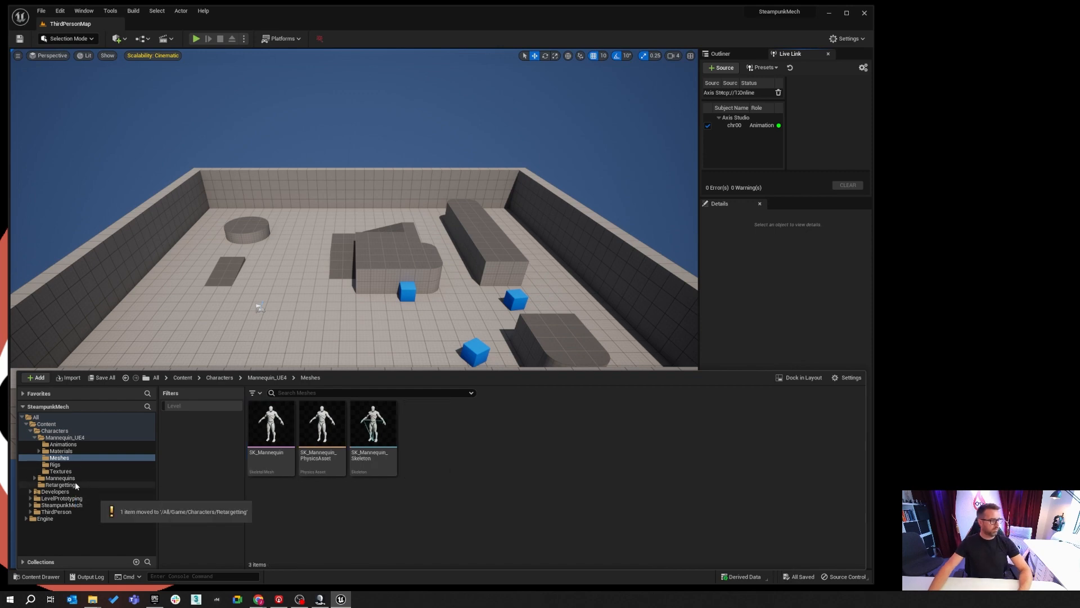
pyautogui.click(60, 484)
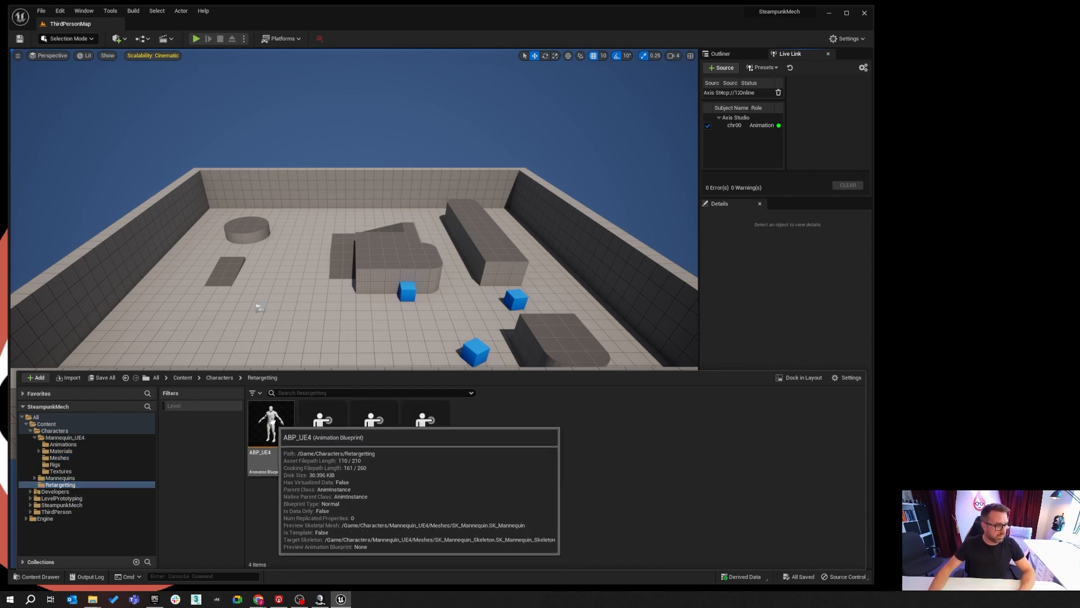
# Open the ABP_UE4 Animation Blueprint from the Retargetting folder in its editor
pyautogui.click(272, 419)
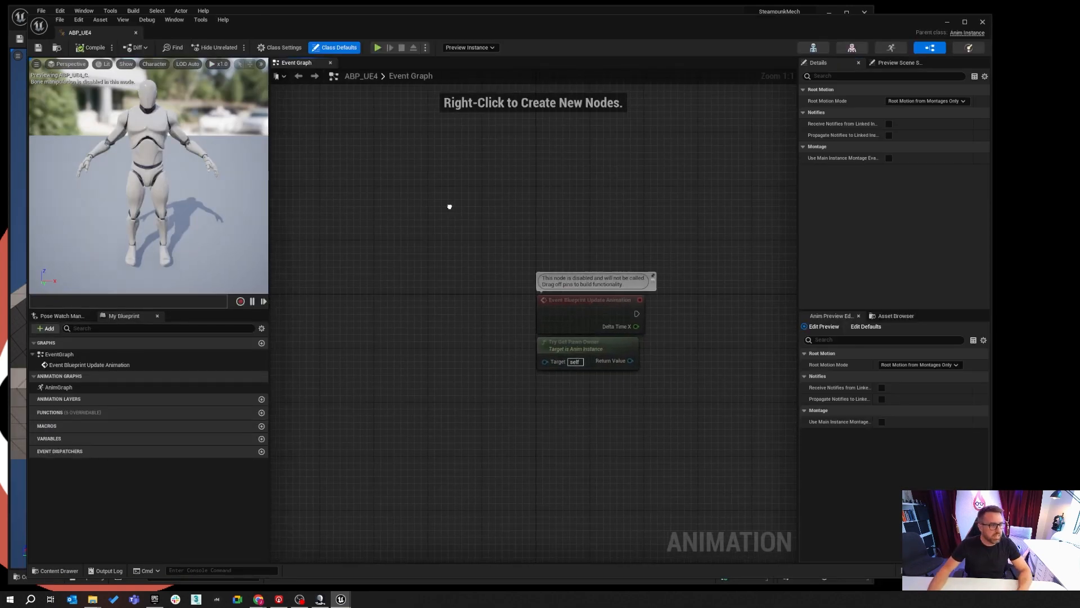
pyautogui.moveTo(446, 209); pyautogui.dragTo(479, 209, button='right')
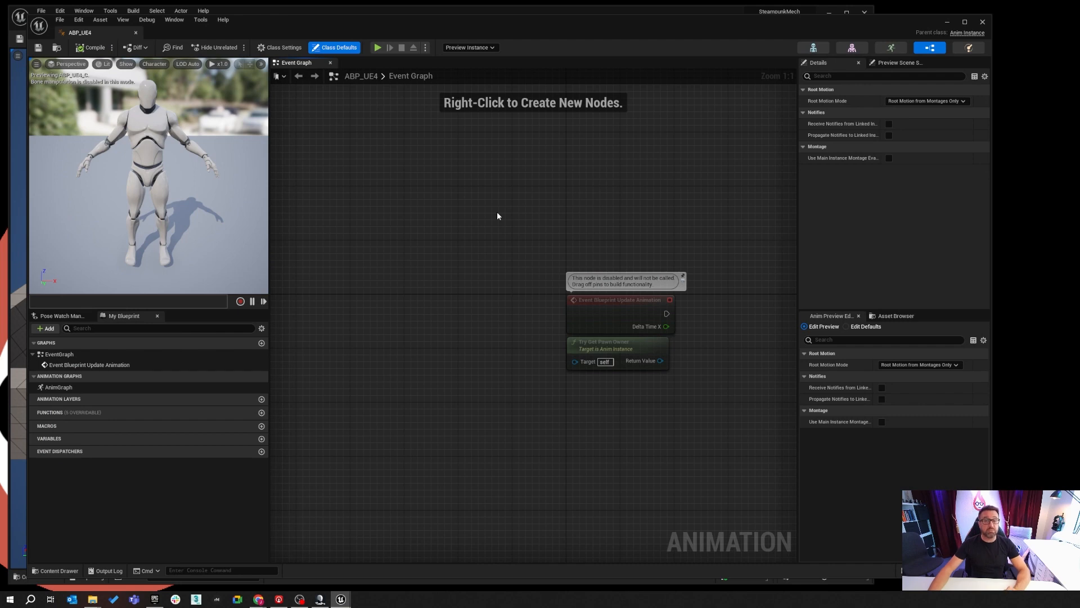
pyautogui.moveTo(483, 167); pyautogui.dragTo(463, 175, button='right')
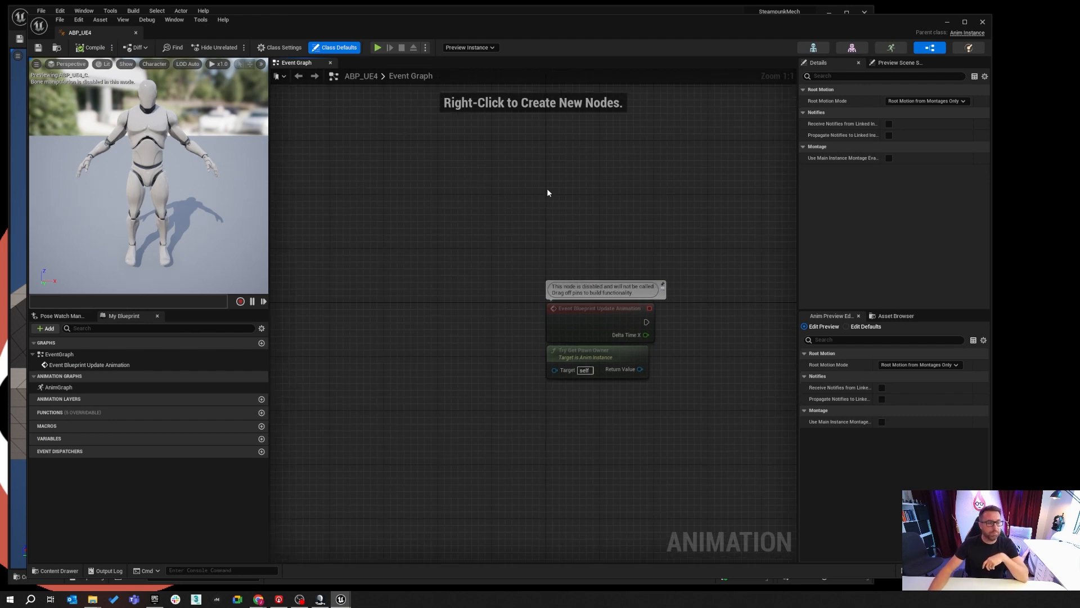
pyautogui.moveTo(547, 190); pyautogui.dragTo(516, 195, button='right')
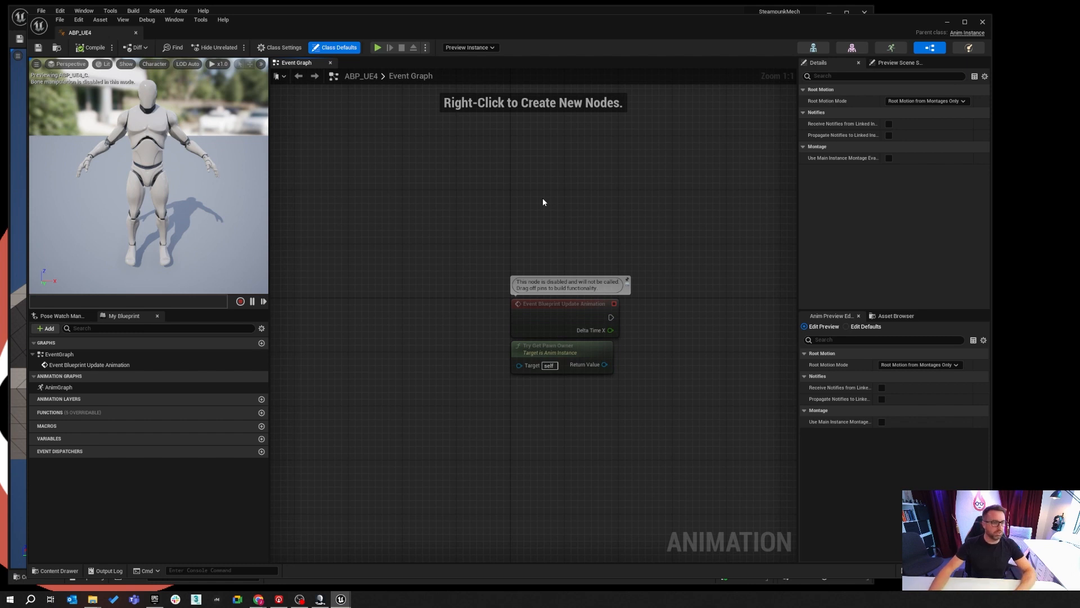
pyautogui.rightClick(504, 193)
pyautogui.write('live li')
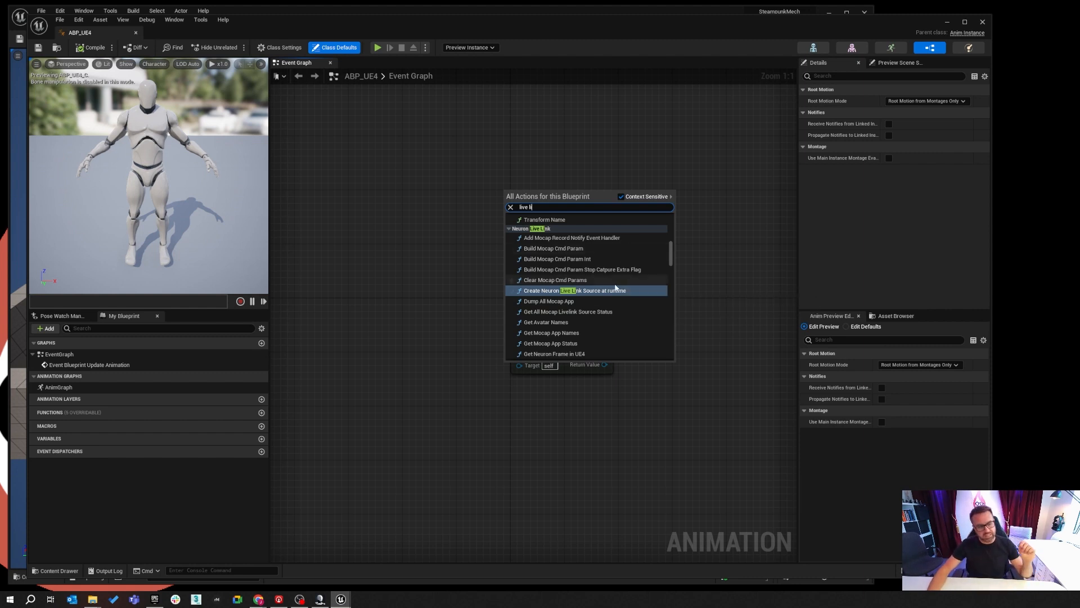
pyautogui.click(511, 208)
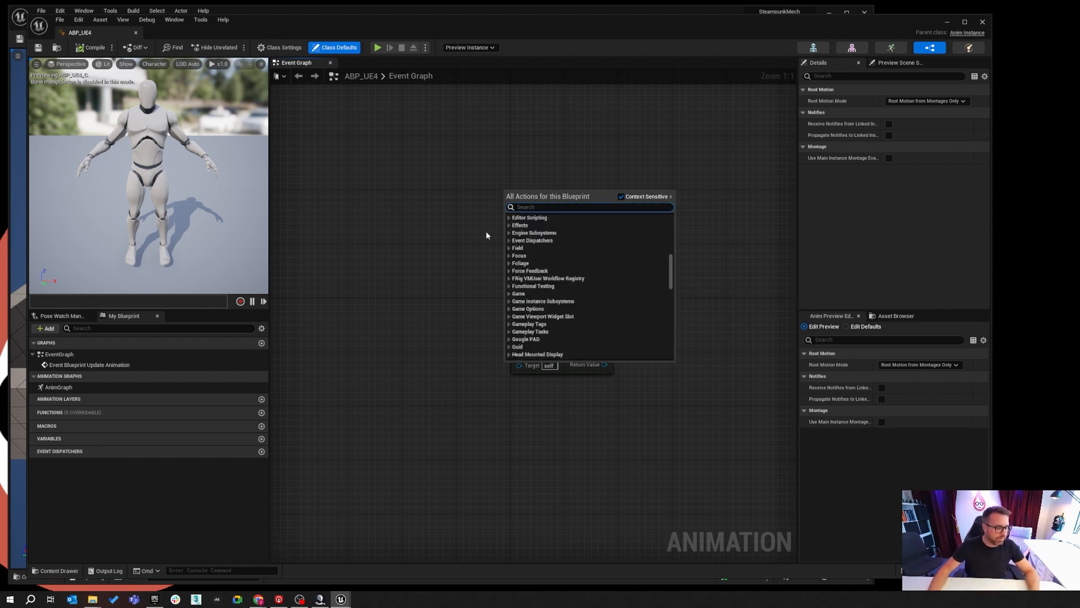
pyautogui.click(431, 206)
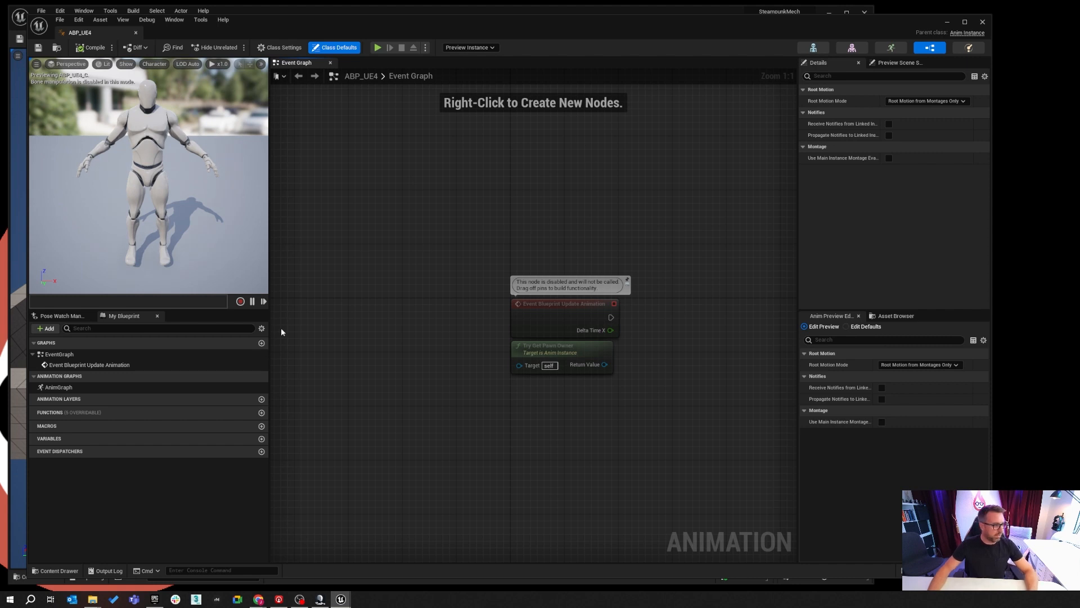
# Open the AnimGraph of ABP_UE4 and add a Live Link Pose node beside the Output Pose node
pyautogui.doubleClick(86, 388)
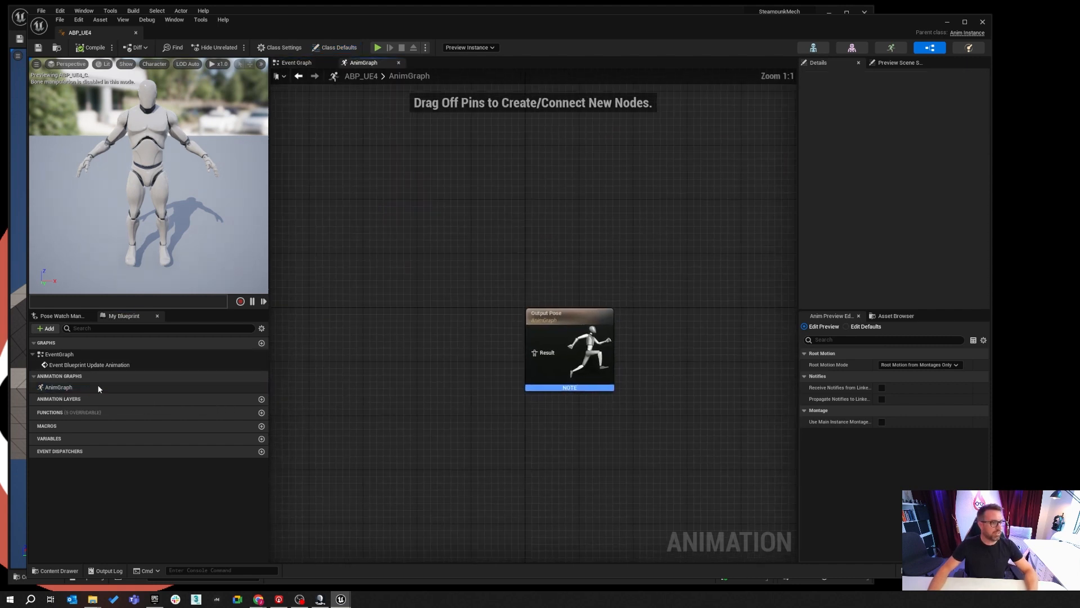
pyautogui.click(303, 63)
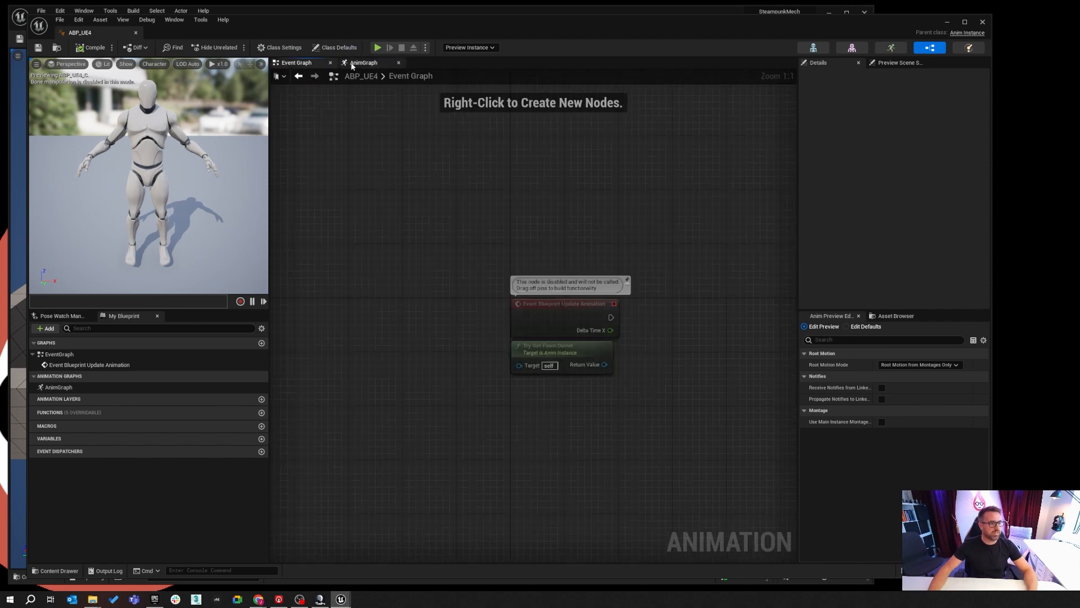
pyautogui.click(364, 62)
pyautogui.moveTo(496, 328); pyautogui.dragTo(543, 303, button='right')
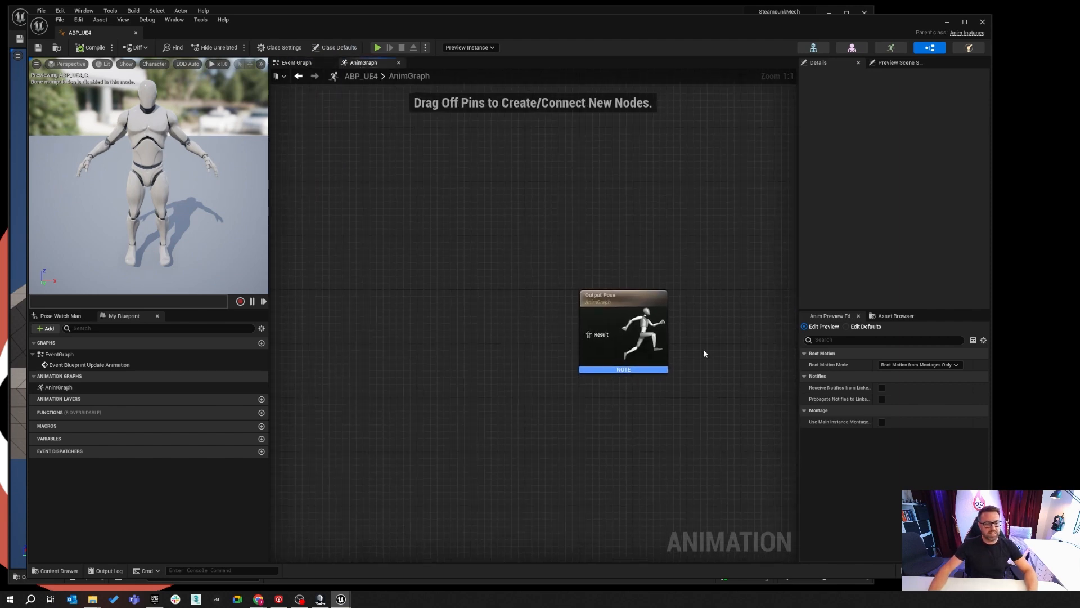
pyautogui.moveTo(497, 366); pyautogui.dragTo(577, 355, button='right')
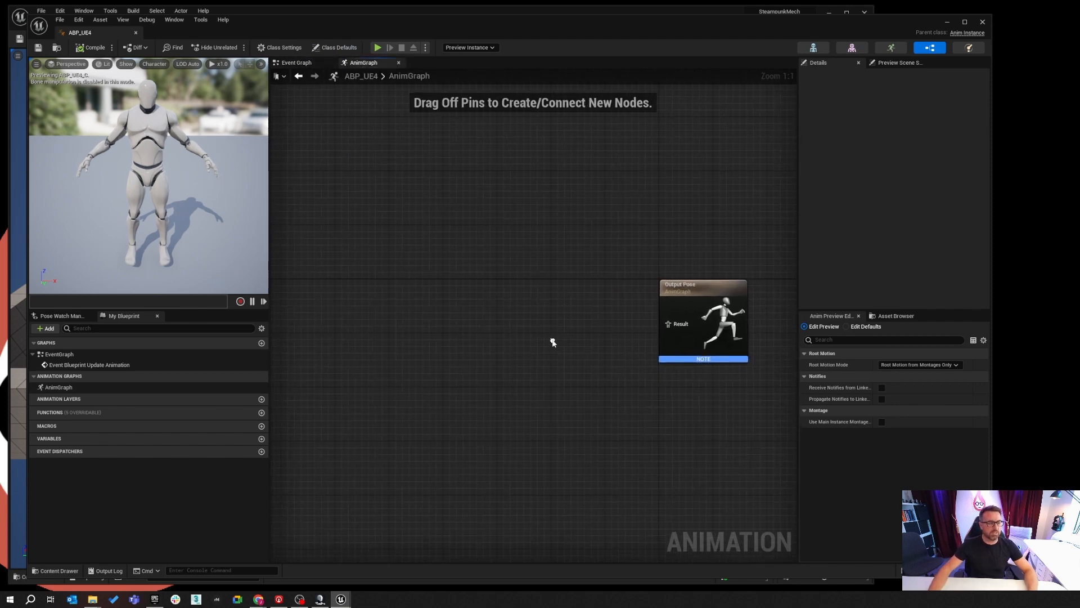
pyautogui.rightClick(457, 283)
pyautogui.write('live')
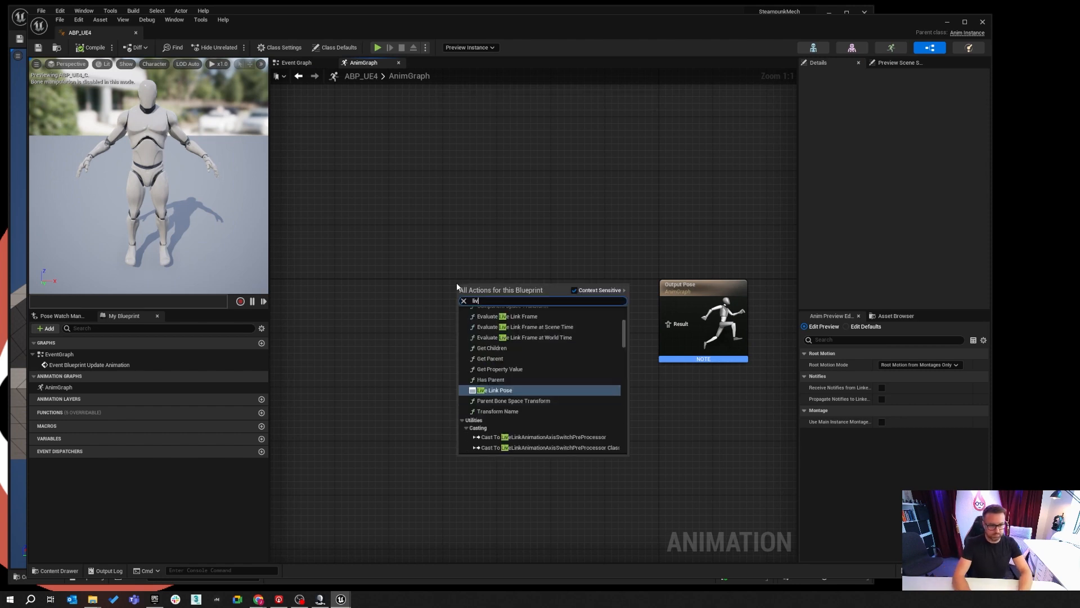
pyautogui.click(514, 392)
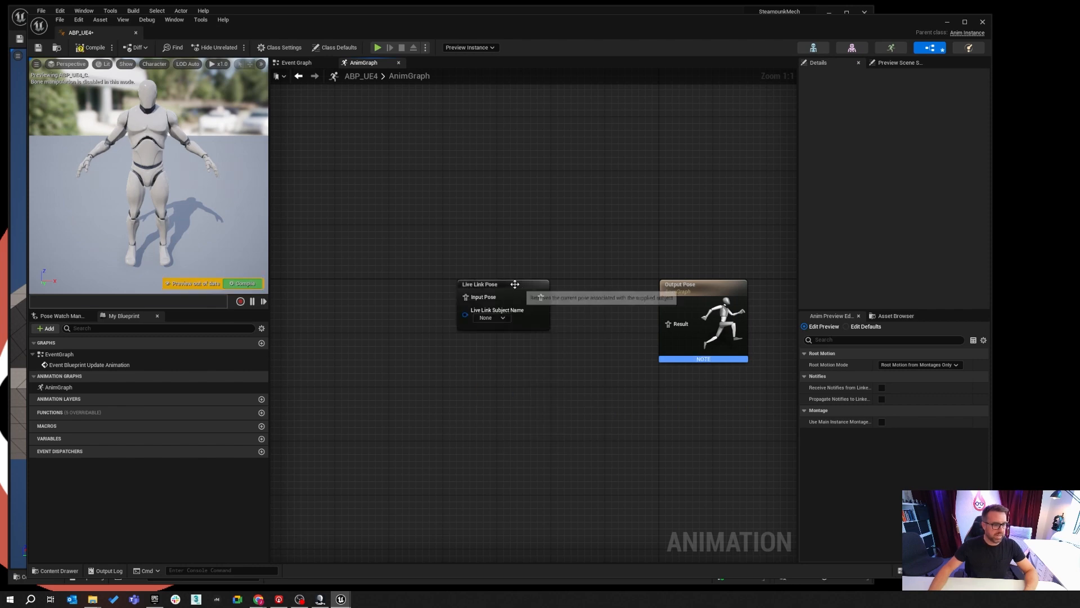
pyautogui.moveTo(508, 284); pyautogui.dragTo(457, 280)
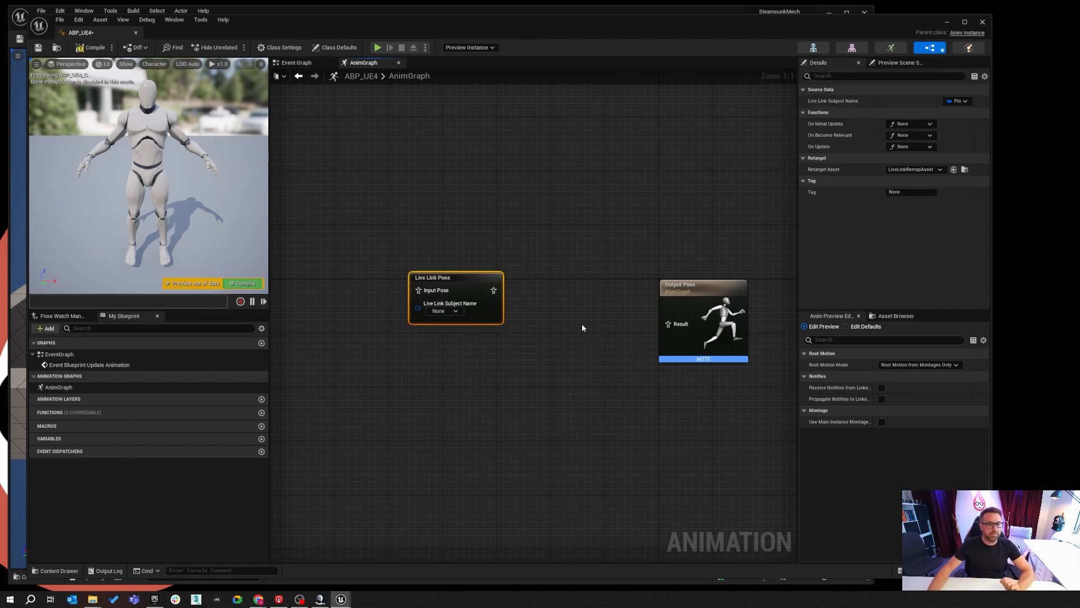
# Set the node's Live Link Subject Name to chr00 and connect its pose output to the Output Pose's Result input
pyautogui.click(456, 311)
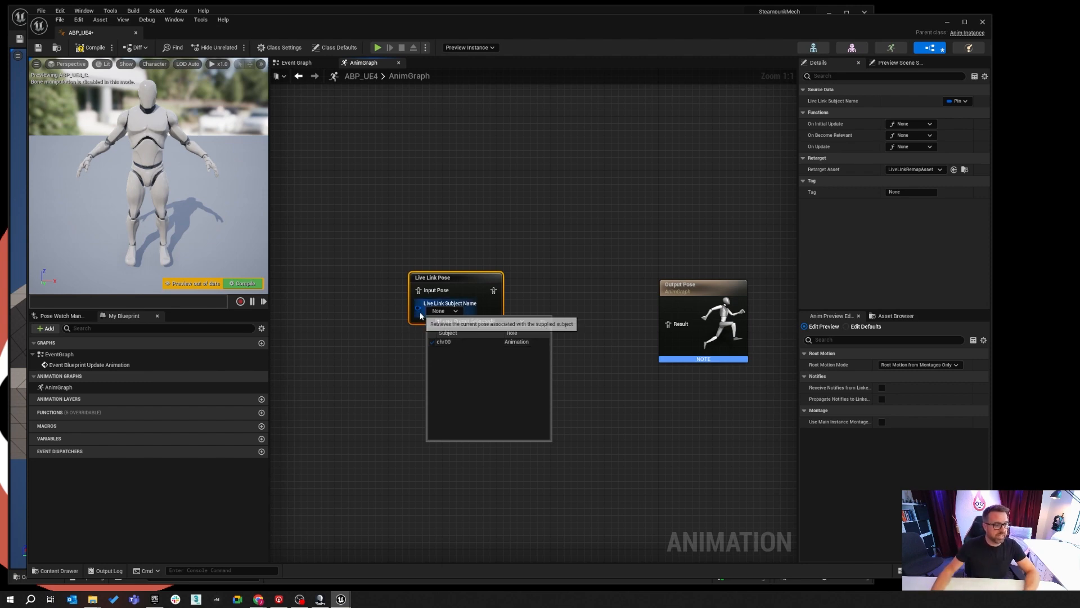
pyautogui.click(460, 341)
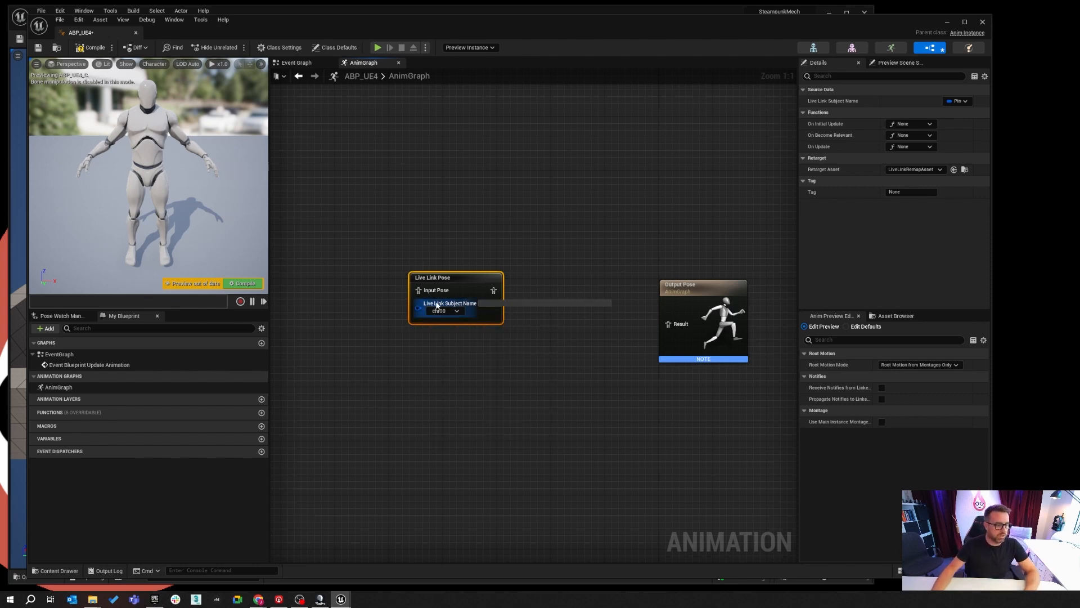
pyautogui.moveTo(493, 290); pyautogui.dragTo(668, 324)
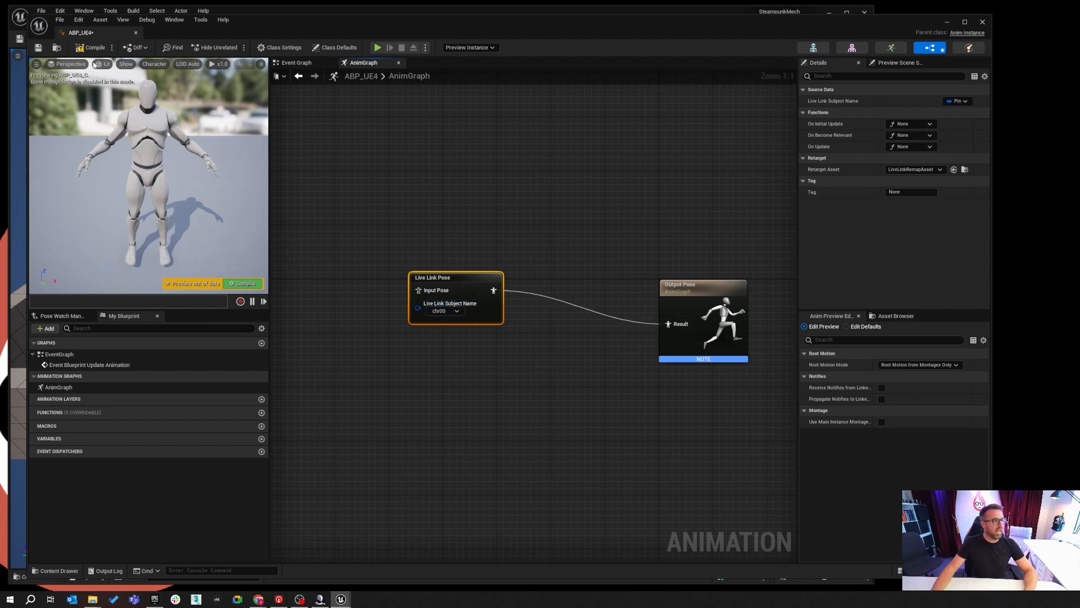
# Compile and save ABP_UE4, and inspect the mannequin in the preview viewport
pyautogui.click(92, 48)
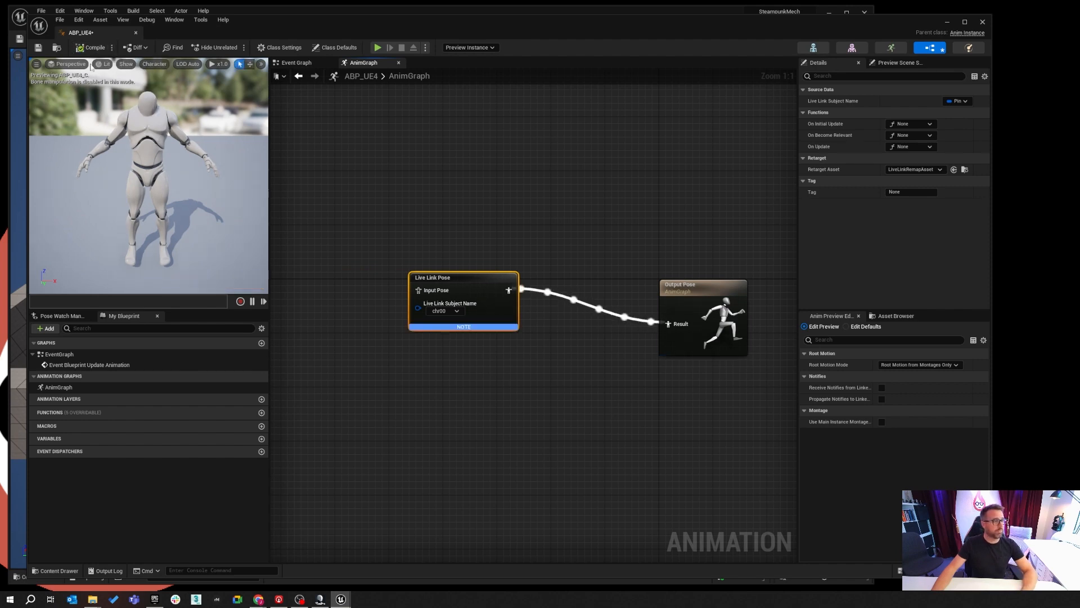
pyautogui.click(39, 47)
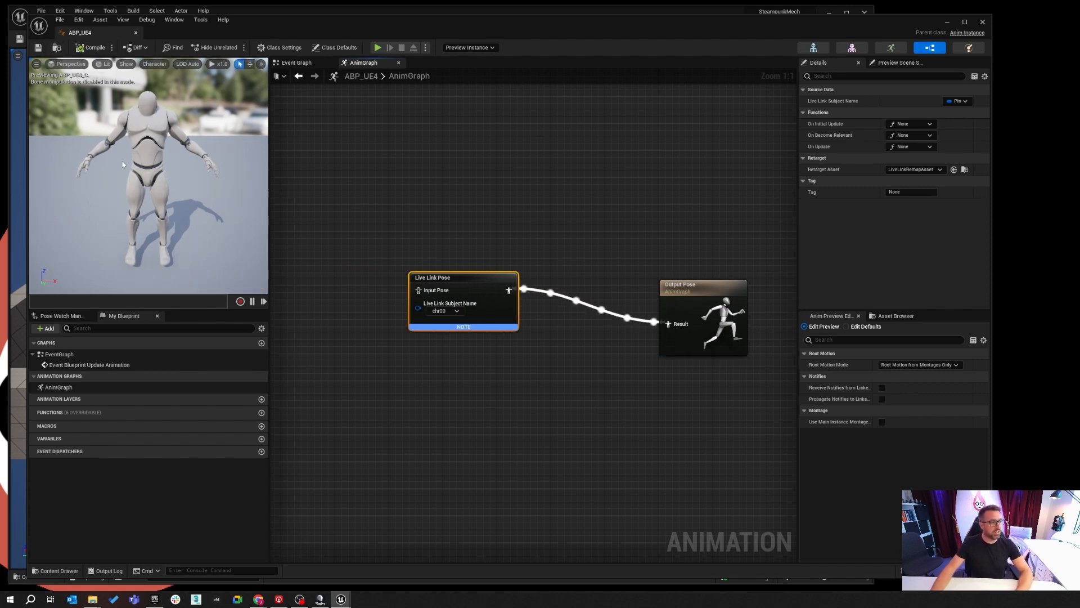
pyautogui.moveTo(159, 164)
pyautogui.mouseDown(button='right')
pyautogui.moveTo(147, 160)
pyautogui.moveTo(146, 128)
pyautogui.moveTo(141, 164)
pyautogui.mouseUp(button='right')
pyautogui.press('w')
pyautogui.press('s')
pyautogui.press('w')
pyautogui.press('s')
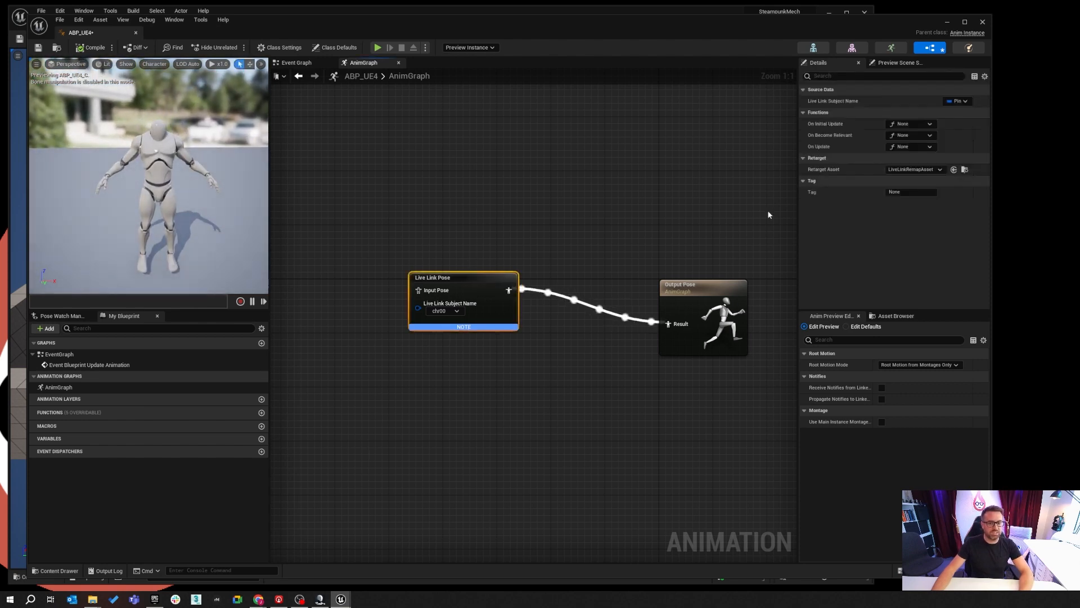
# Select LiveLinkRemapAsset as the Live Link Pose node's Retarget Asset and compile the blueprint
pyautogui.click(932, 170)
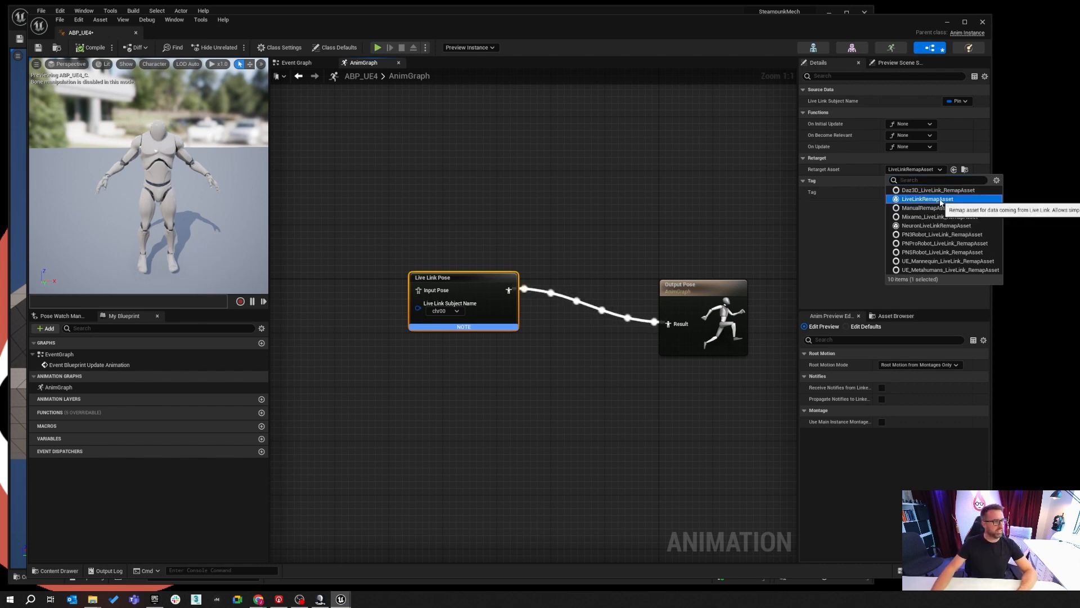
pyautogui.click(937, 199)
pyautogui.click(93, 47)
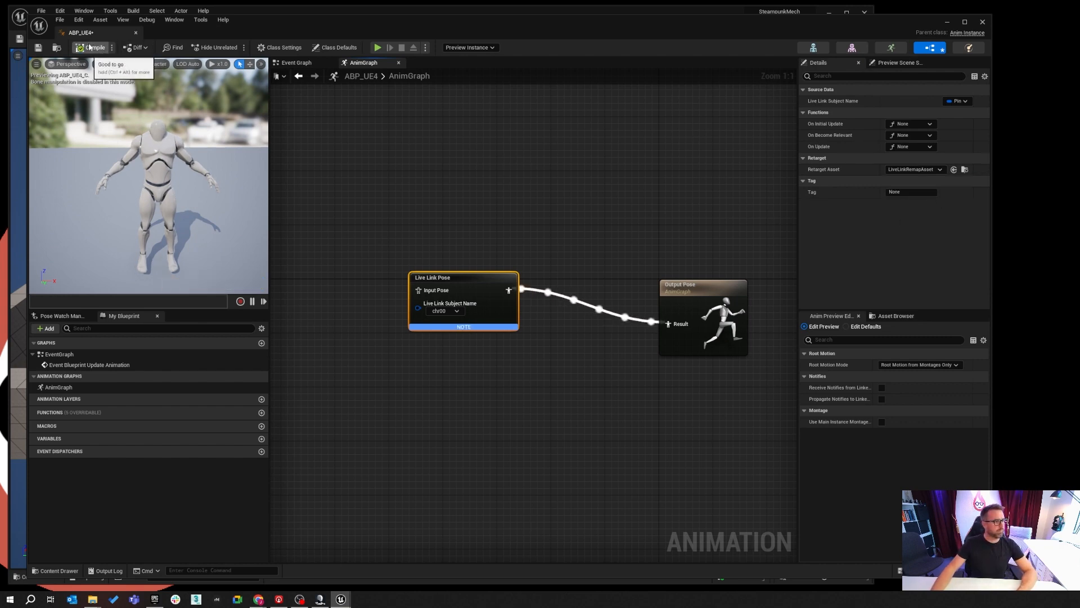
# Try NeuronLiveLinkRemapAsset as the Live Link Pose node's Retarget Asset and compile the blueprint
pyautogui.click(915, 169)
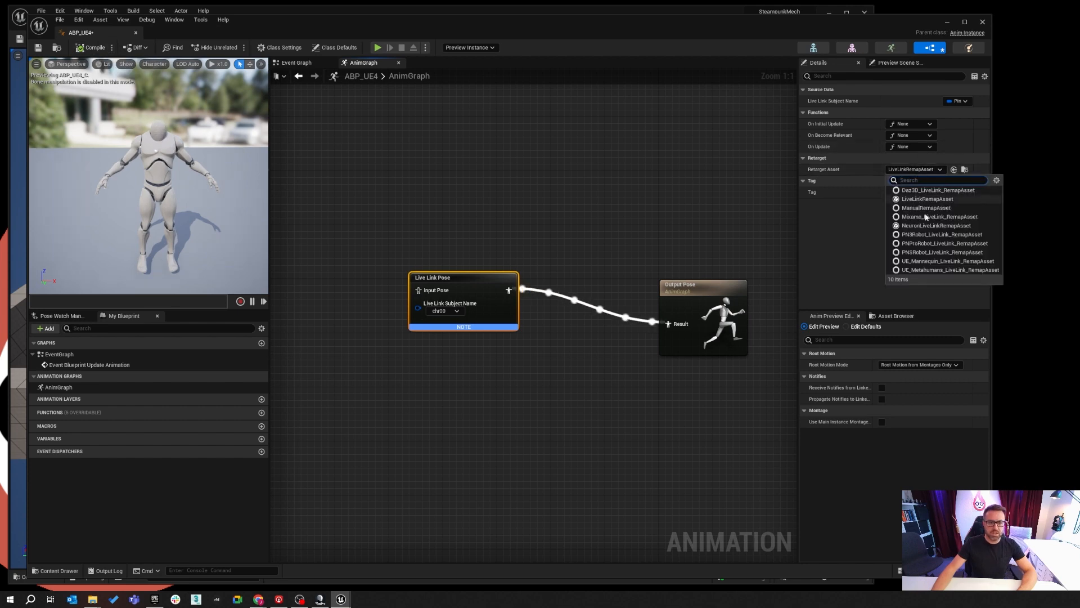
pyautogui.click(923, 226)
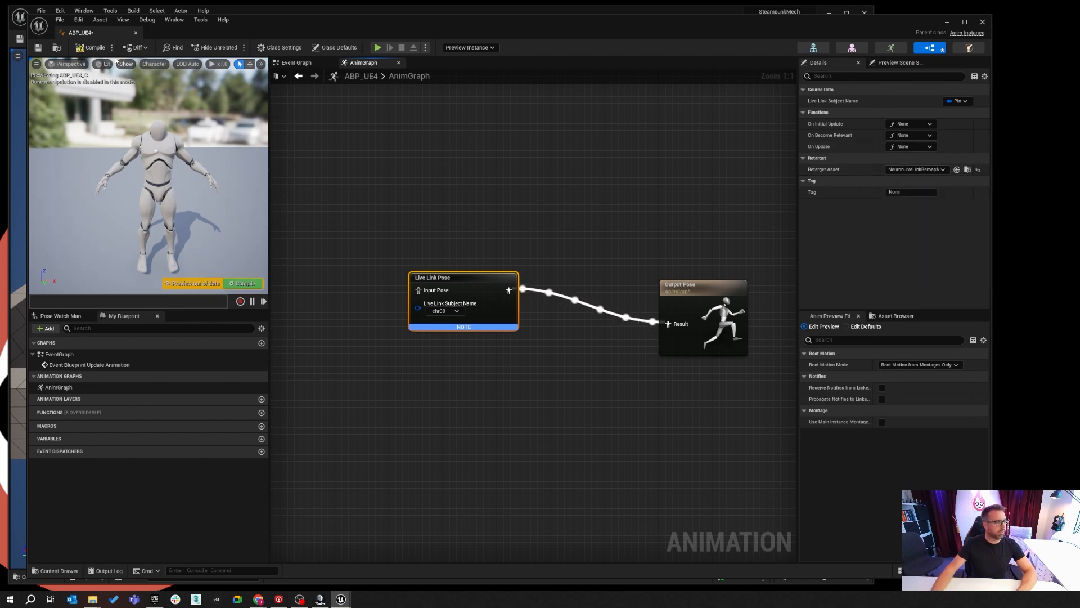
pyautogui.click(93, 47)
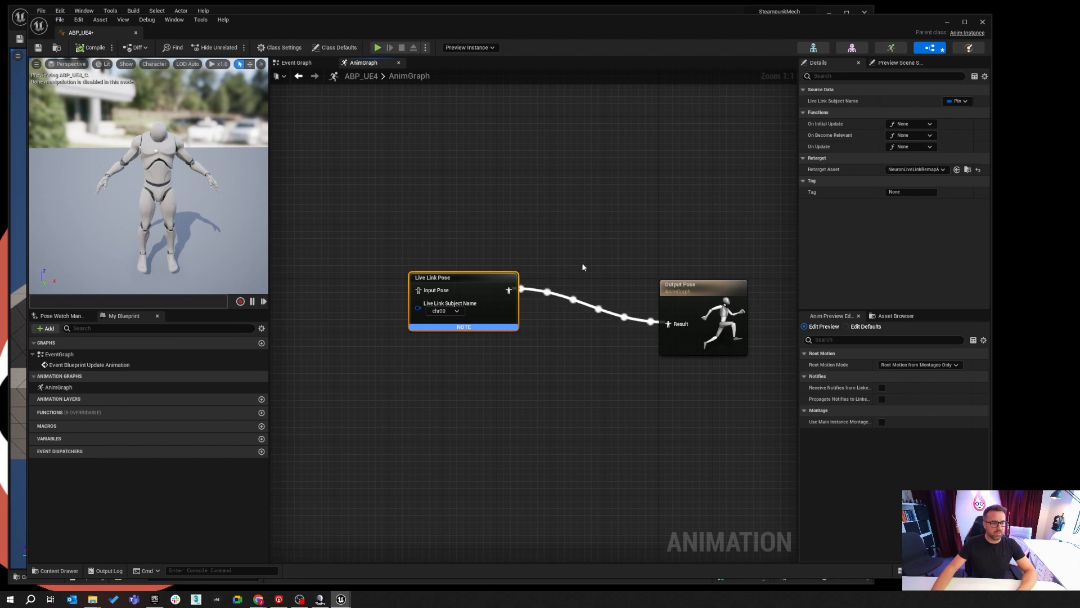
# Set the Live Link Pose node's Retarget Asset to UE_Mannequin_LiveLink_RemapAsset
pyautogui.click(914, 169)
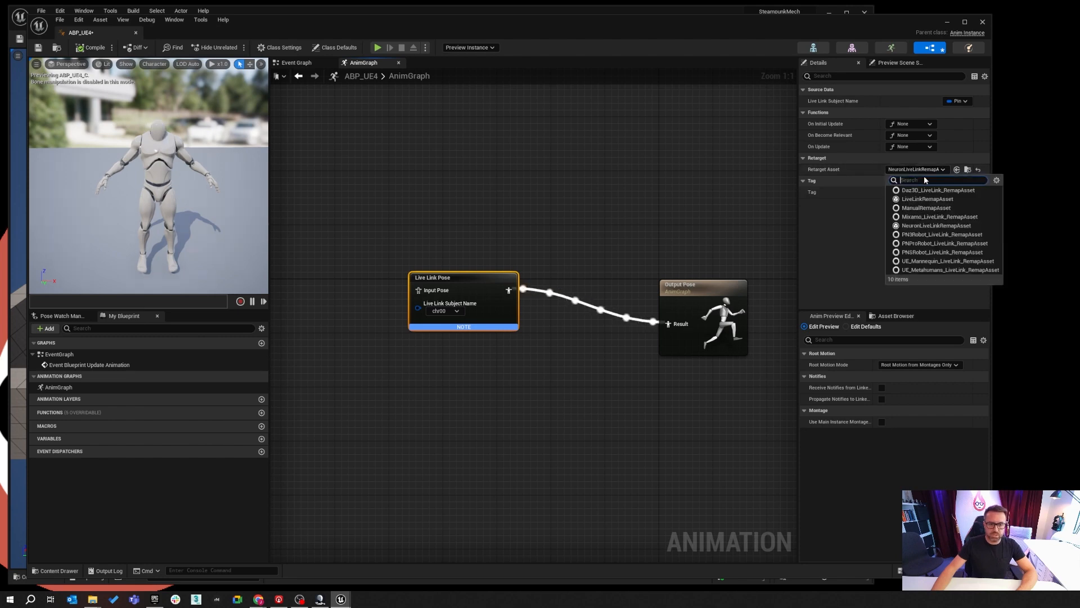
pyautogui.click(968, 262)
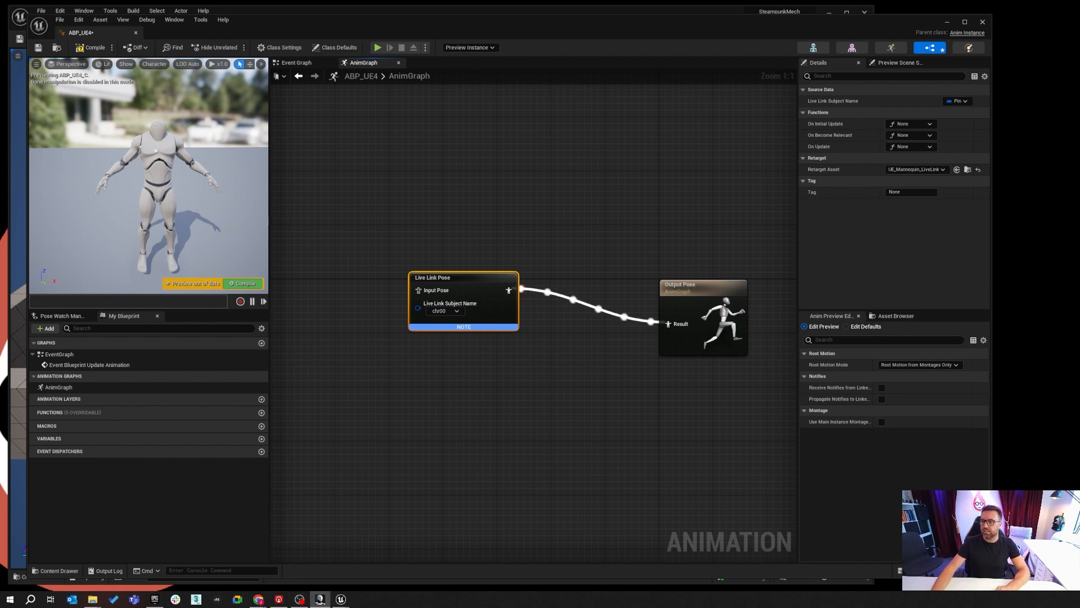
# Switch to Axis Studio, check the BVH - Edit skeleton choice in the BVH Broadcasting settings, cancel the settings and move the window off the Unreal Editor
pyautogui.click(320, 598)
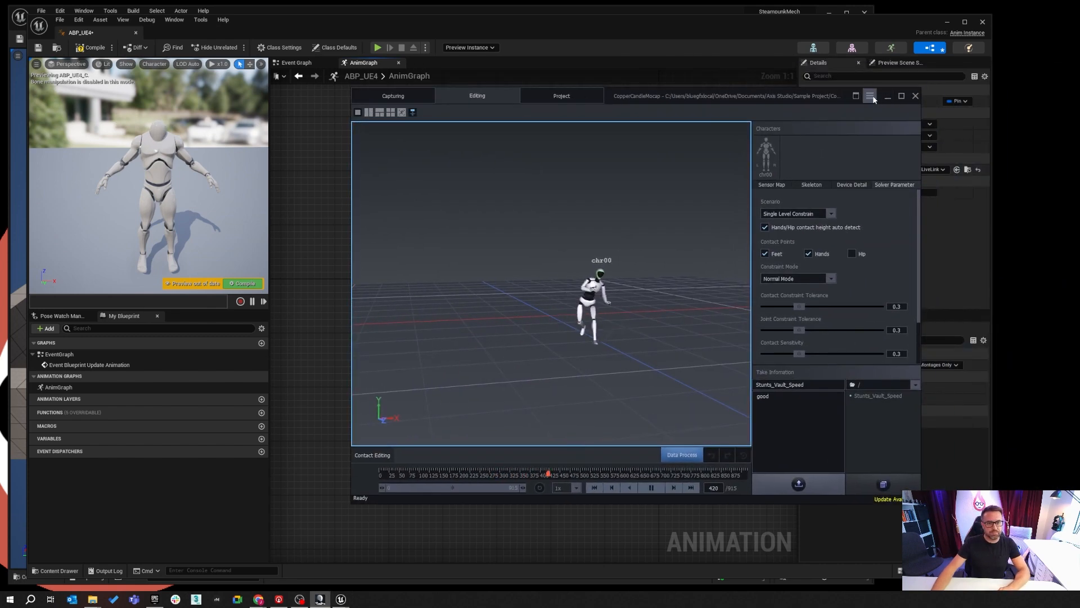
pyautogui.click(871, 97)
pyautogui.click(834, 214)
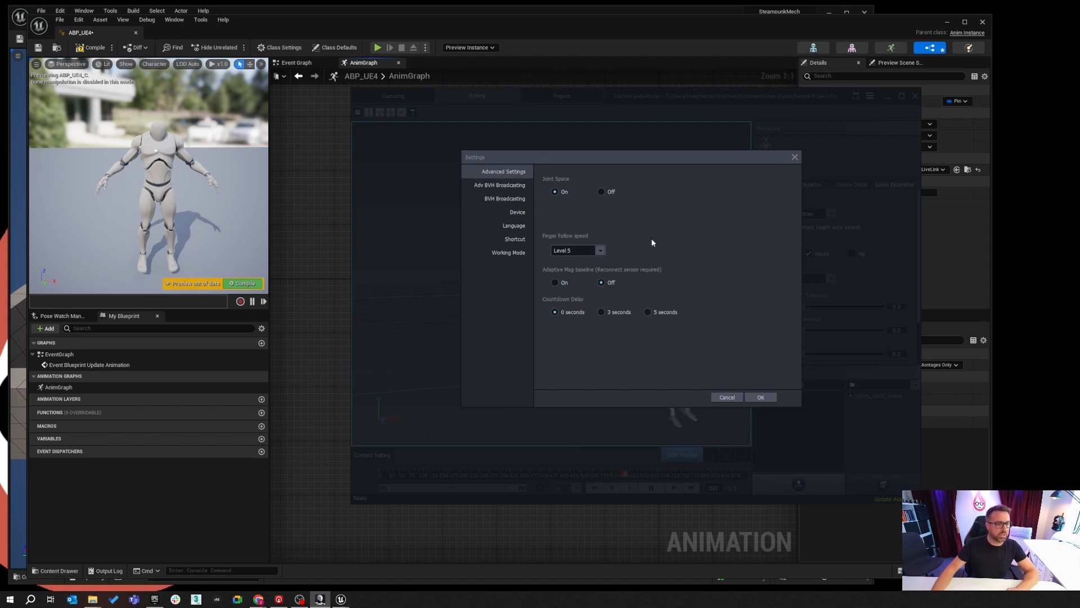
pyautogui.click(506, 199)
pyautogui.scroll(-3, 780, 228)
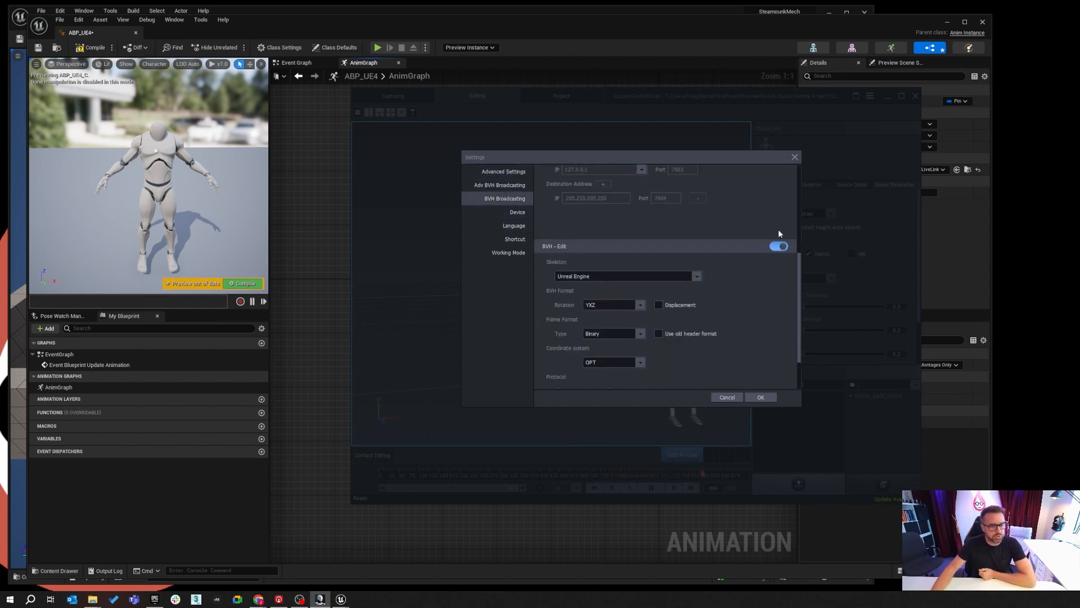
pyautogui.click(685, 224)
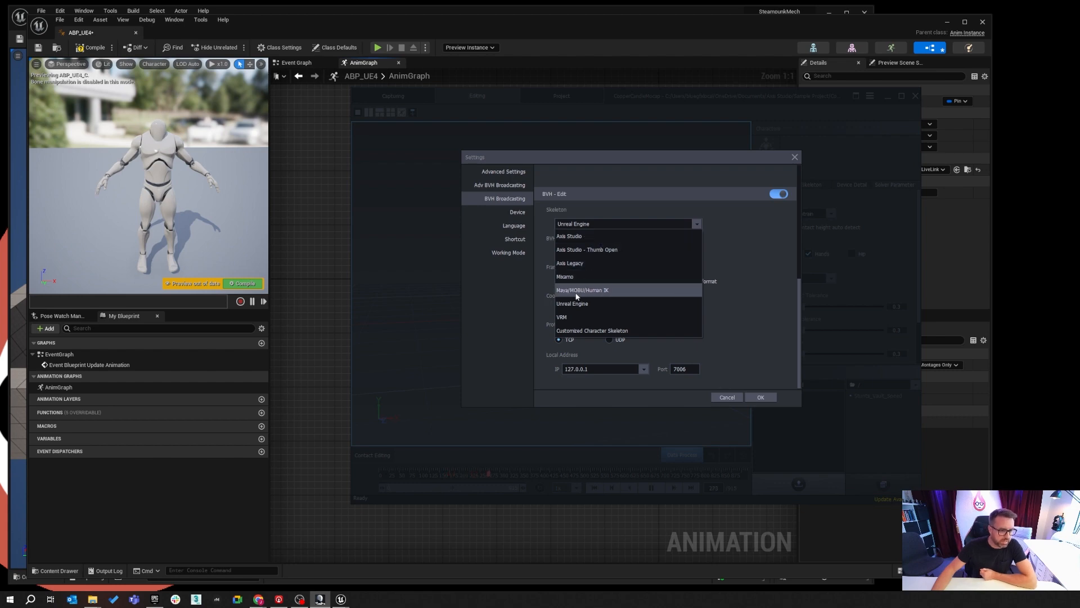
pyautogui.click(767, 291)
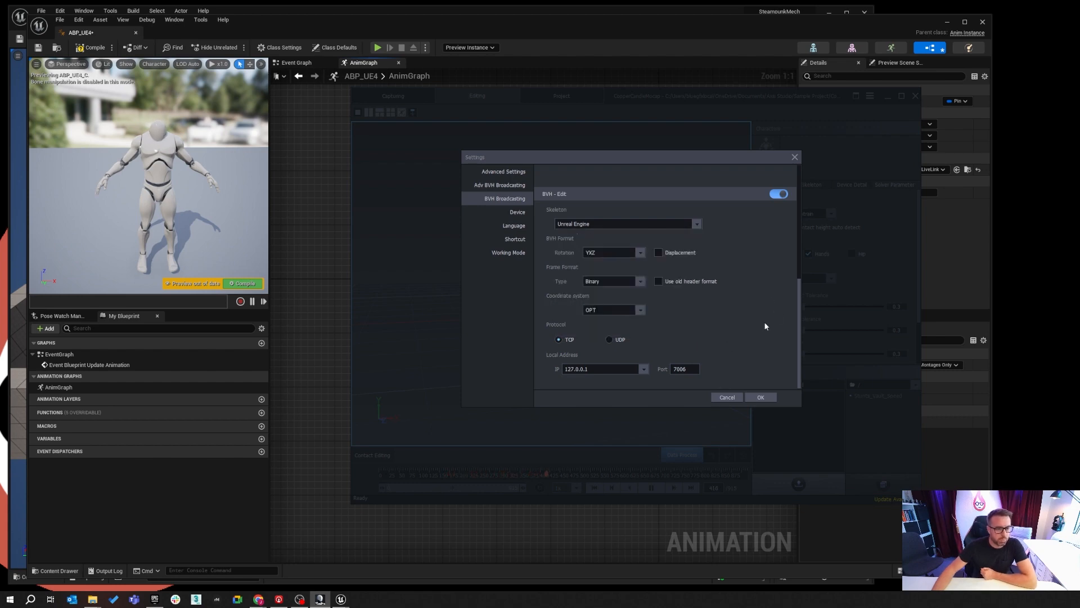
pyautogui.click(725, 397)
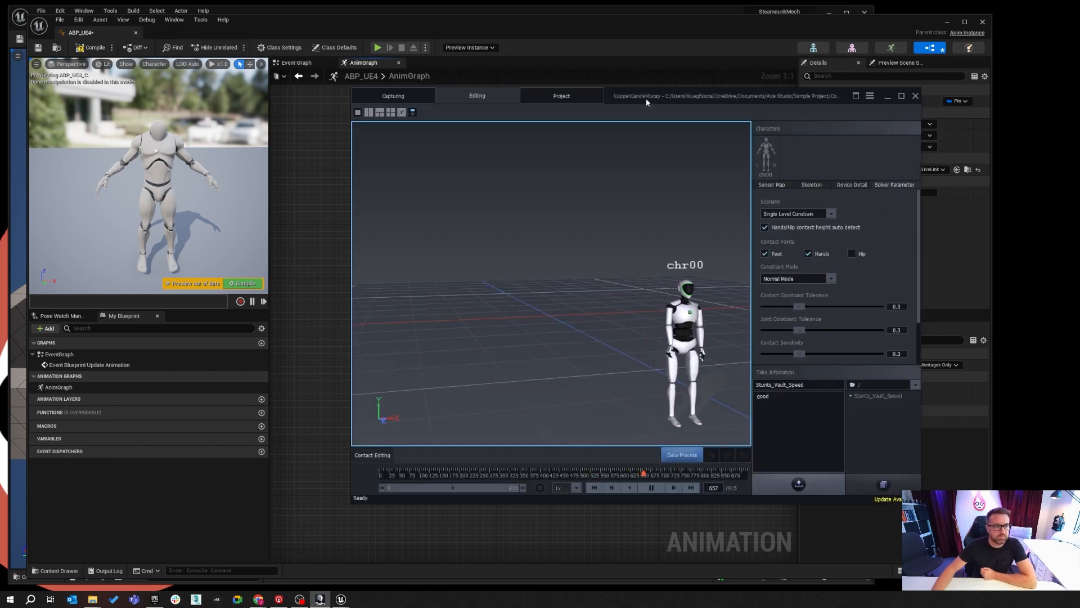
pyautogui.moveTo(646, 98); pyautogui.dragTo(1079, 97)
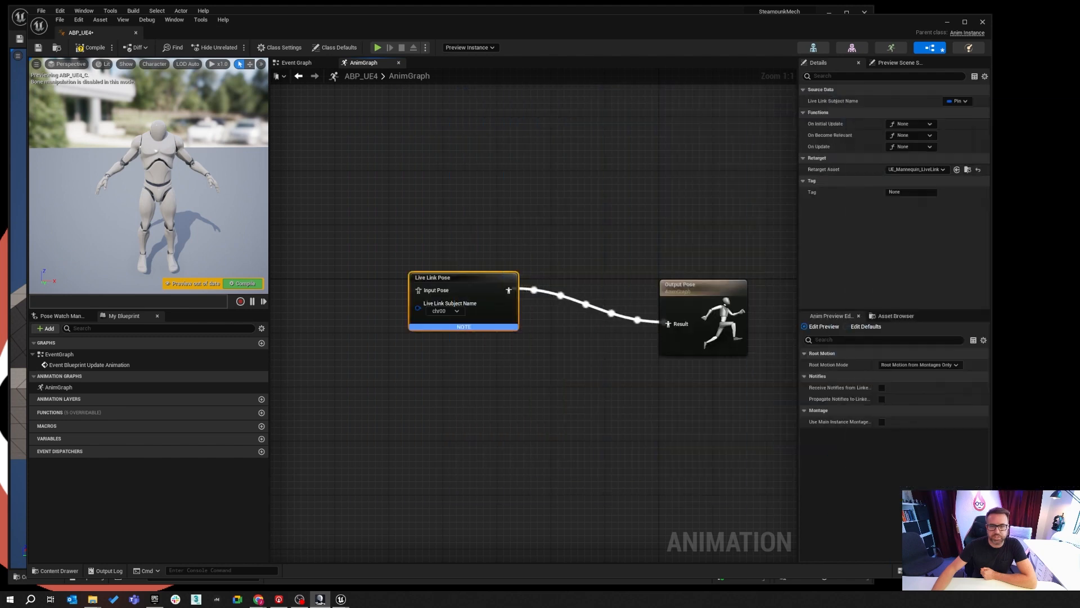
# Reselect UE_Mannequin_LiveLink_RemapAsset as the Live Link Pose node's Retarget Asset, recheck the asset choices and deselect the node
pyautogui.click(930, 167)
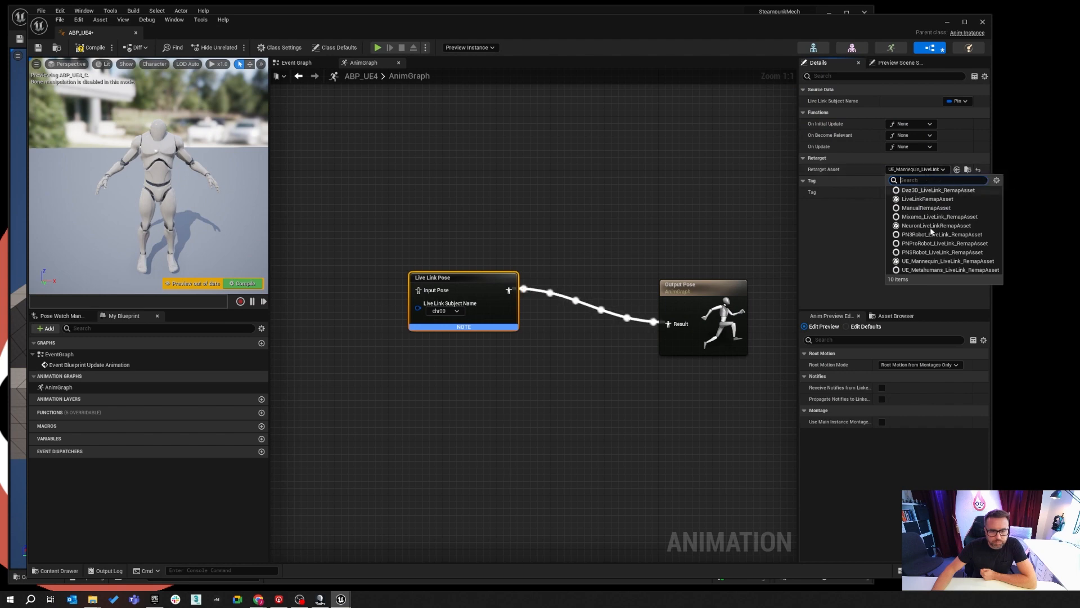
pyautogui.click(929, 261)
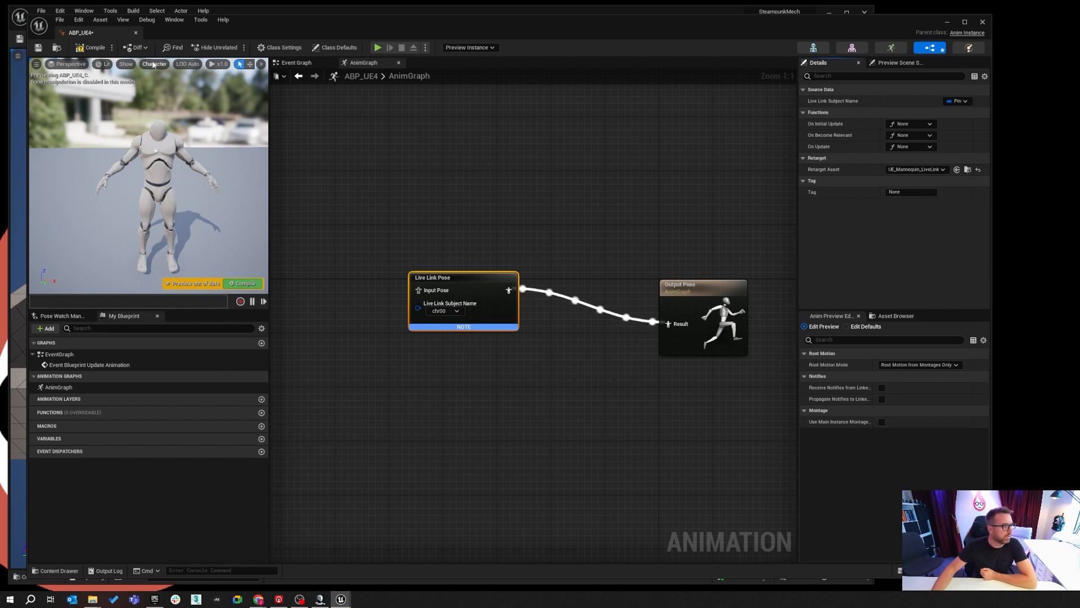
pyautogui.click(482, 274)
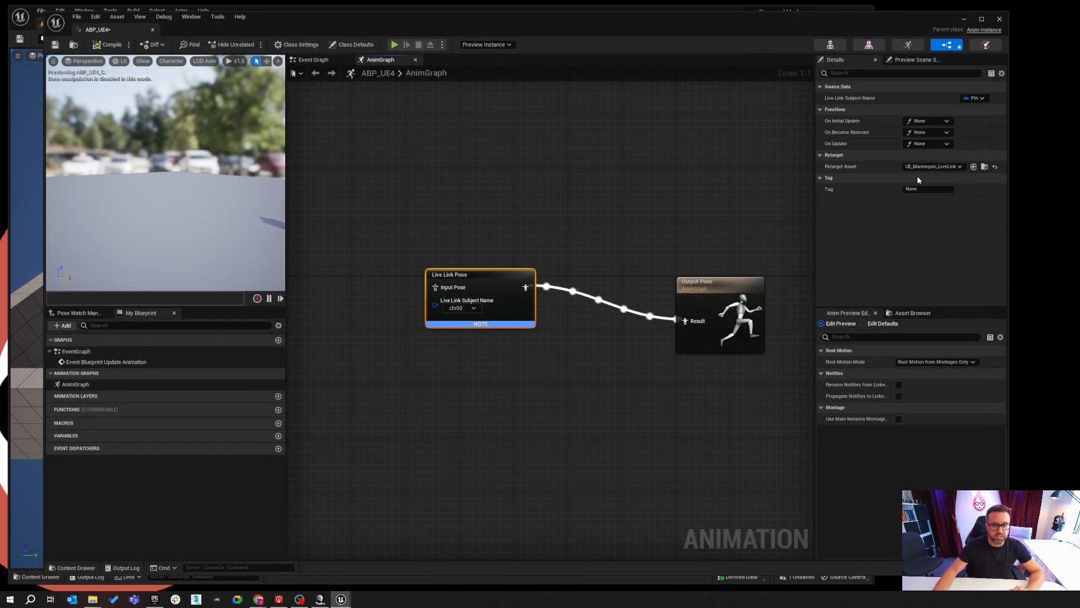
pyautogui.click(952, 168)
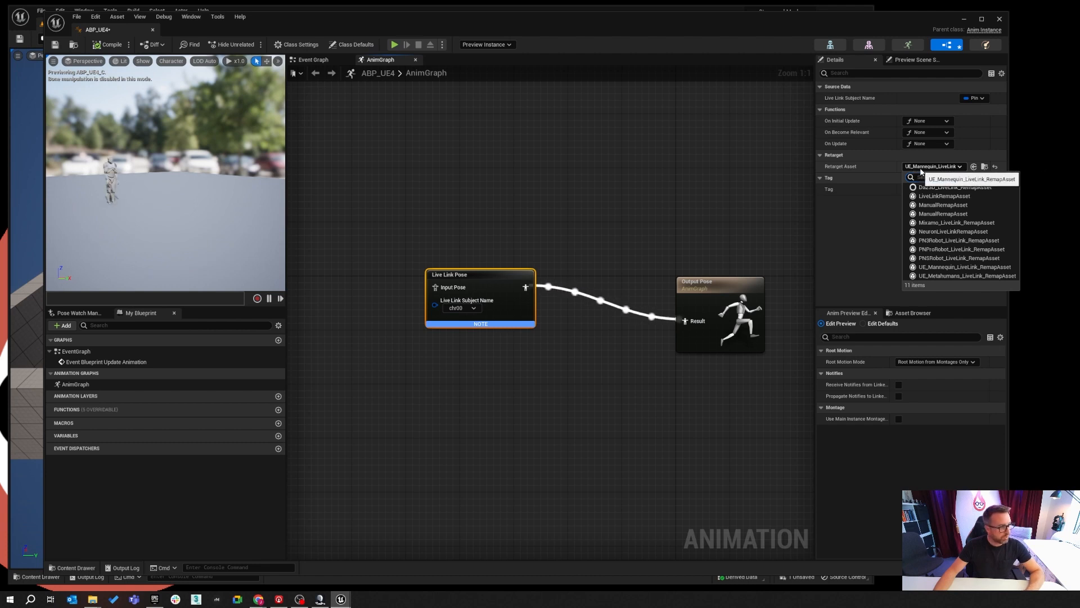
pyautogui.click(662, 175)
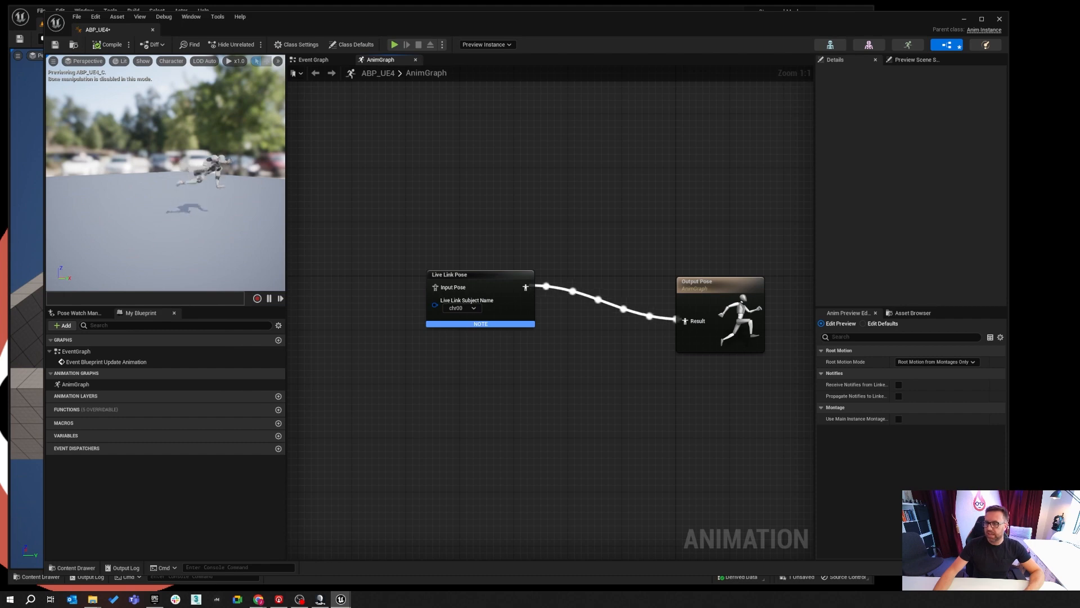
# Switch to Axis Studio, review the BVH - Edit section of the BVH Broadcasting settings, accept the settings and minimise the window
pyautogui.moveTo(1079, 131); pyautogui.dragTo(576, 65)
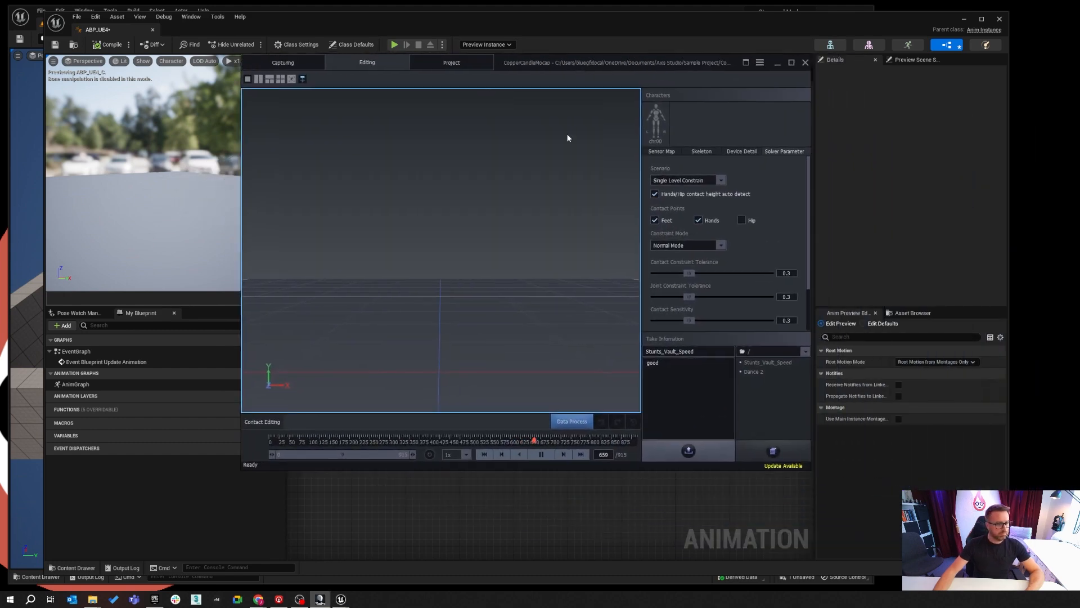
pyautogui.rightClick(513, 255)
pyautogui.click(443, 257)
pyautogui.scroll(-8, 444, 257)
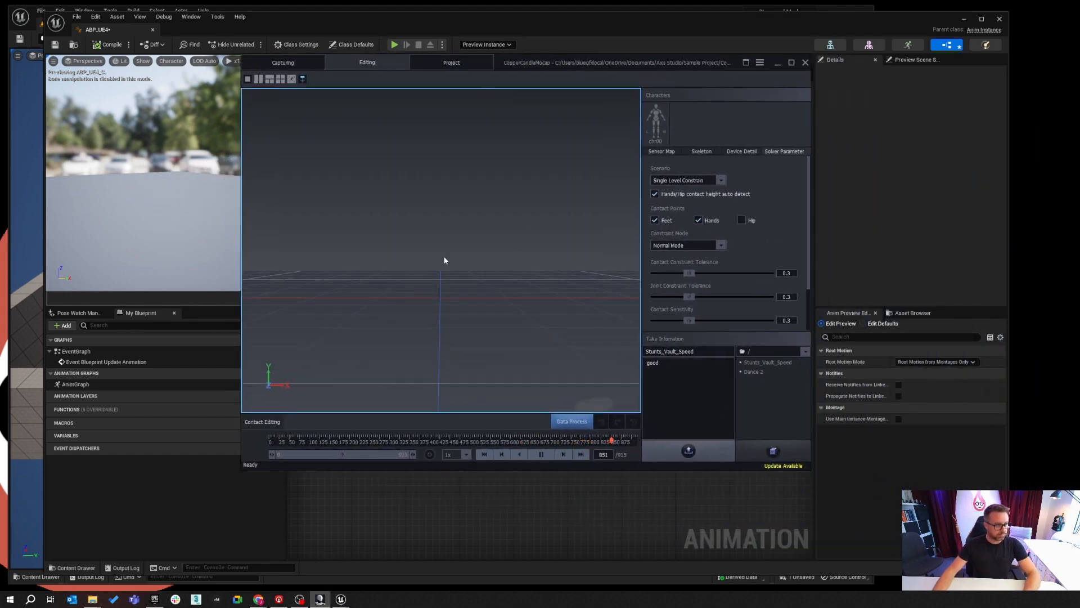
pyautogui.click(759, 63)
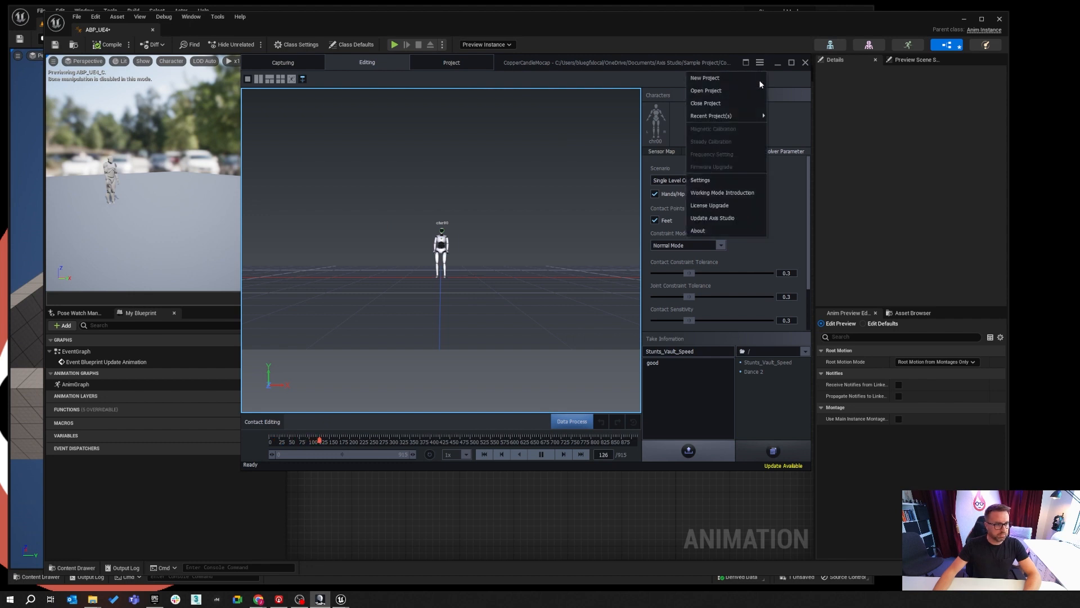
pyautogui.click(724, 181)
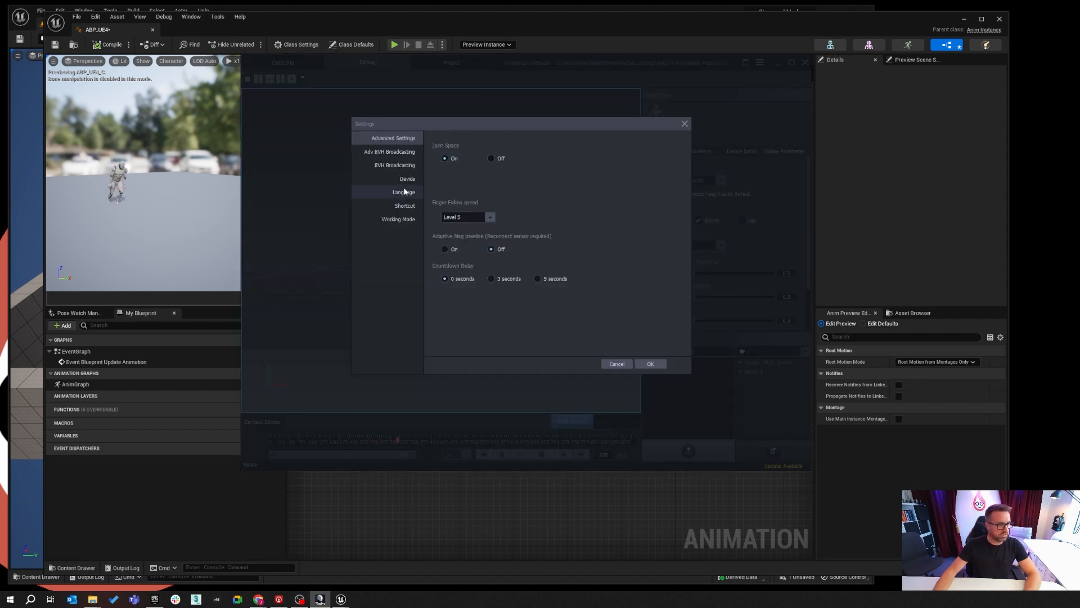
pyautogui.click(394, 165)
pyautogui.scroll(-3, 679, 243)
pyautogui.scroll(-3, 679, 243)
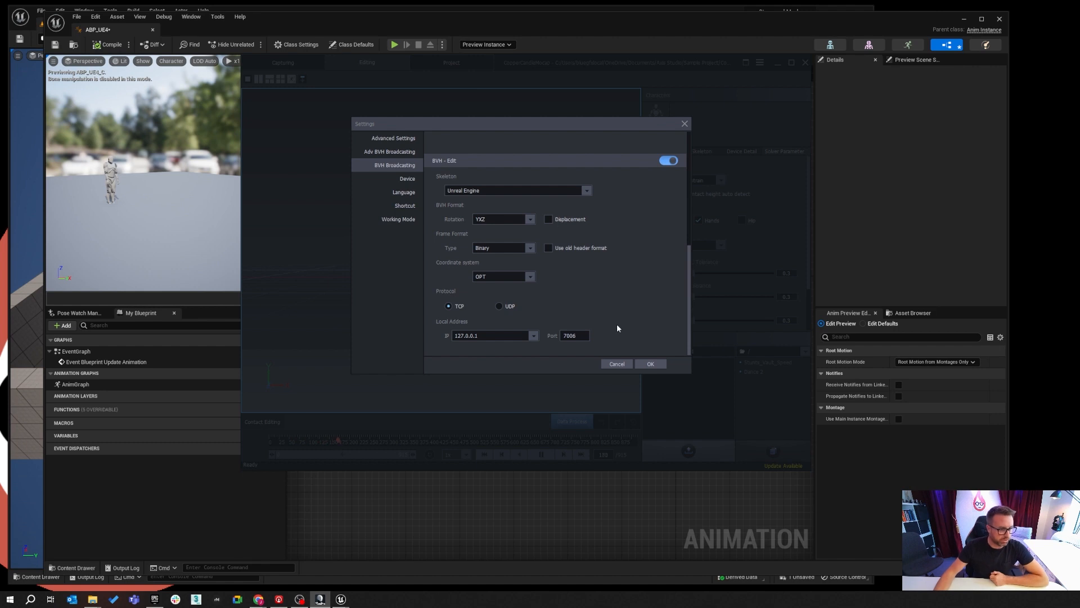
pyautogui.click(648, 364)
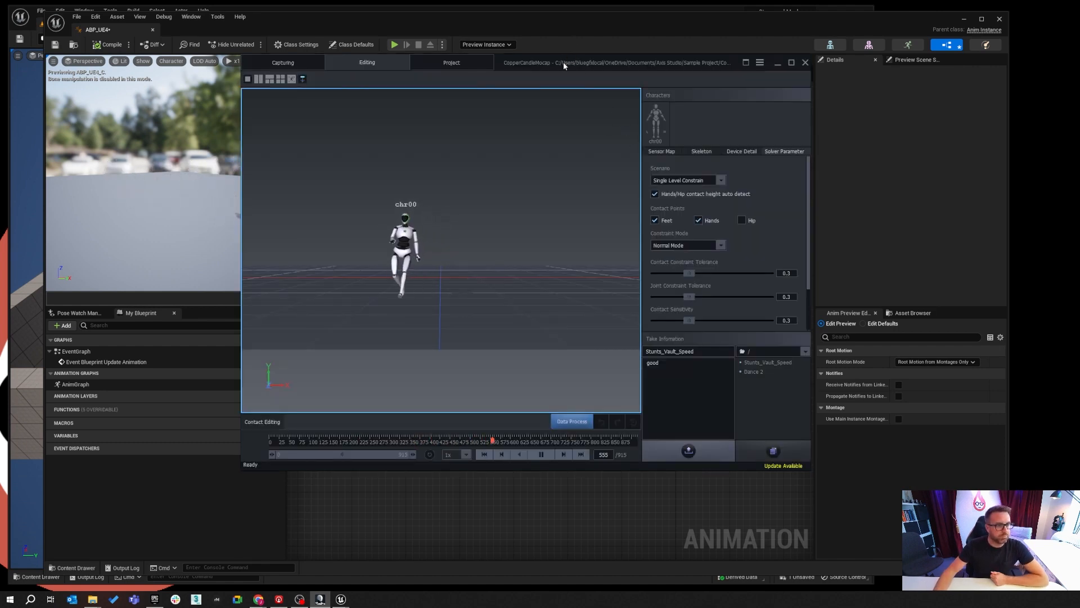
pyautogui.click(777, 62)
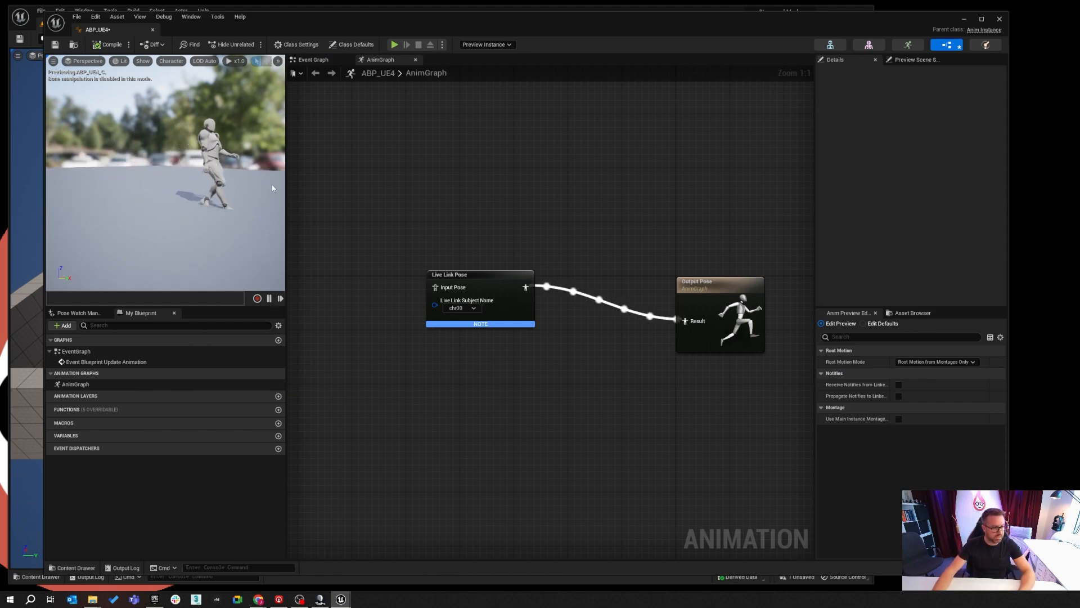
# Save and close the ABP_UE4 animation blueprint and place an instance of it from the Retargetting folder in the level
pyautogui.click(54, 45)
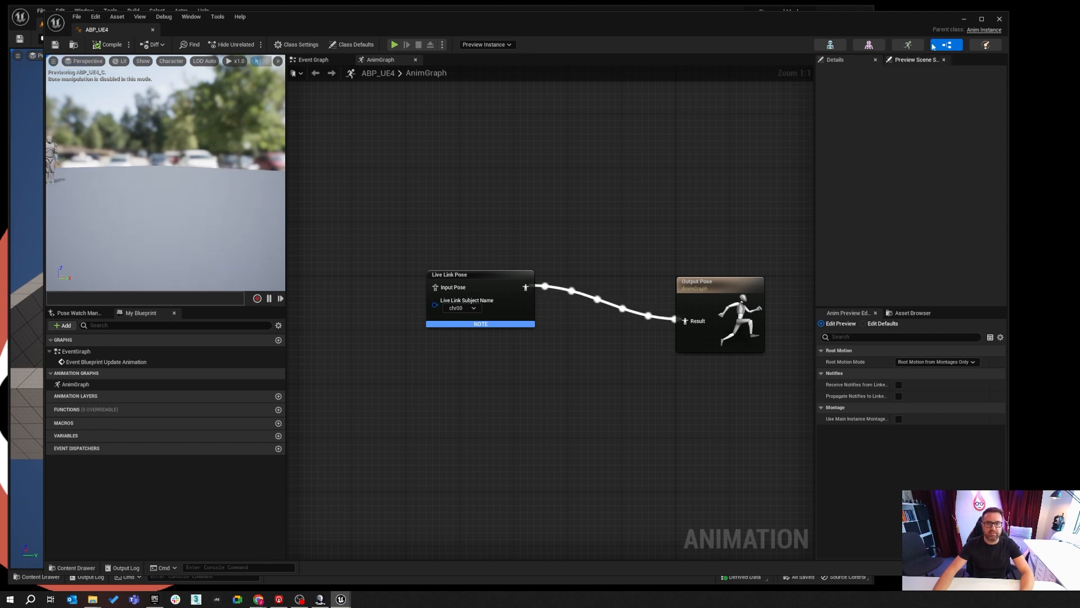
pyautogui.click(999, 20)
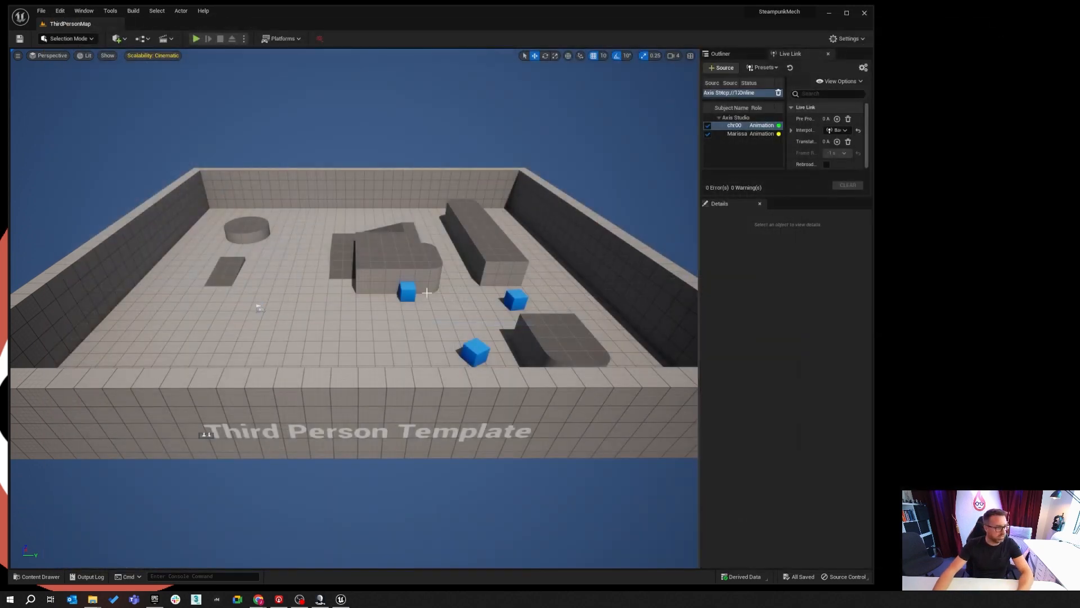
pyautogui.click(37, 579)
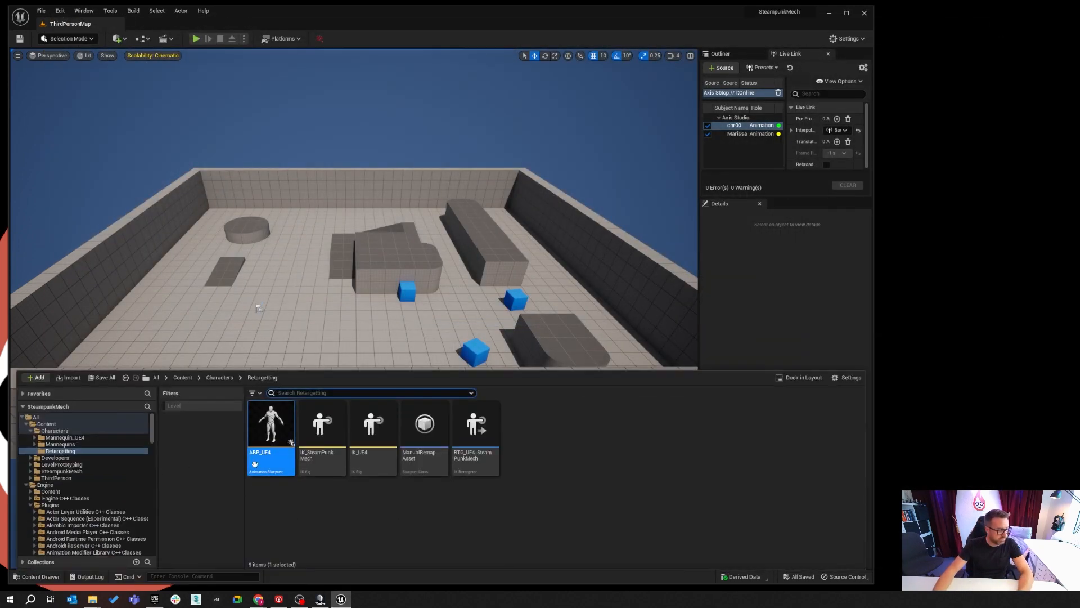
pyautogui.moveTo(270, 436); pyautogui.dragTo(270, 301)
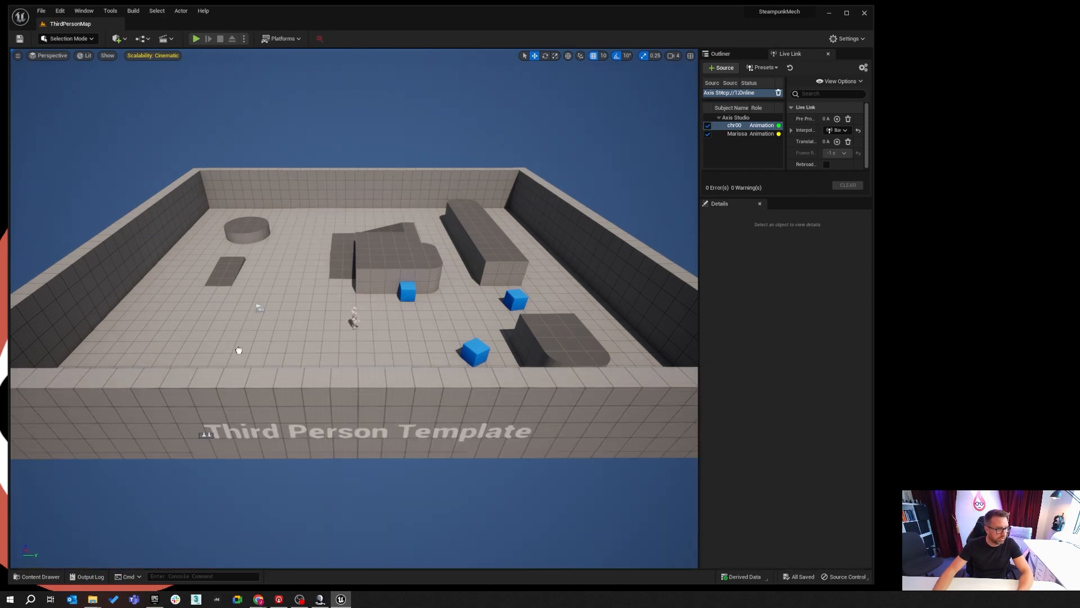
# Play the level twice to check the ABP_UE4 mannequin's live motion beside the player character, stopping play each time
pyautogui.moveTo(238, 350); pyautogui.dragTo(234, 342)
pyautogui.moveTo(333, 369); pyautogui.dragTo(315, 323, button='right')
pyautogui.press('w')
pyautogui.press('w')
pyautogui.press('a')
pyautogui.moveTo(264, 141); pyautogui.dragTo(281, 132, button='right')
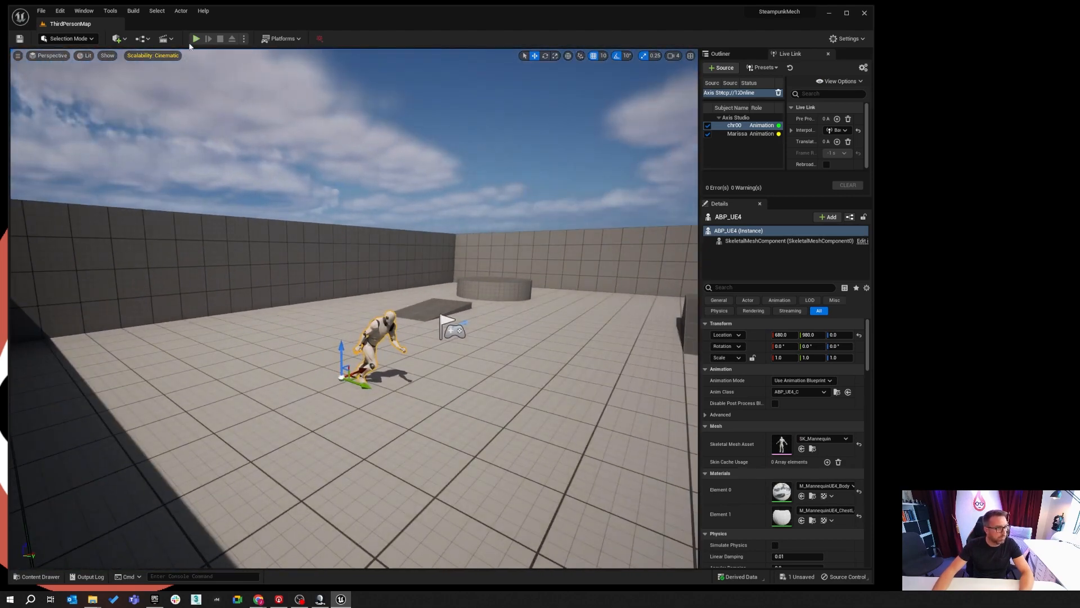
pyautogui.click(196, 38)
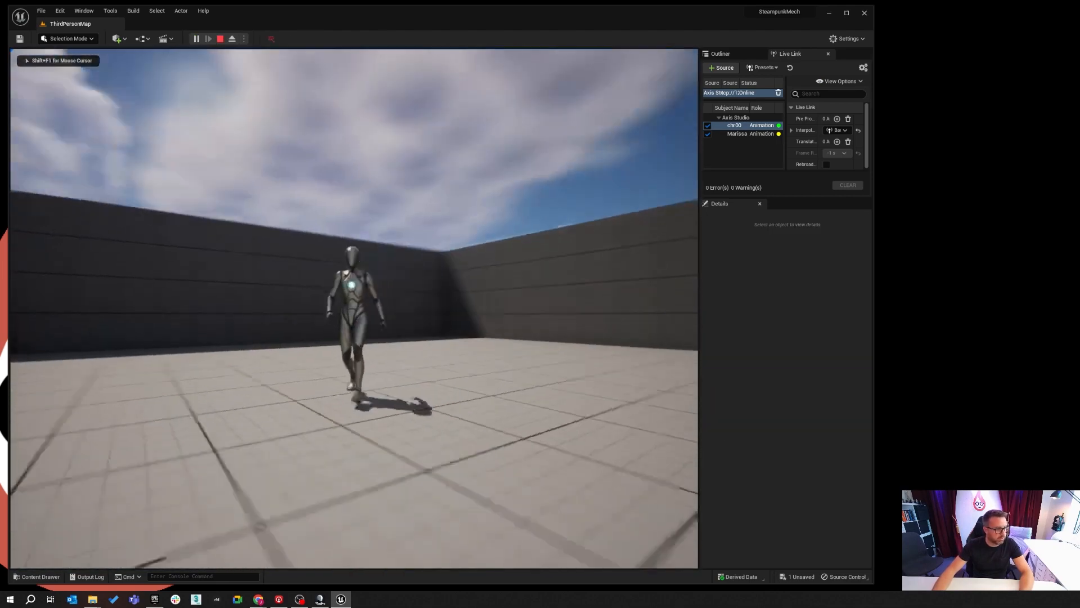
pyautogui.press('w')
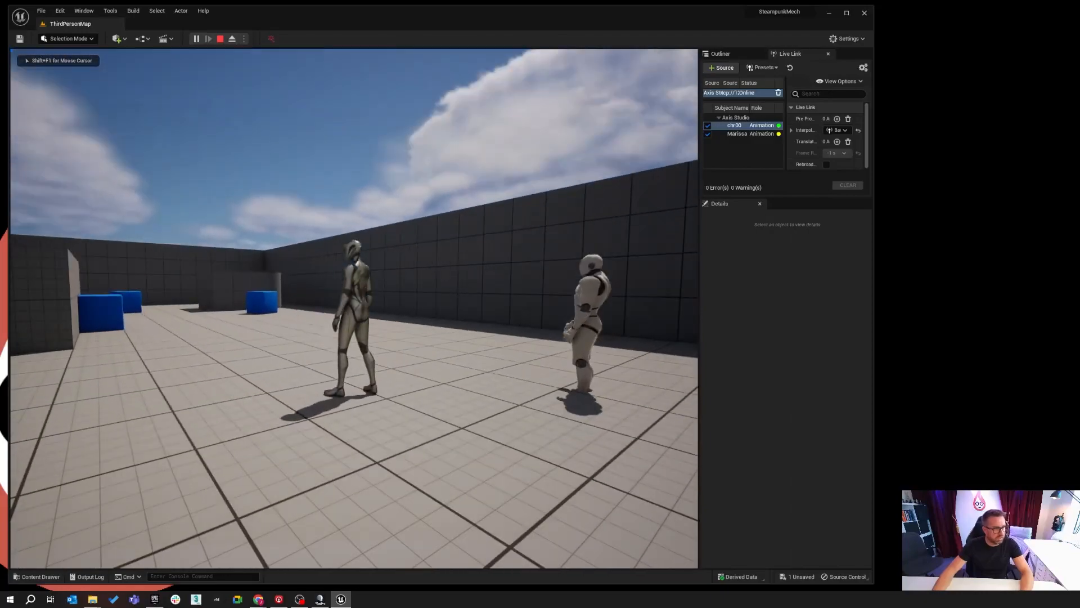
pyautogui.press('Escape')
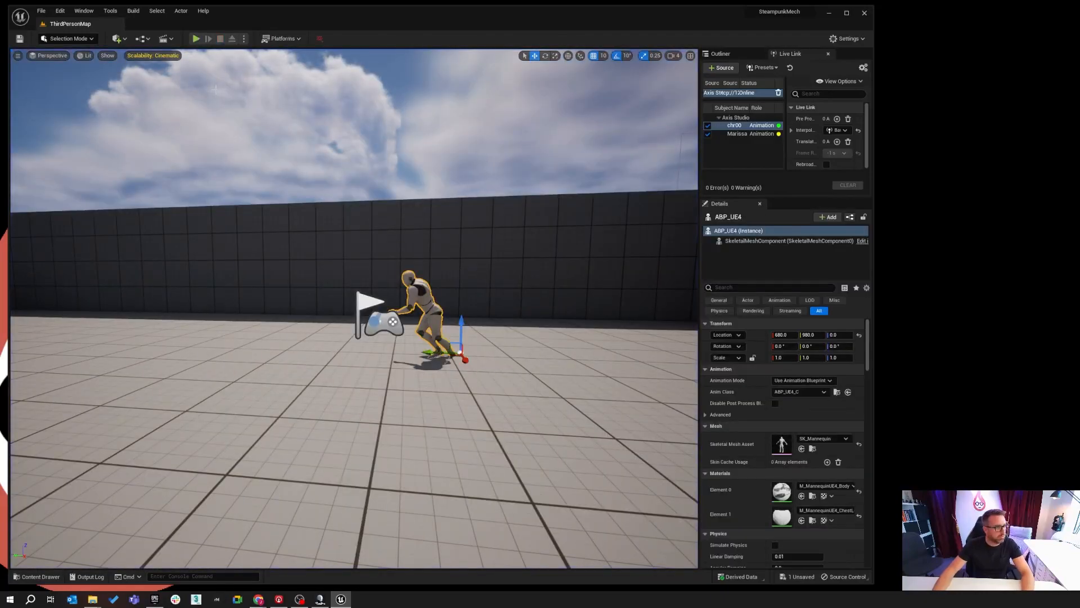
pyautogui.click(196, 38)
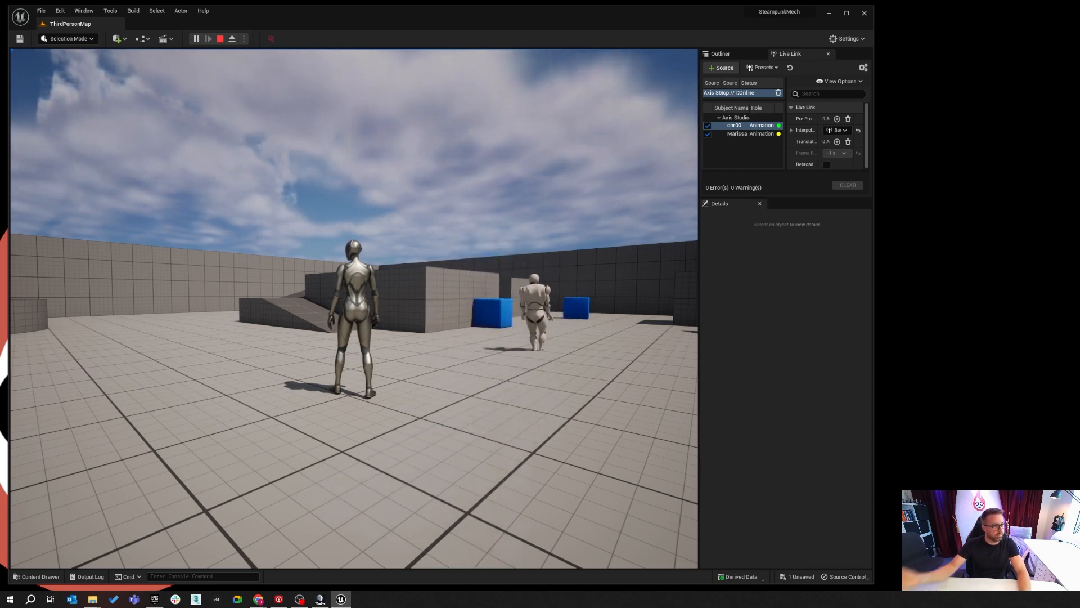
pyautogui.press('Escape')
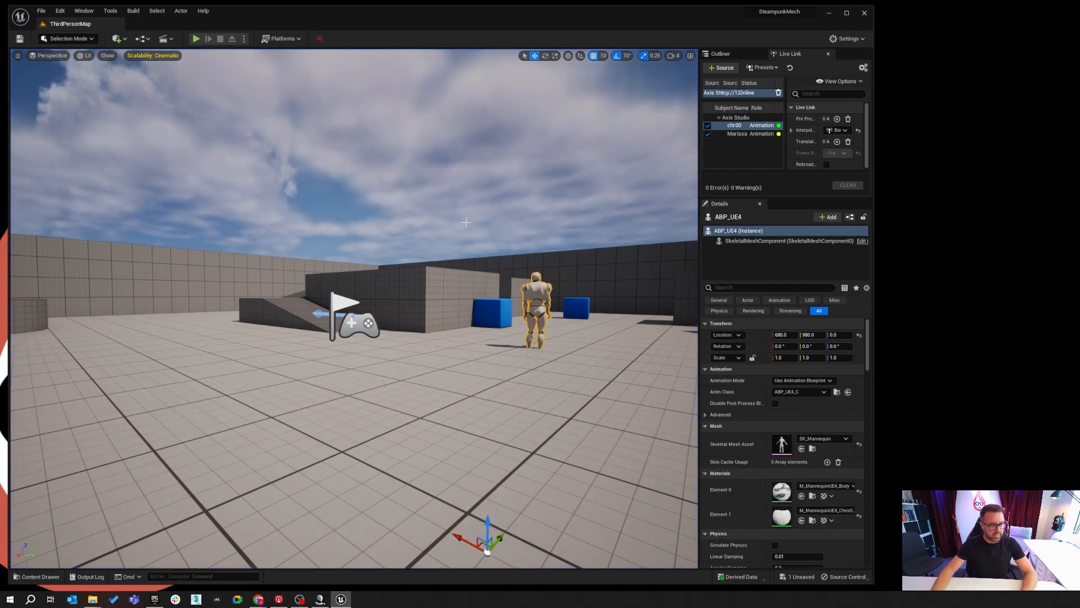
# Browse the Characters folder through Mannequin_UE4 to its Meshes folder and inspect the assets
pyautogui.moveTo(466, 222); pyautogui.dragTo(664, 253, button='right')
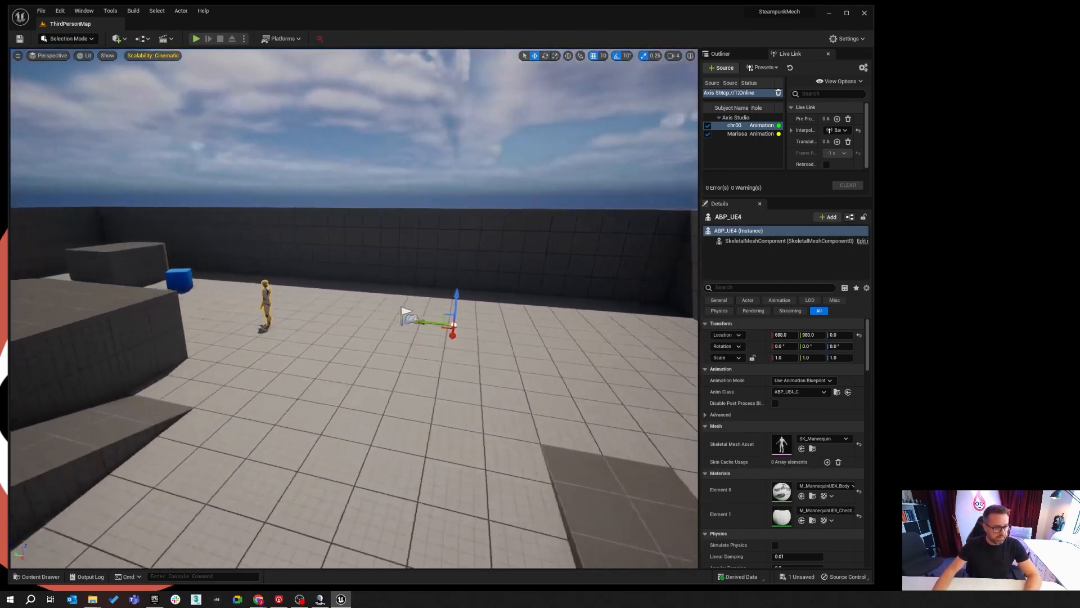
pyautogui.moveTo(263, 455); pyautogui.dragTo(252, 504, button='middle')
pyautogui.click(37, 576)
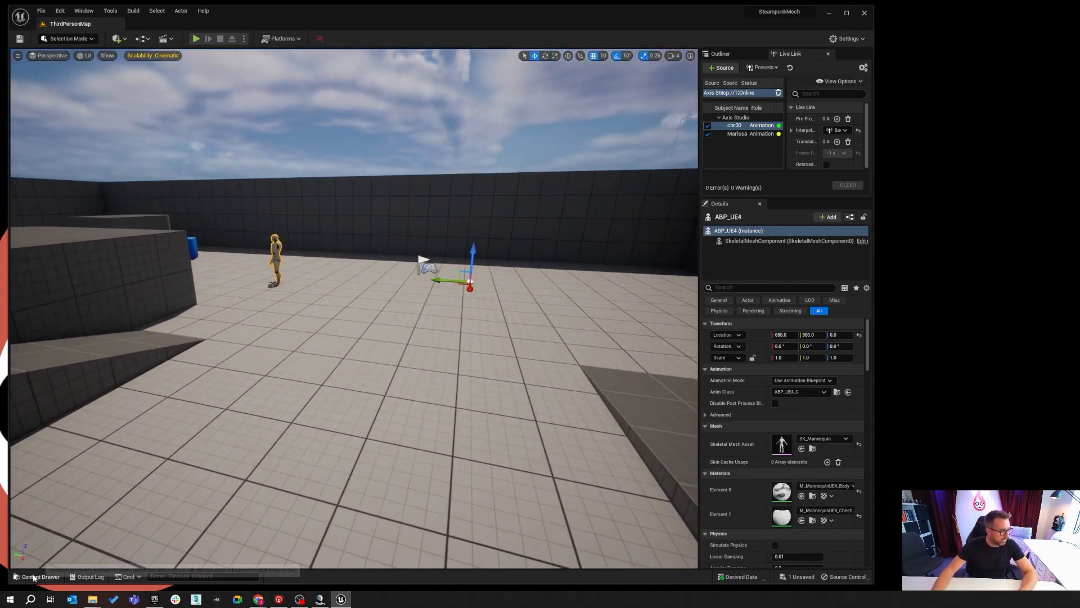
pyautogui.click(378, 520)
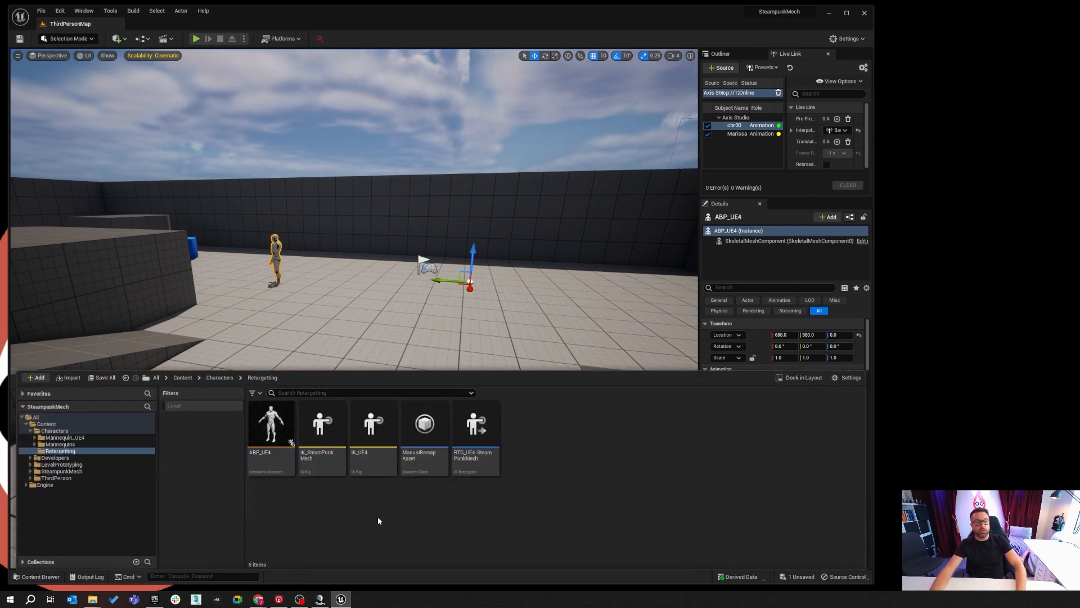
pyautogui.click(220, 377)
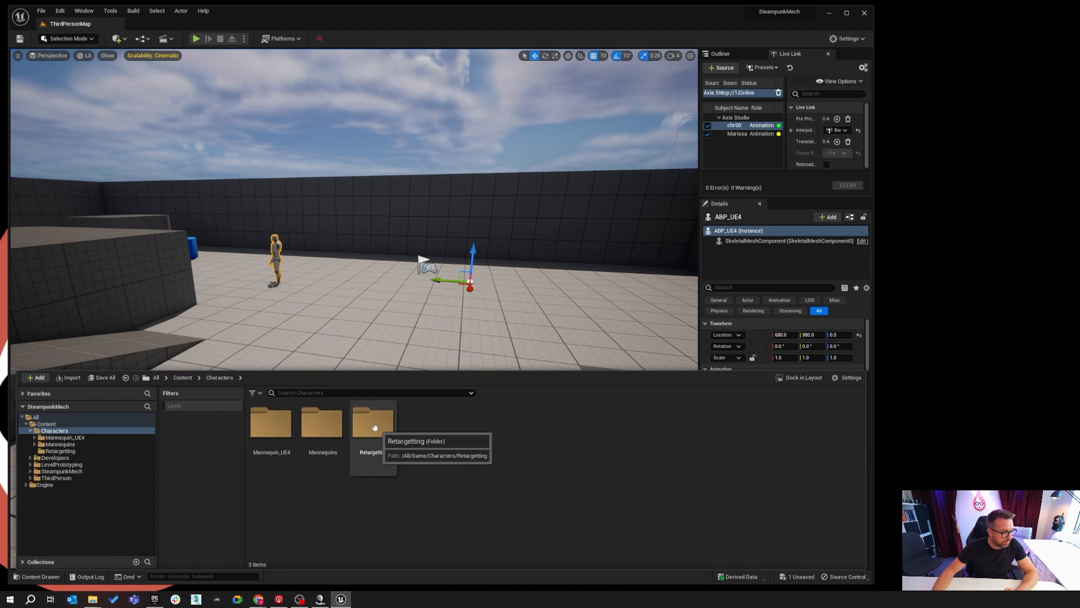
pyautogui.doubleClick(278, 430)
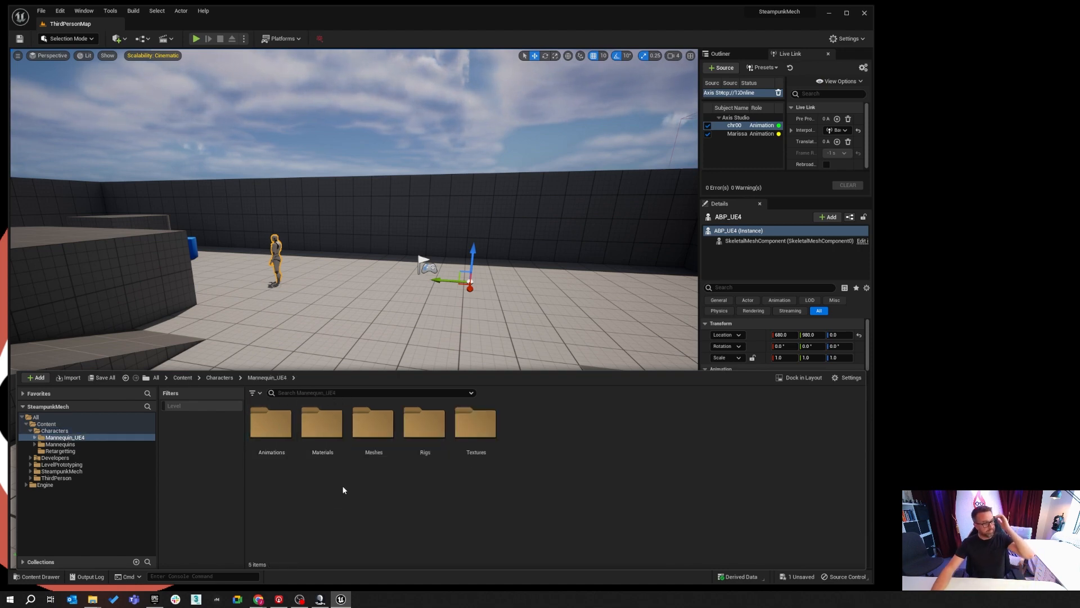
pyautogui.doubleClick(371, 450)
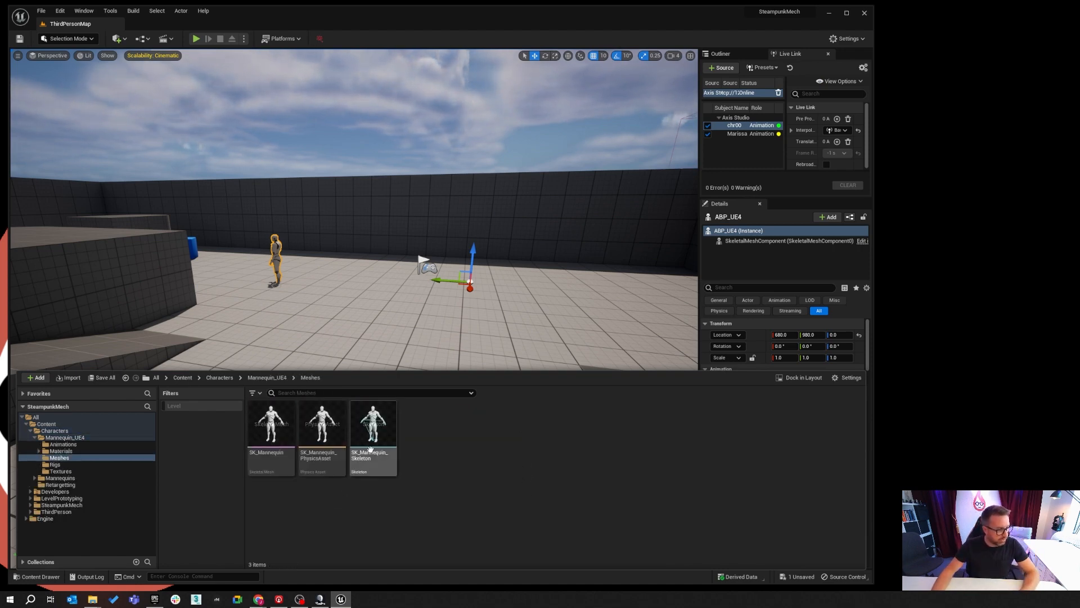
# Create an animation blueprint named ABP_SteamPunkMech from the sk_stempunk_mech skeletal mesh in the SteampunkMech/Mesh folder
pyautogui.click(219, 377)
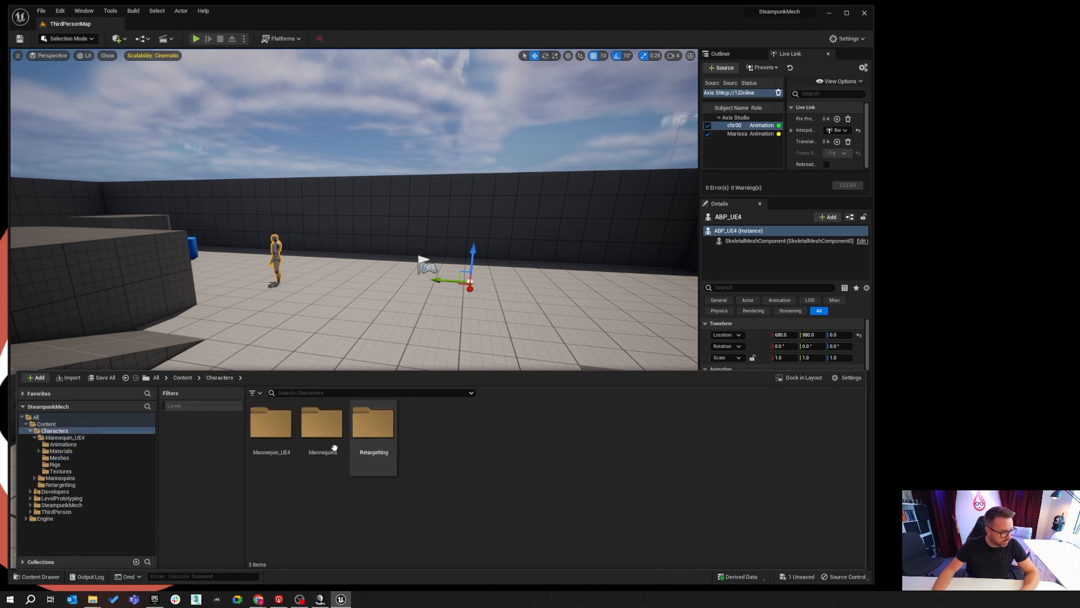
pyautogui.click(182, 378)
pyautogui.doubleClick(425, 430)
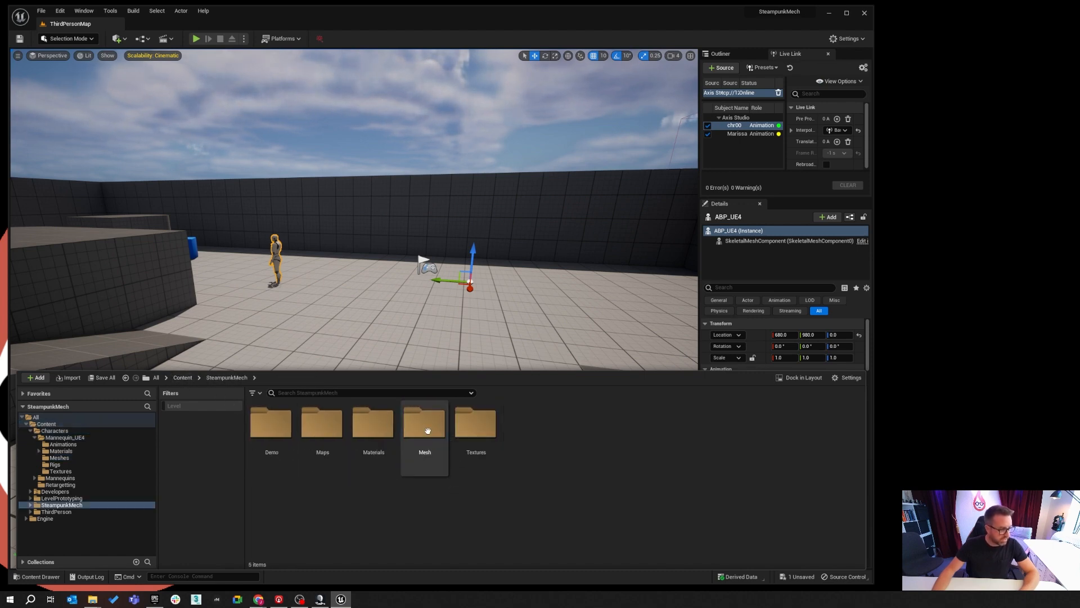
pyautogui.doubleClick(425, 426)
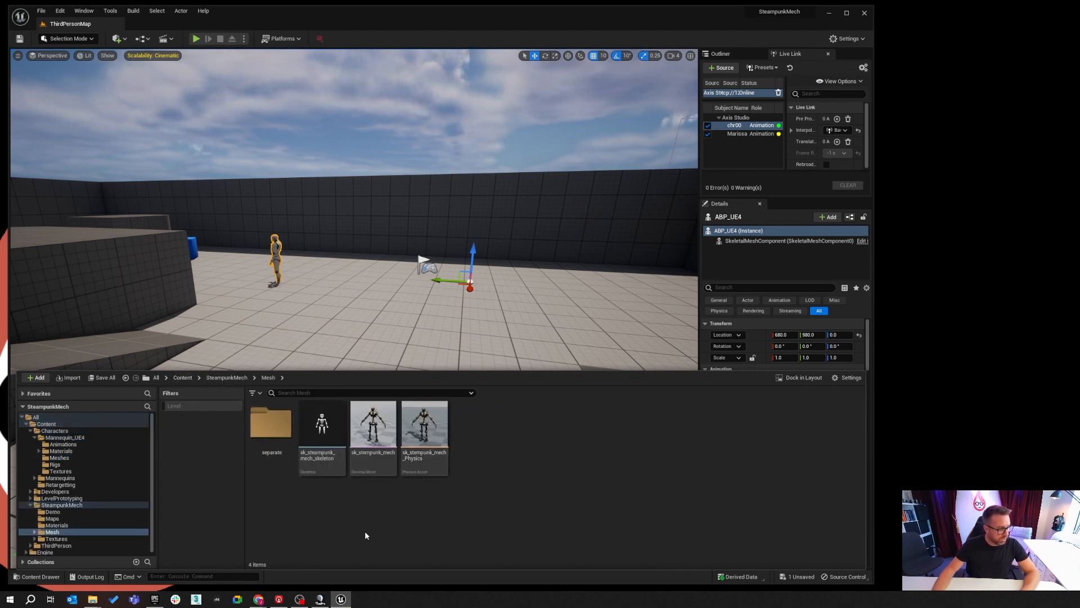
pyautogui.rightClick(366, 428)
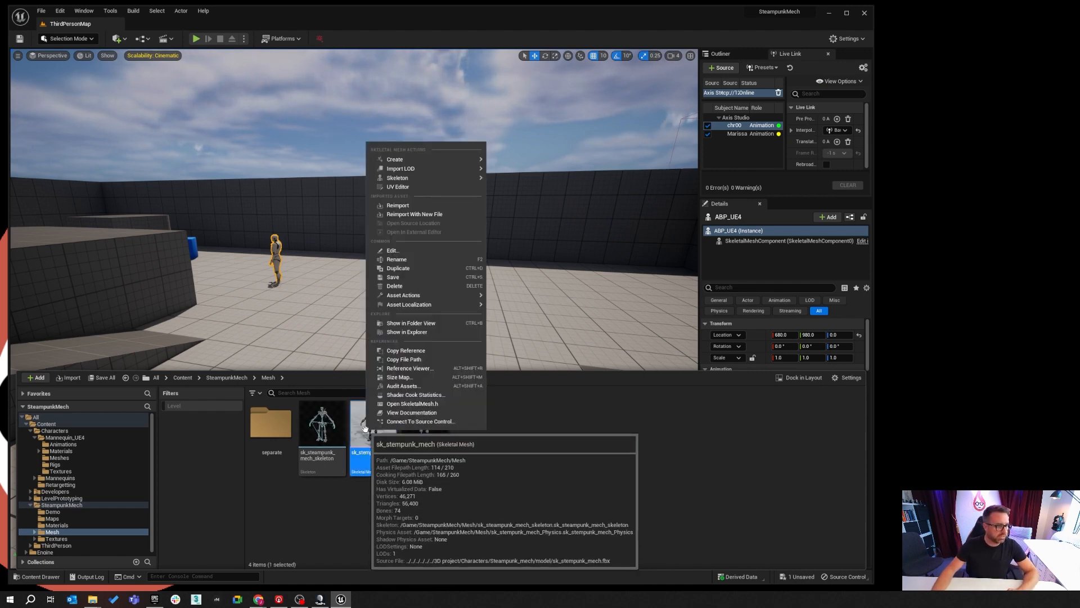
pyautogui.moveTo(457, 160)
pyautogui.click(528, 192)
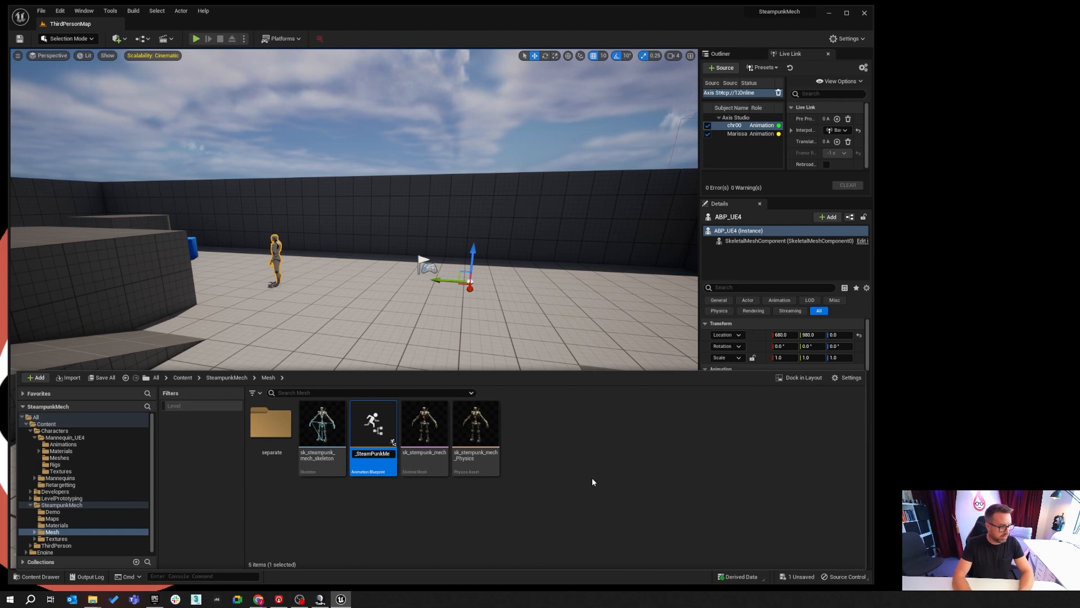
pyautogui.press('Return')
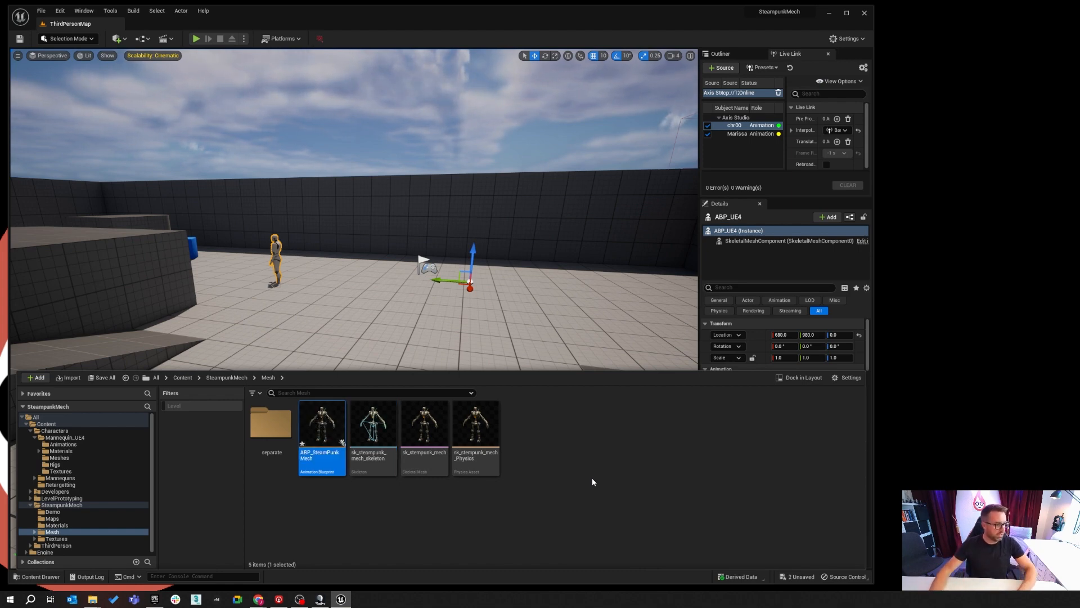
# Move ABP_SteamPunkMech into the Characters/Retargetting folder and place an instance of it in the level
pyautogui.moveTo(330, 421); pyautogui.dragTo(71, 484)
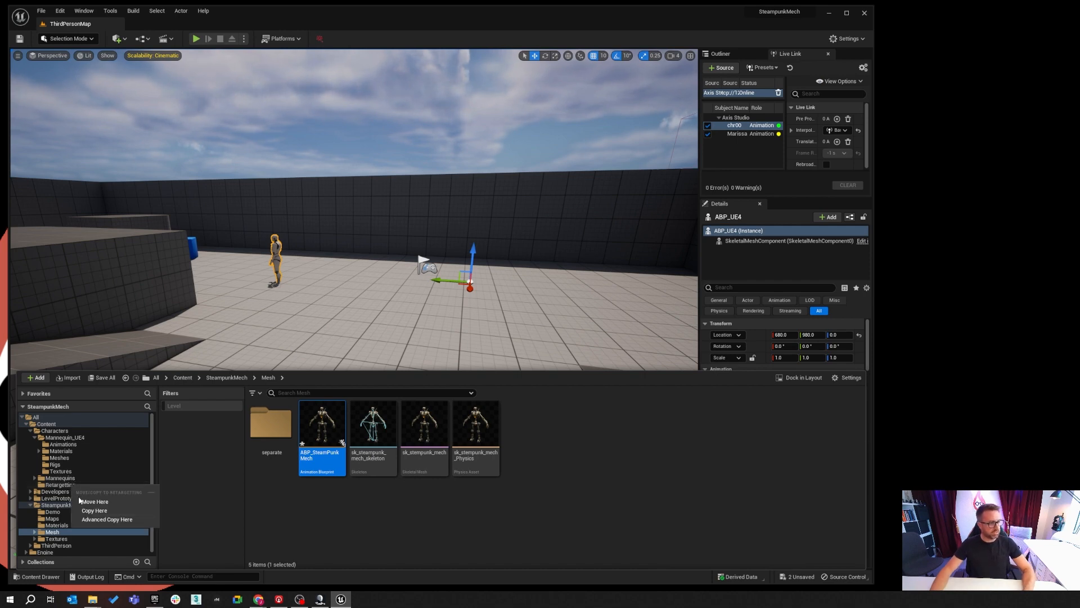
pyautogui.click(85, 502)
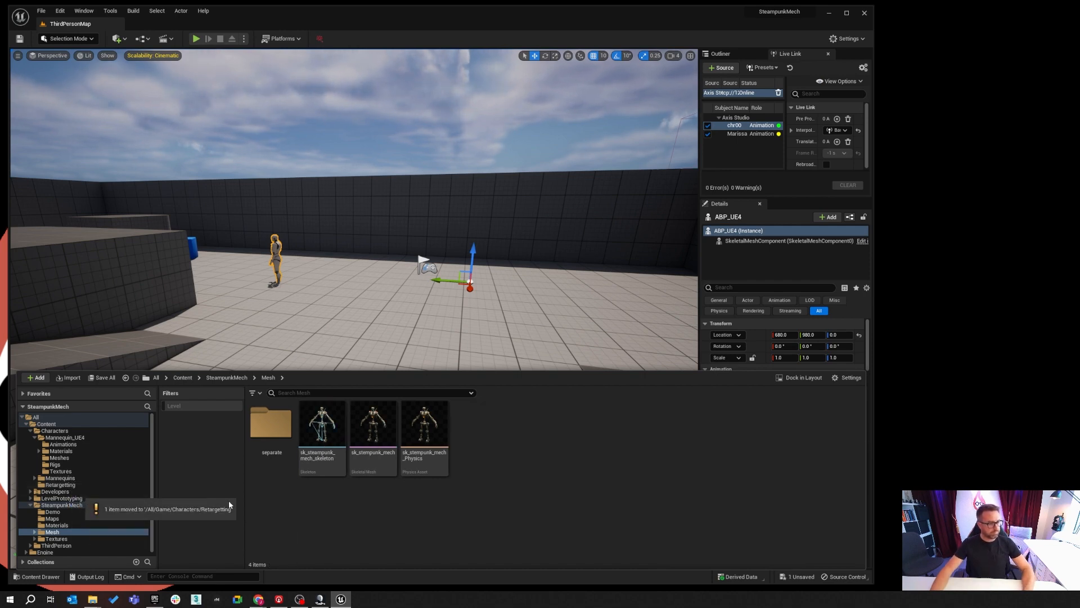
pyautogui.click(77, 484)
pyautogui.moveTo(271, 433); pyautogui.dragTo(438, 333)
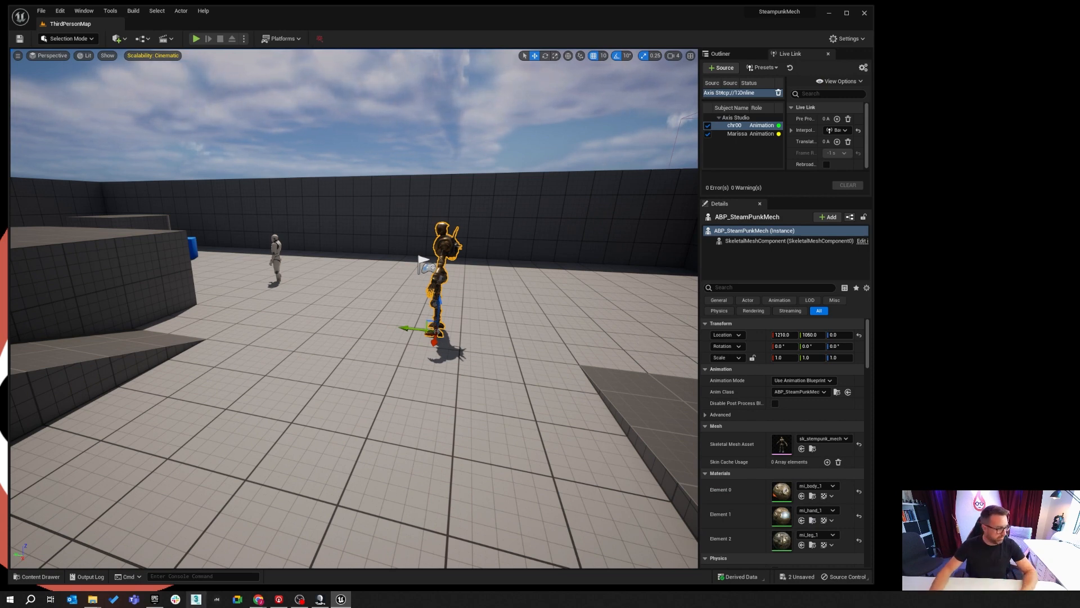
# Open the ABP_SteamPunkMech animation blueprint from the Retargetting folder and show its AnimGraph
pyautogui.click(40, 577)
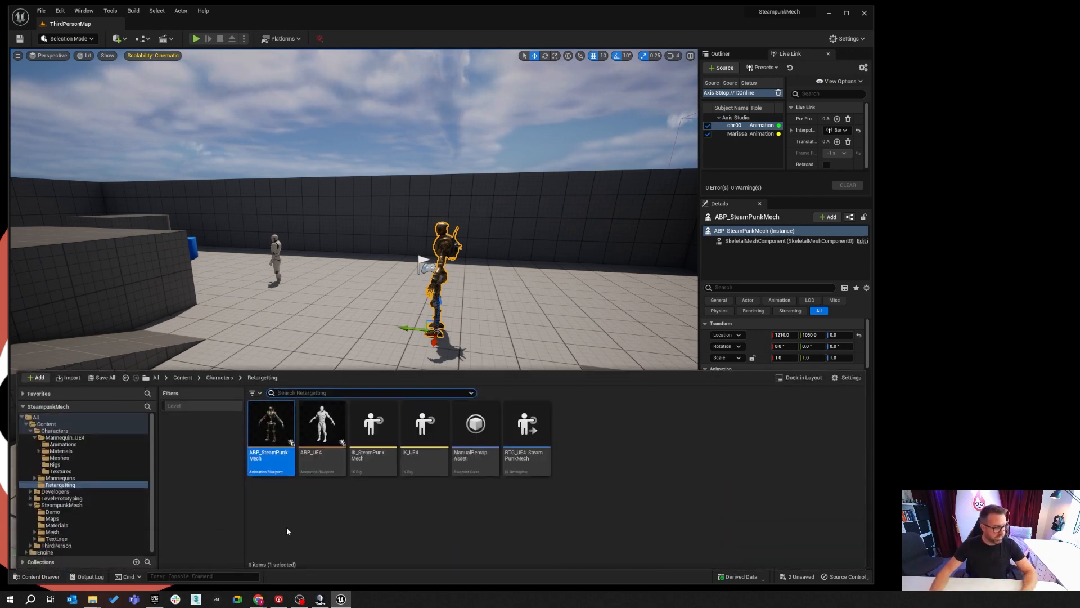
pyautogui.doubleClick(271, 421)
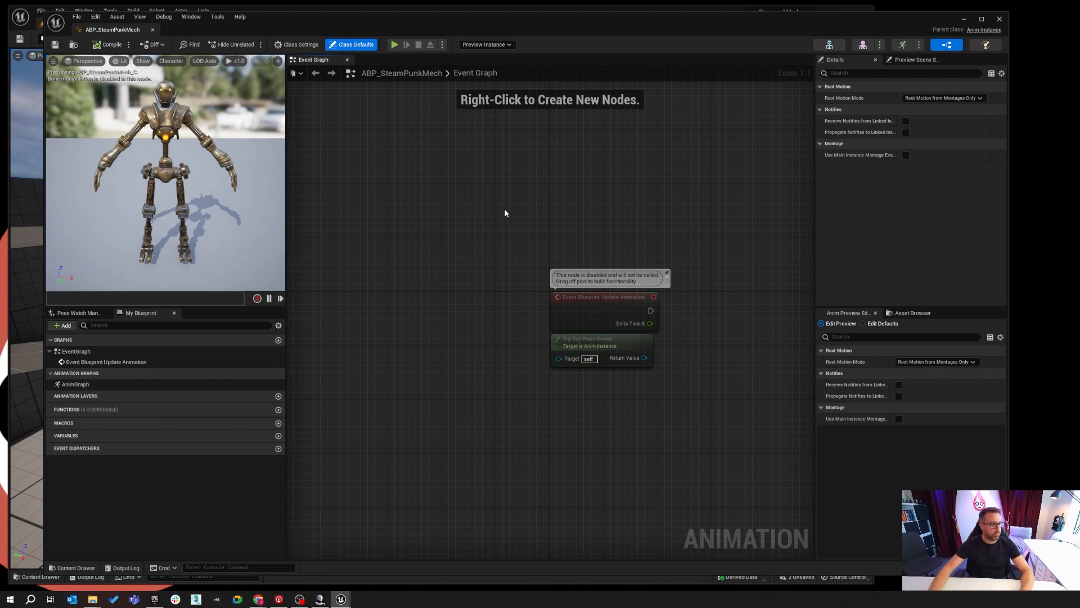
pyautogui.doubleClick(97, 384)
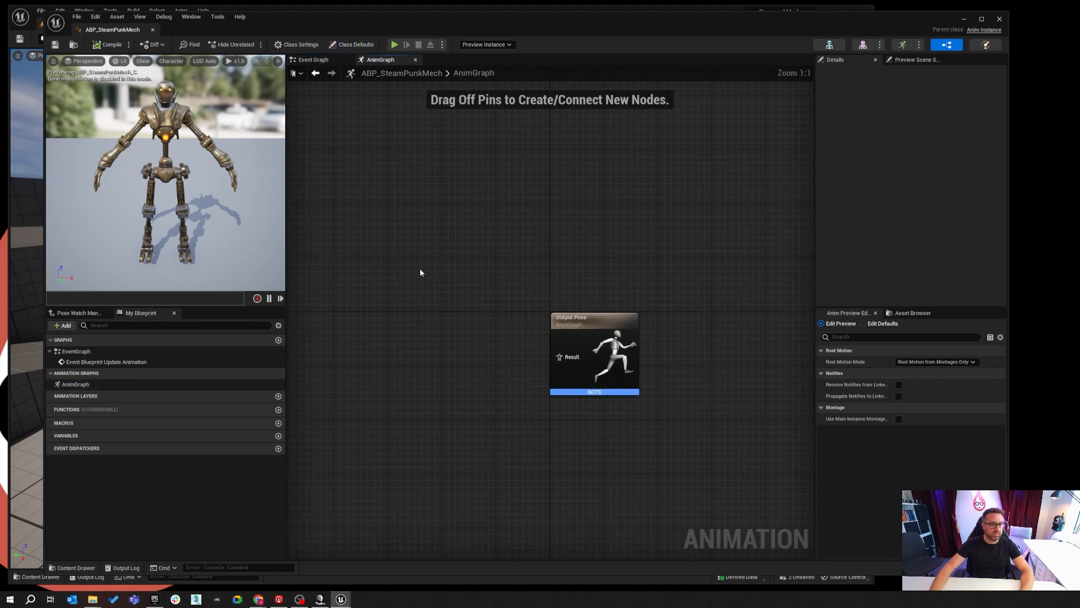
pyautogui.moveTo(470, 231); pyautogui.dragTo(531, 229, button='right')
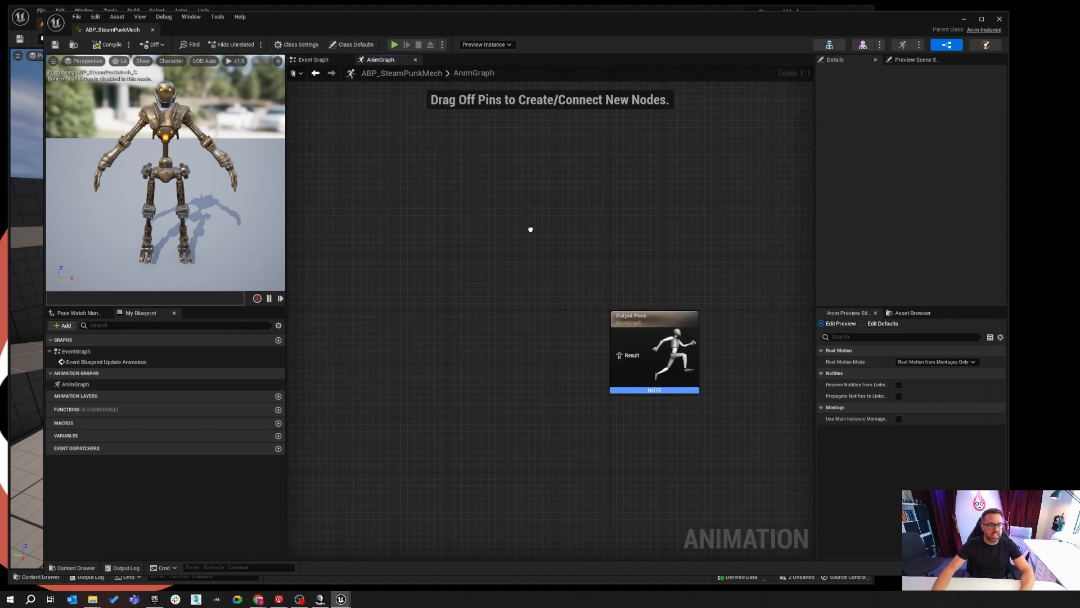
# Try adding a Live Link Pose node to the ABP_SteamPunkMech AnimGraph, and delete it again
pyautogui.rightClick(409, 325)
pyautogui.write('live')
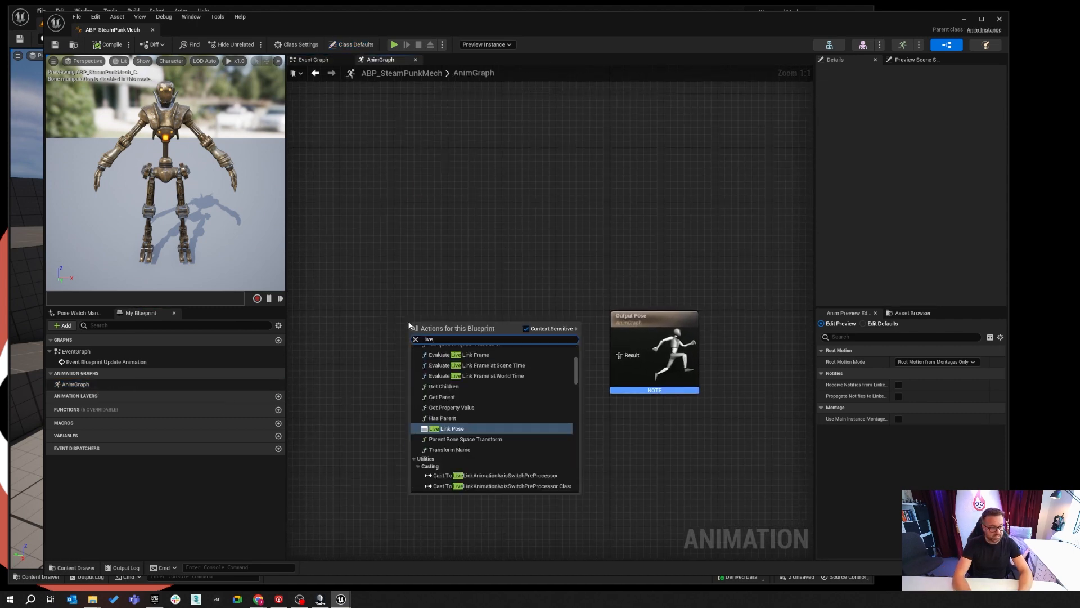
pyautogui.press('Return')
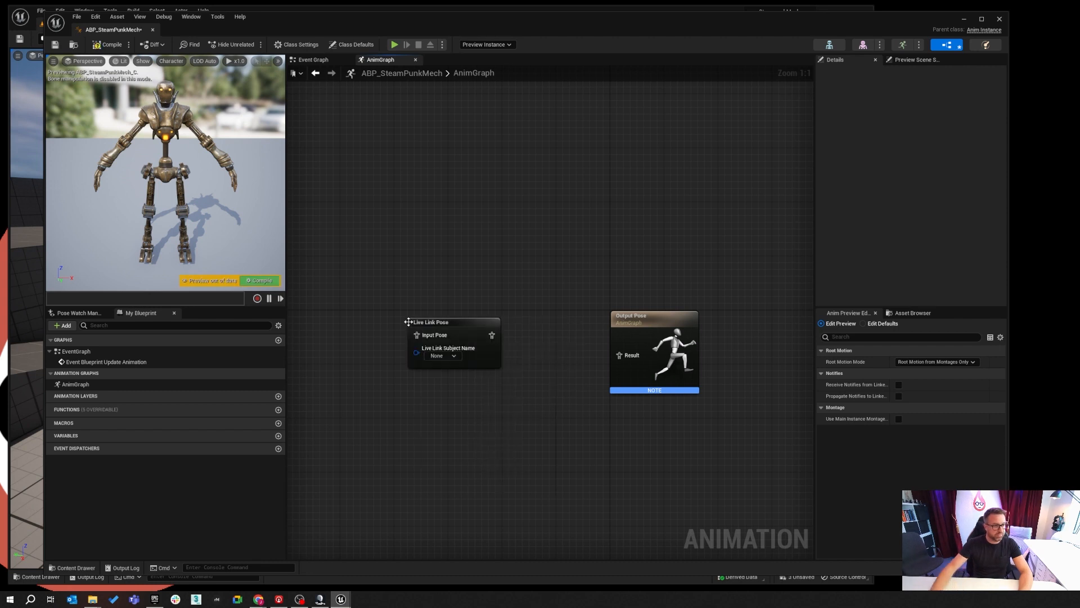
pyautogui.click(453, 356)
pyautogui.click(455, 357)
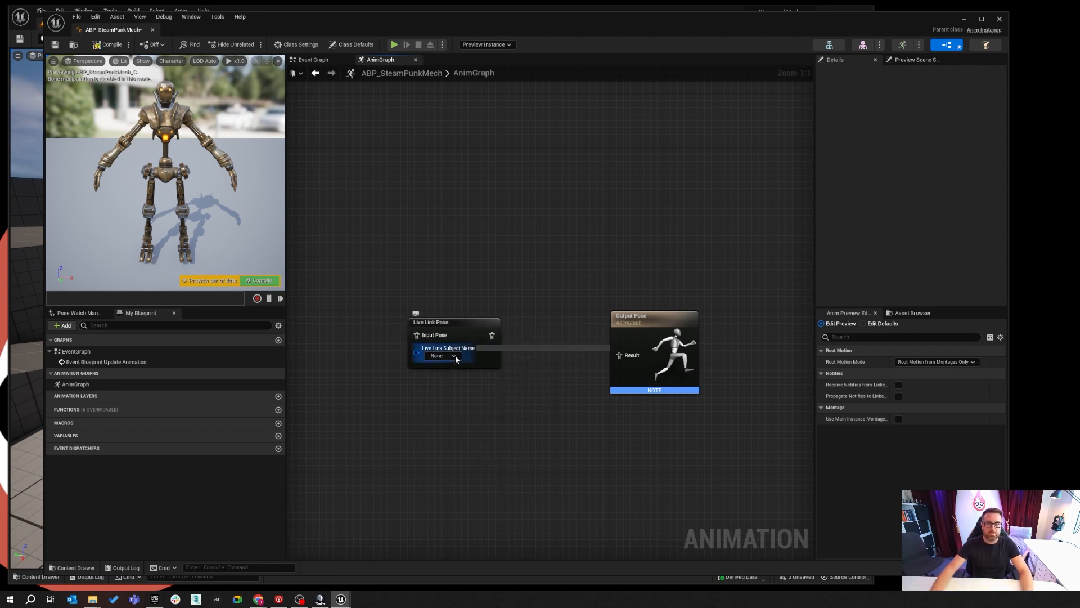
pyautogui.moveTo(458, 323); pyautogui.dragTo(451, 323)
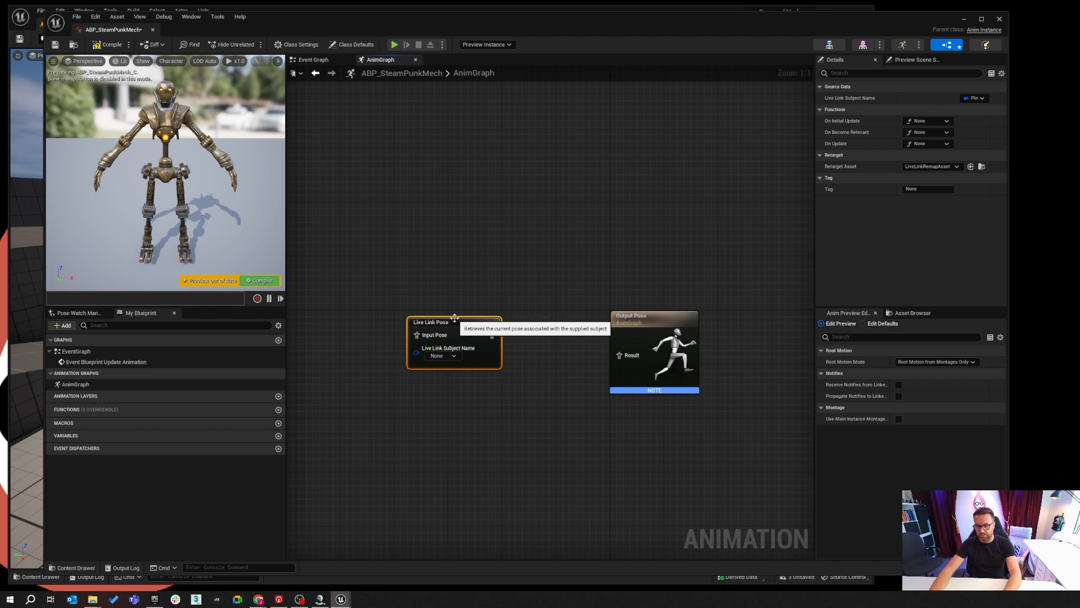
pyautogui.press('Delete')
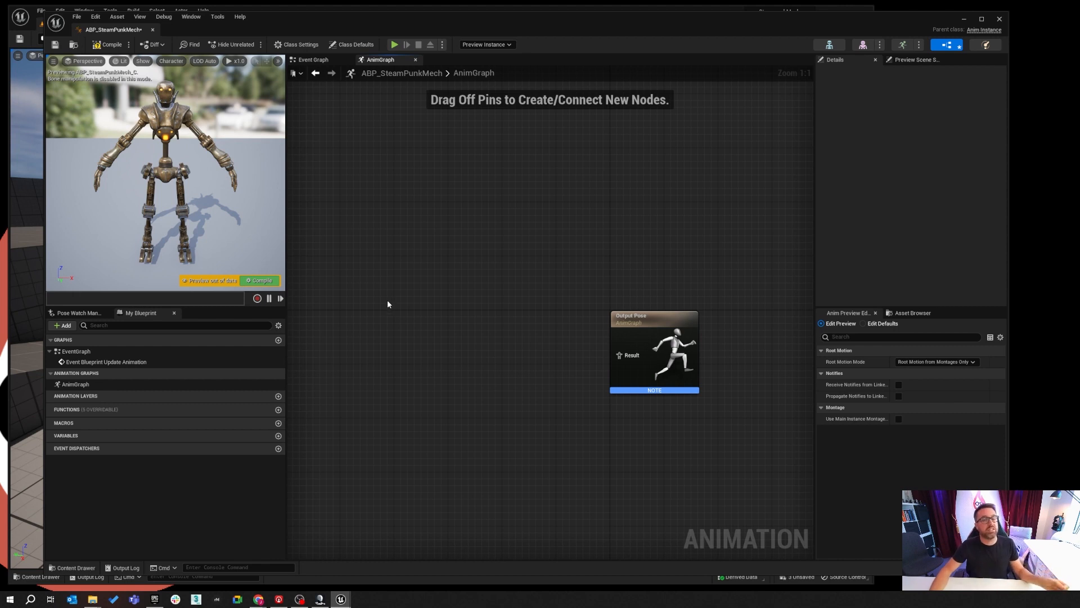
pyautogui.rightClick(413, 326)
pyautogui.click(340, 362)
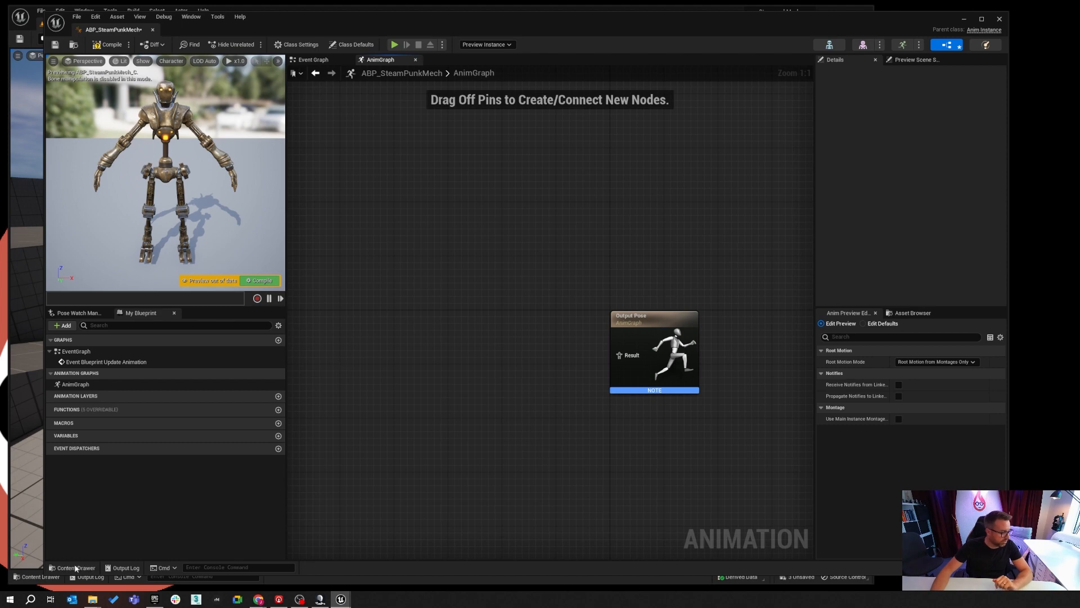
pyautogui.click(76, 569)
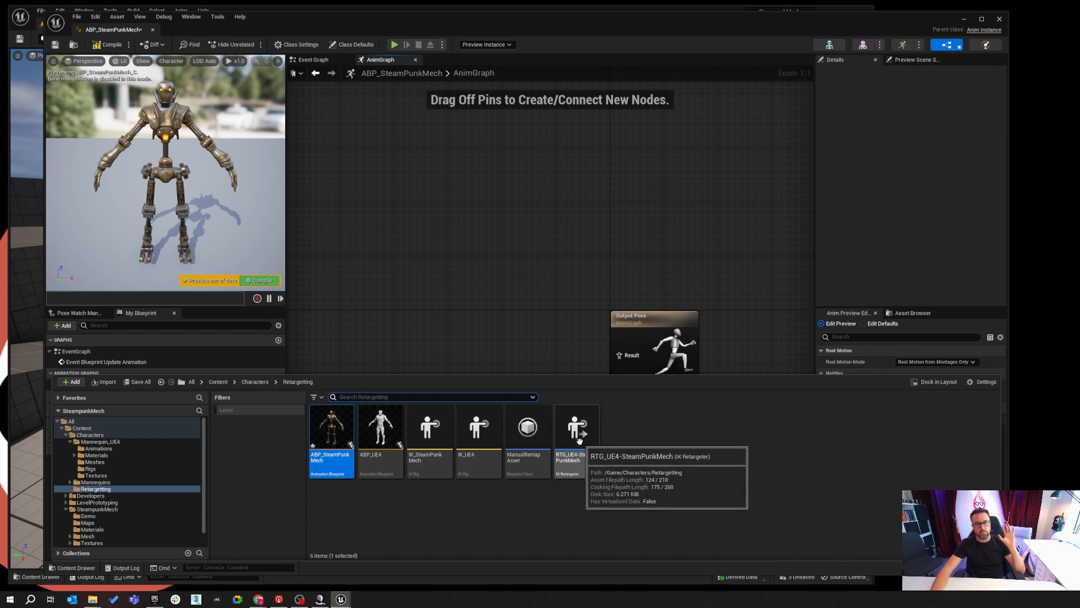
pyautogui.click(490, 343)
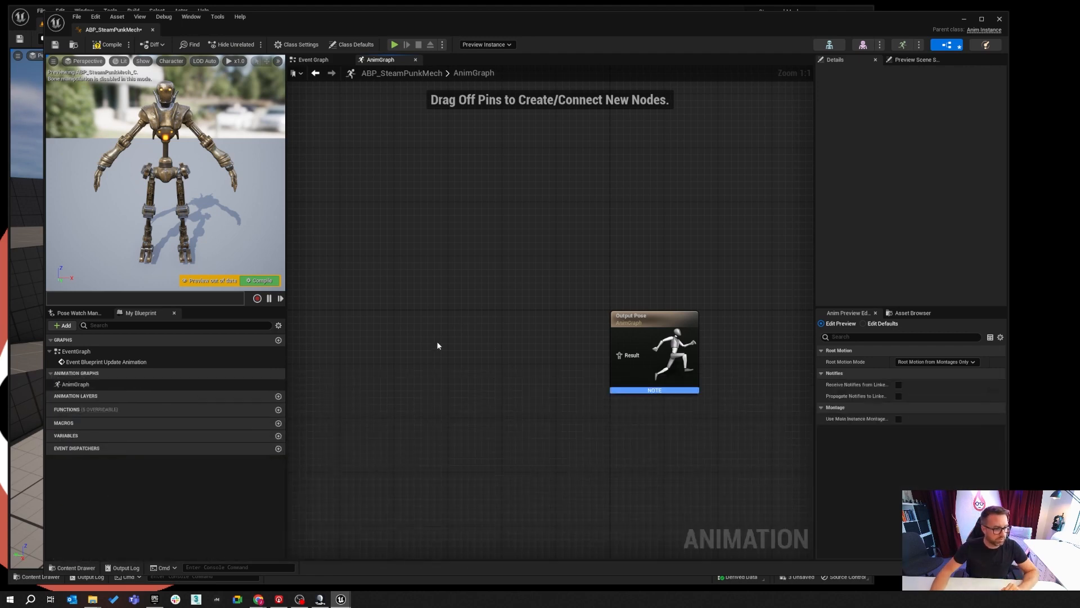
# Add a Retarget Pose From Mesh node to the AnimGraph and connect it to the Output Pose's Result
pyautogui.rightClick(438, 346)
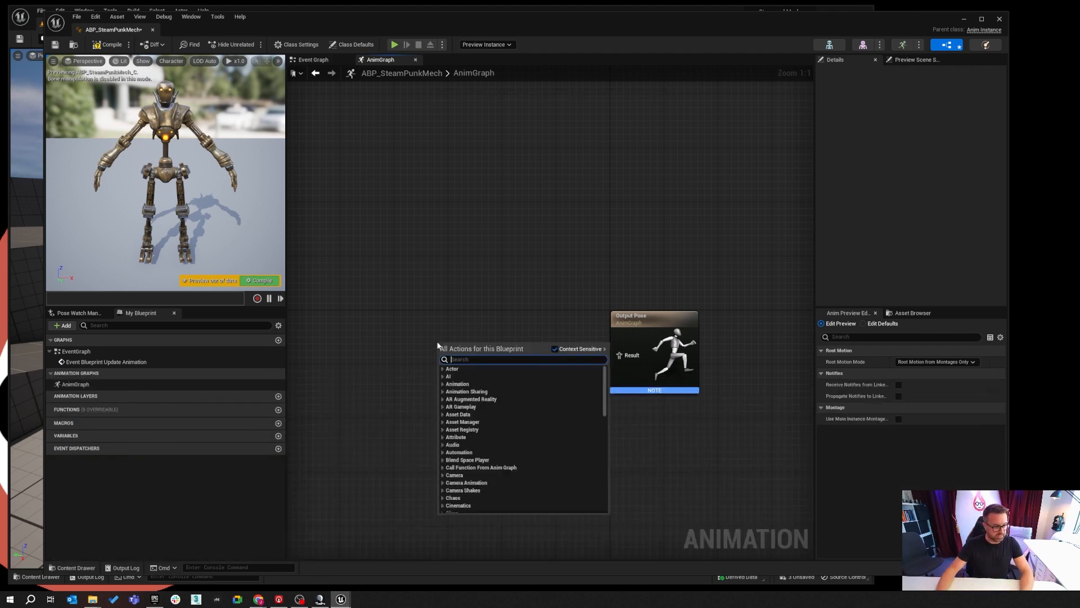
pyautogui.write('retarget')
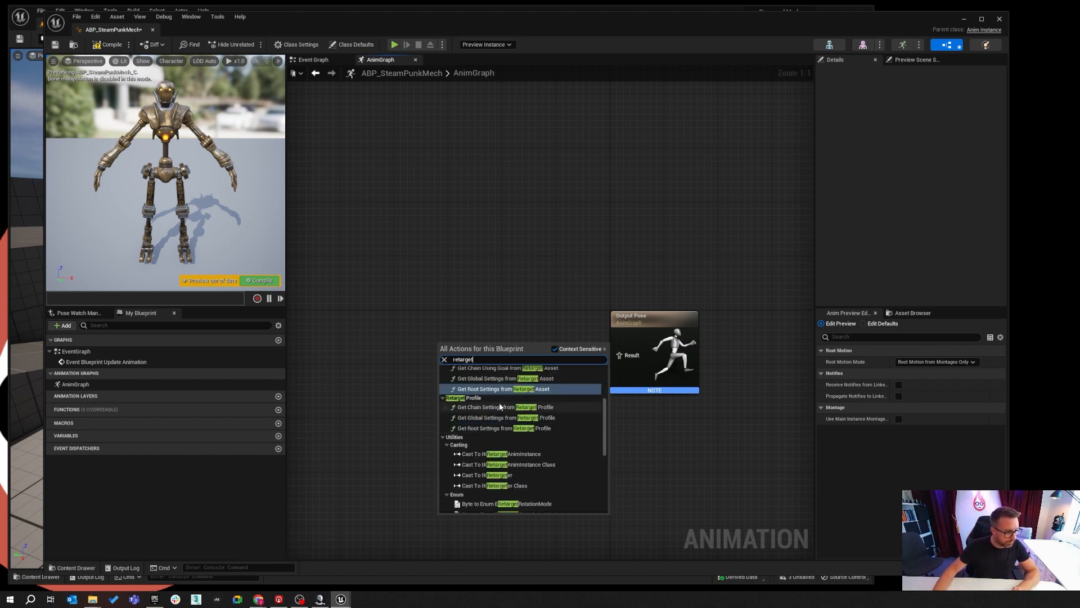
pyautogui.scroll(3, 501, 409)
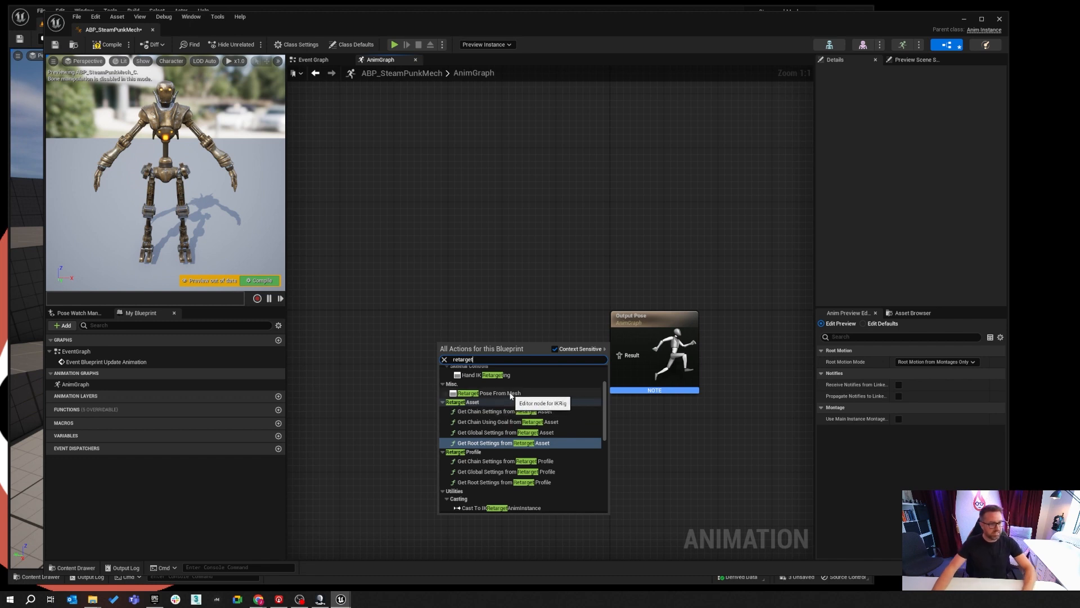
pyautogui.click(489, 392)
pyautogui.moveTo(507, 350); pyautogui.dragTo(619, 355)
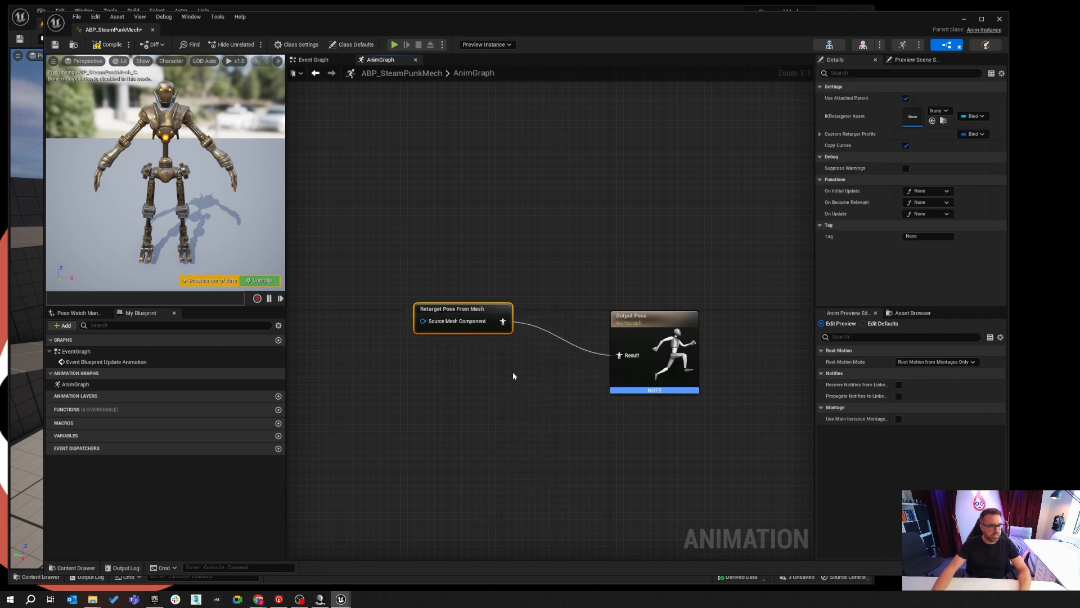
pyautogui.moveTo(485, 309); pyautogui.dragTo(479, 336)
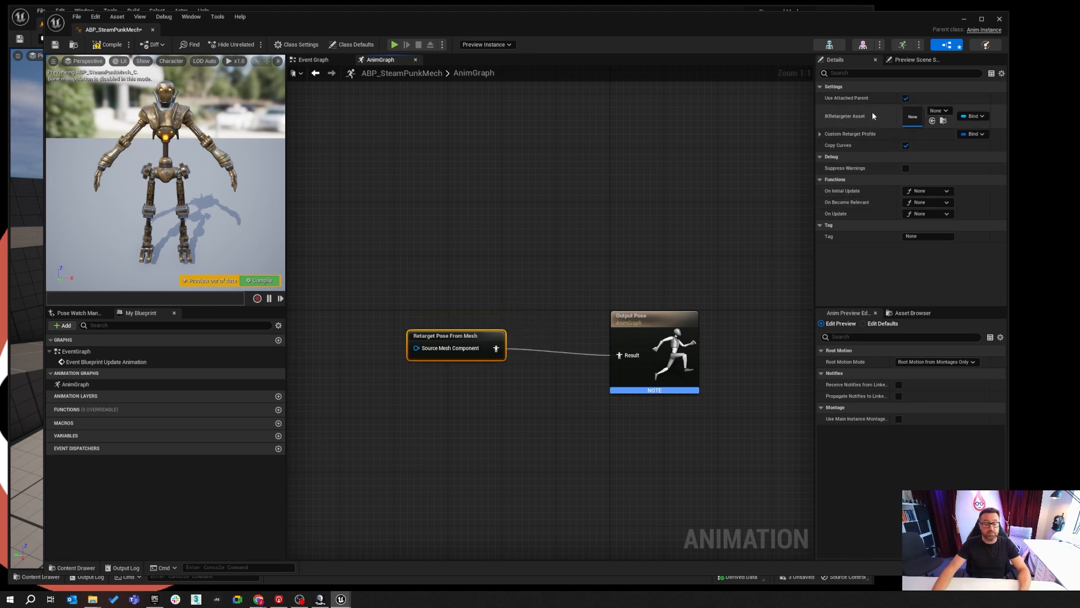
# Assign RTG_UE4-SteamPunkMech as the retarget node's IKRetargeter Asset, and compile, save and close the animation blueprint
pyautogui.click(938, 111)
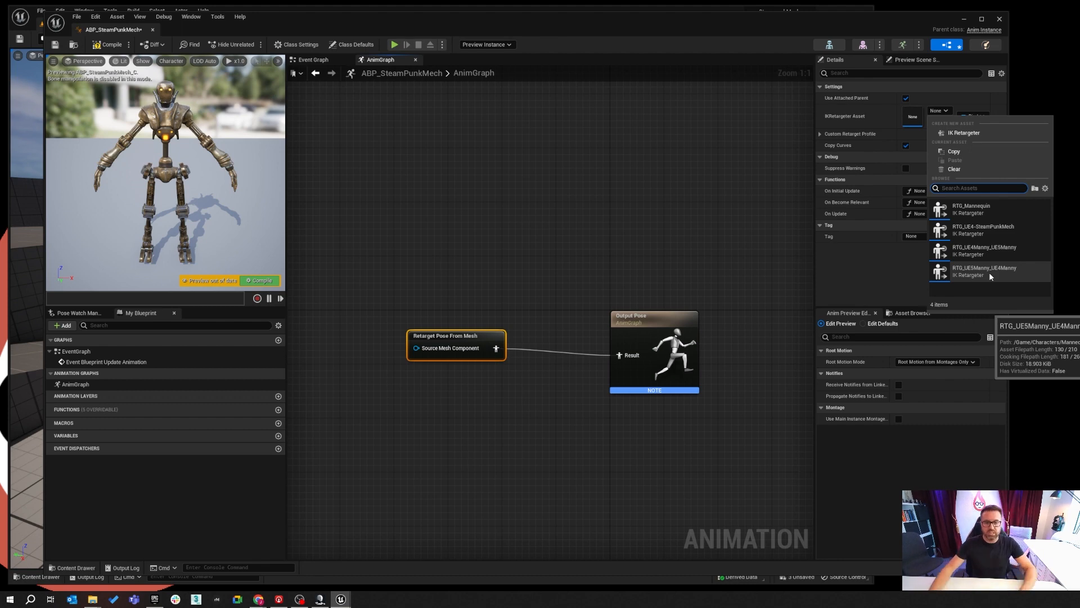
pyautogui.click(995, 228)
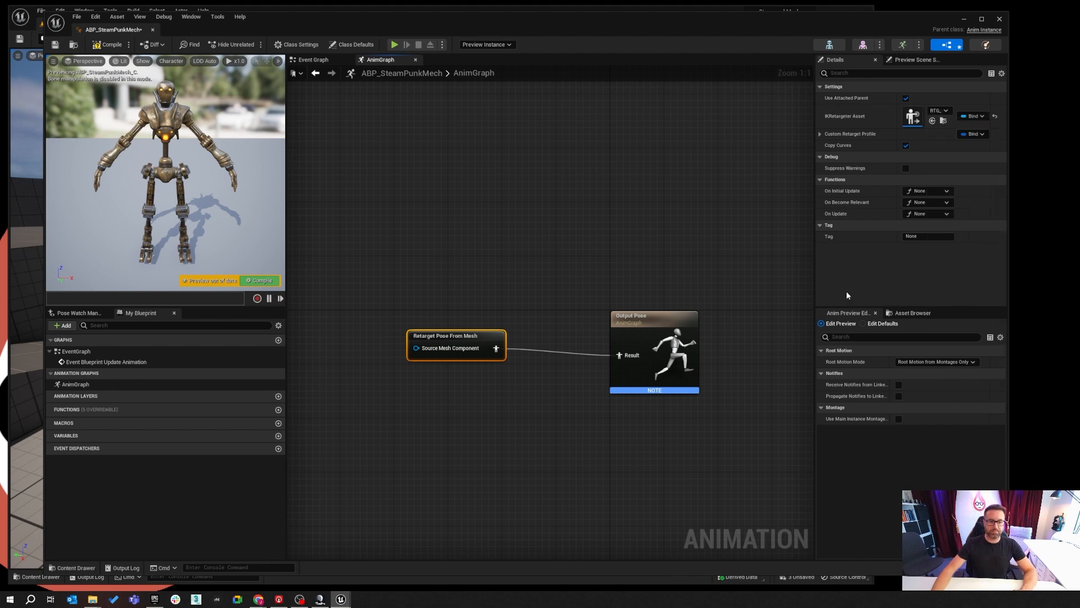
pyautogui.click(259, 280)
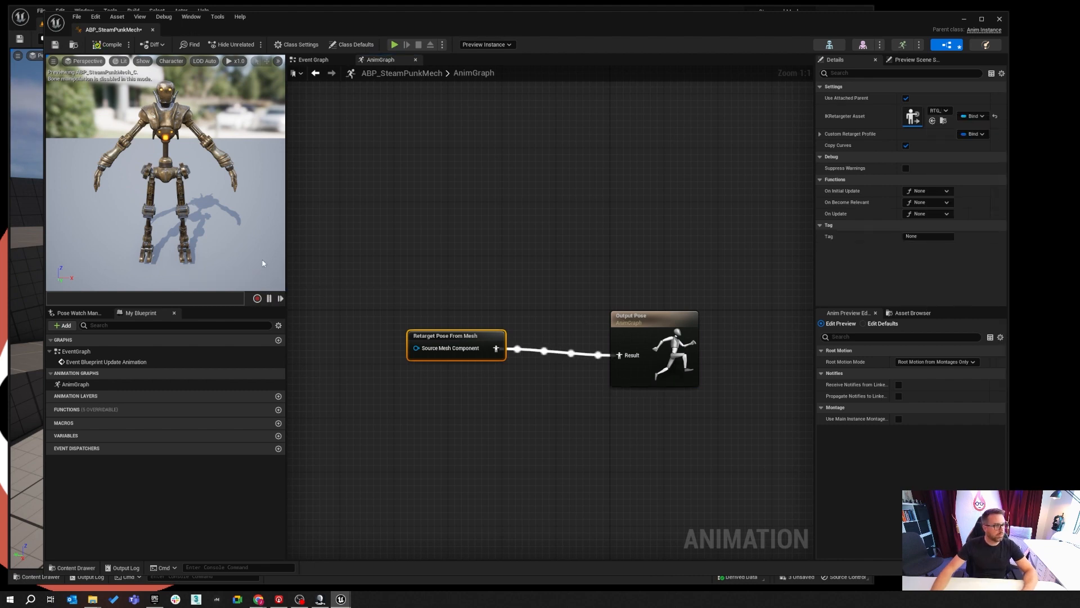
pyautogui.click(55, 45)
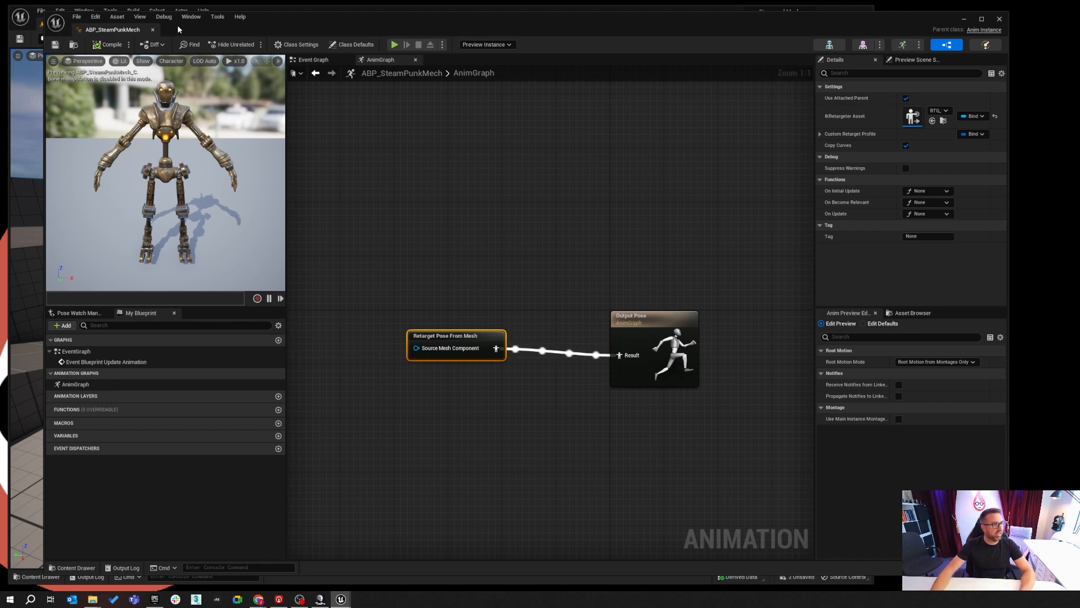
pyautogui.click(153, 30)
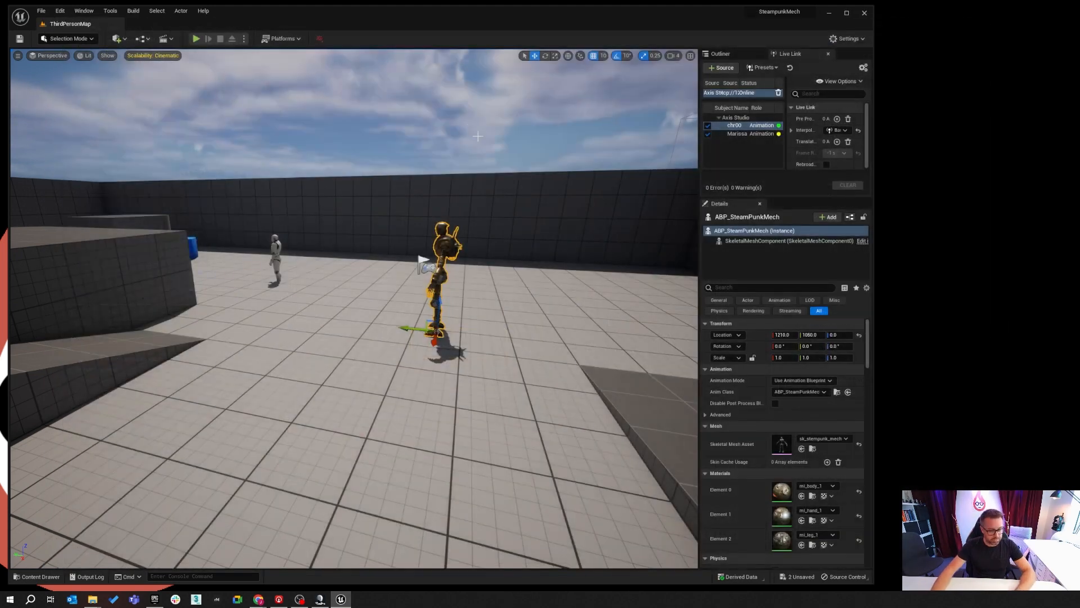
# Play the level to check the mech's motion, stop it, and review the RetargettingAssets workflow diagram in the Miro board
pyautogui.click(196, 40)
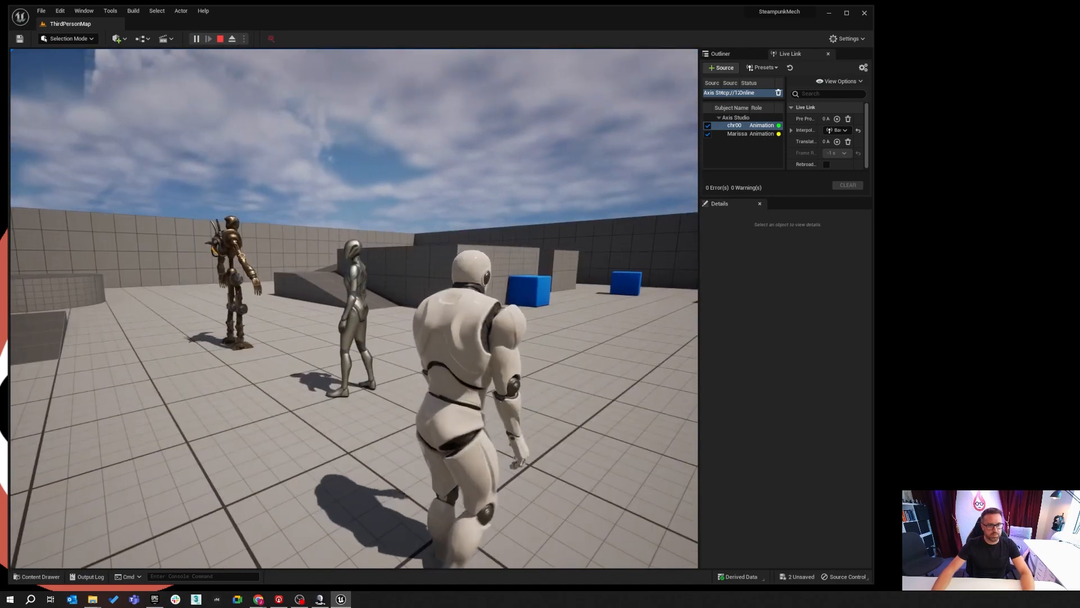
pyautogui.press('Escape')
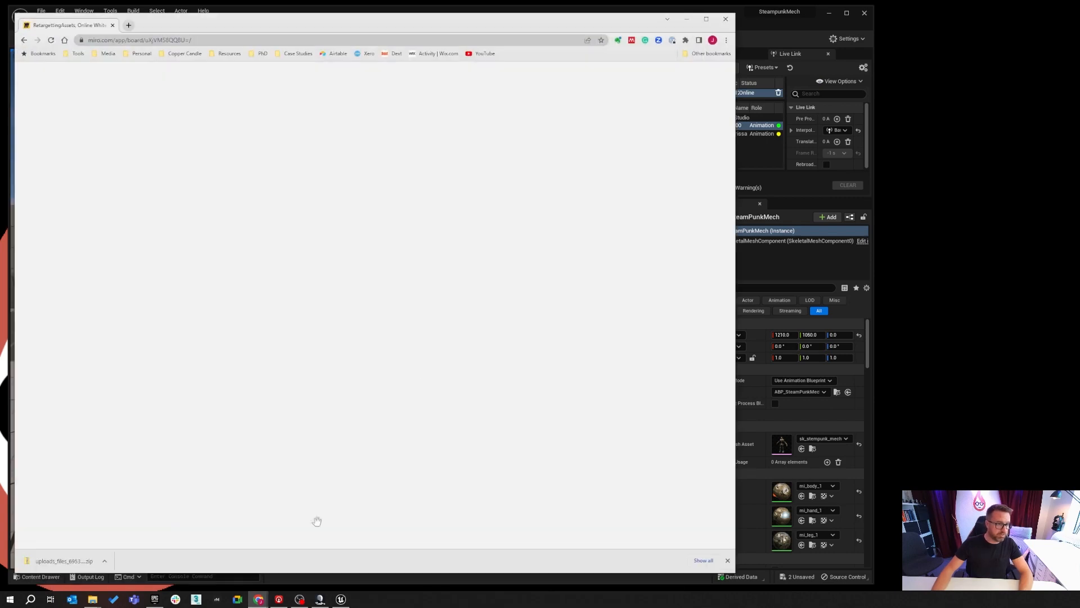
pyautogui.click(259, 599)
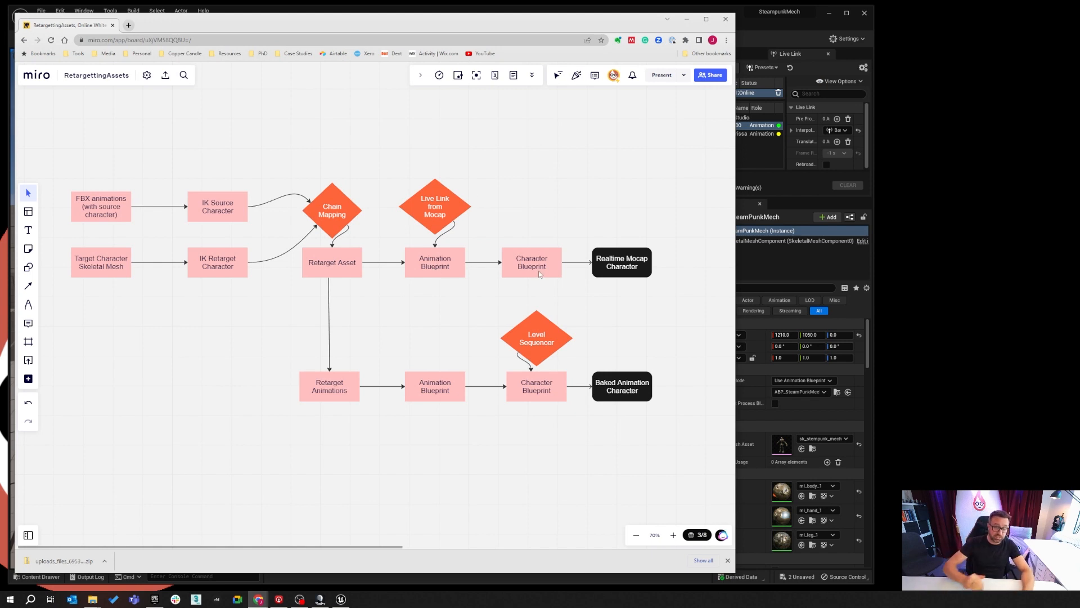
pyautogui.click(686, 20)
# Frame the mech in the level and inspect the separate ABP_UE4 and ABP_SteamPunkMech instances
pyautogui.press('f')
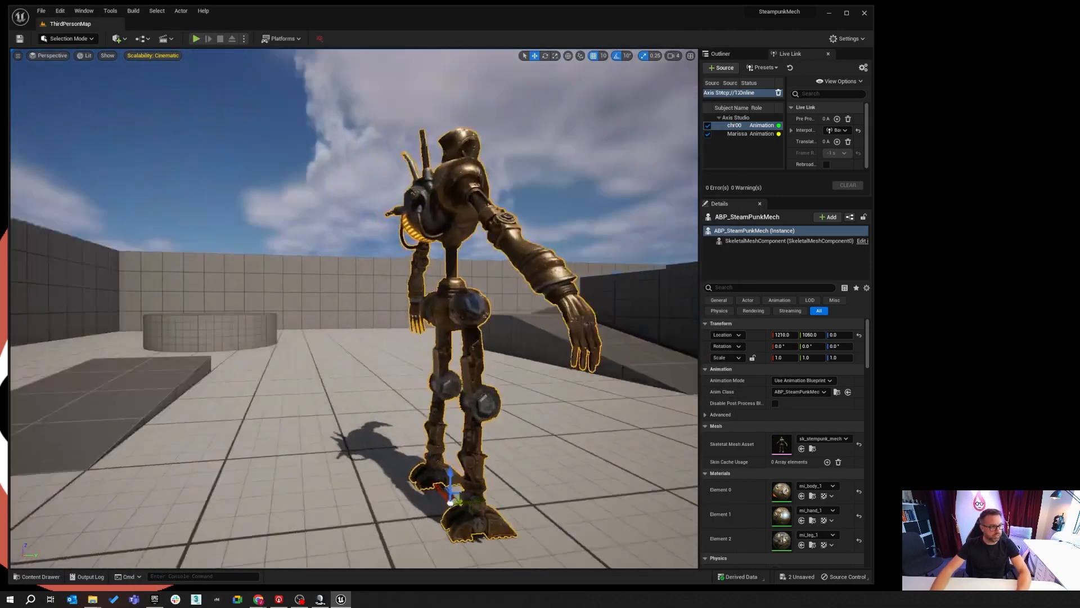
pyautogui.moveTo(405, 304); pyautogui.dragTo(269, 262, button='right')
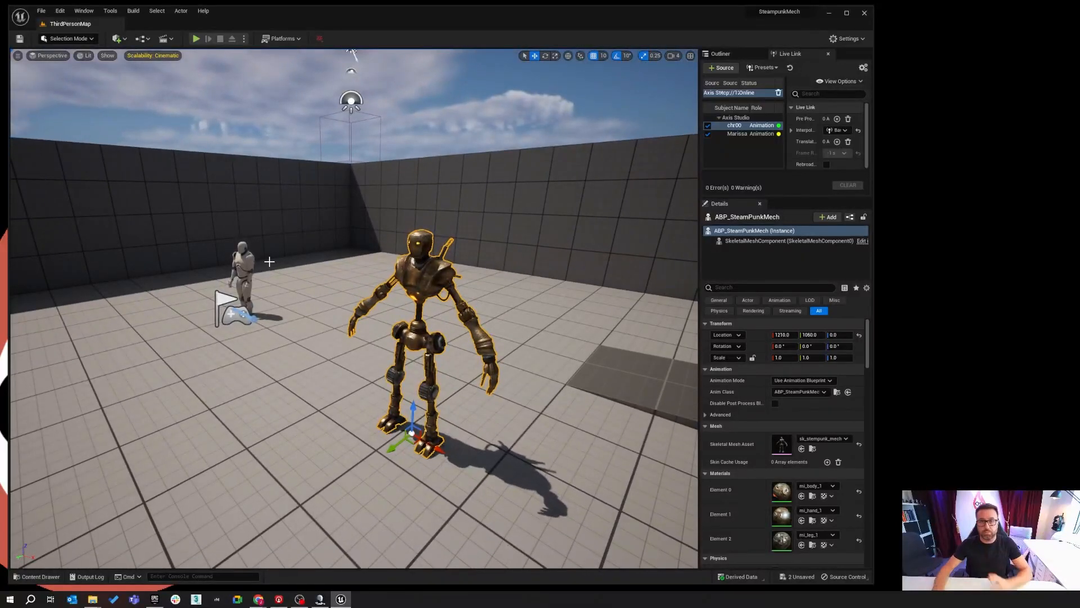
pyautogui.click(244, 263)
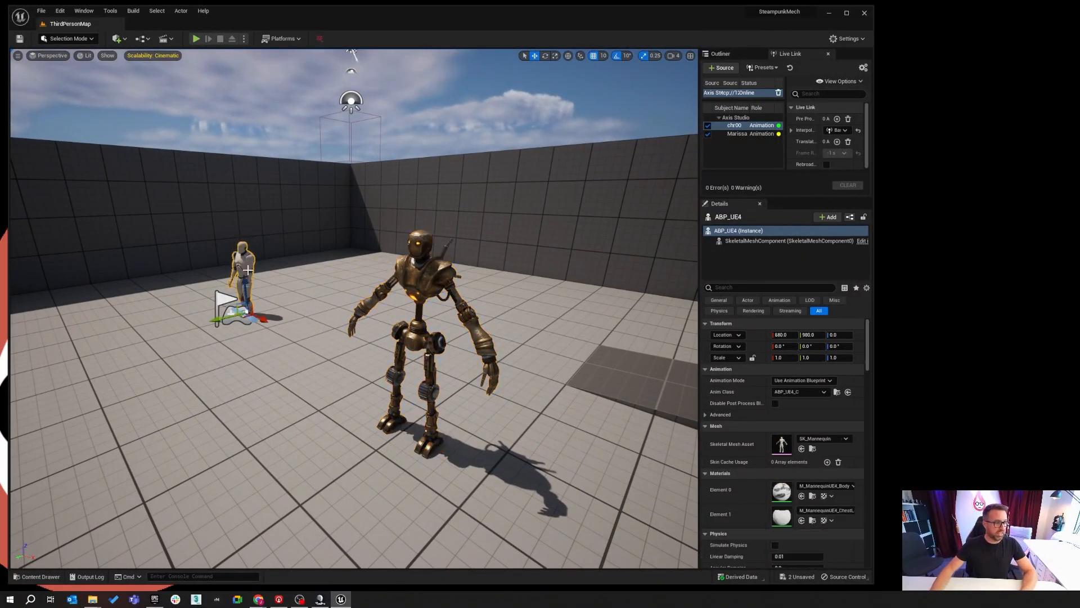
pyautogui.click(413, 278)
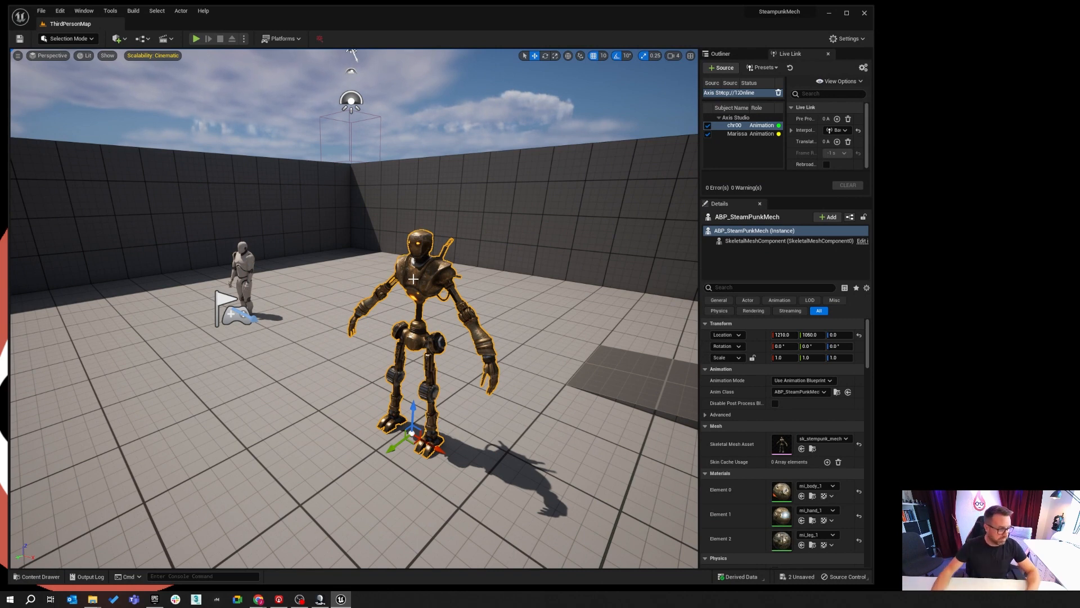
# Create an Actor Blueprint Class named BP_Character in the Retargetting folder
pyautogui.click(39, 577)
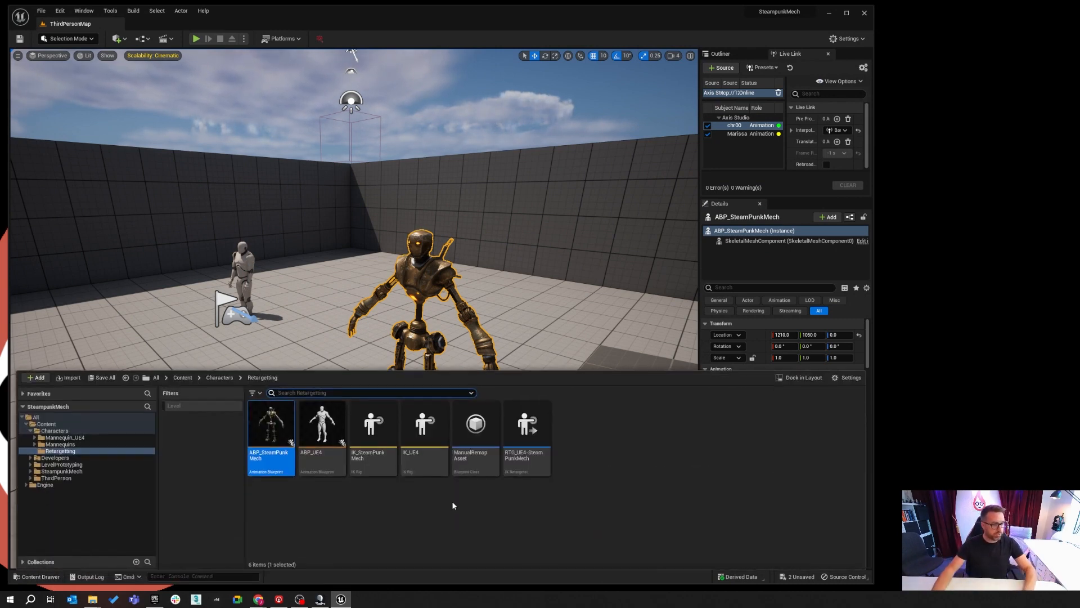
pyautogui.click(644, 514)
pyautogui.rightClick(599, 441)
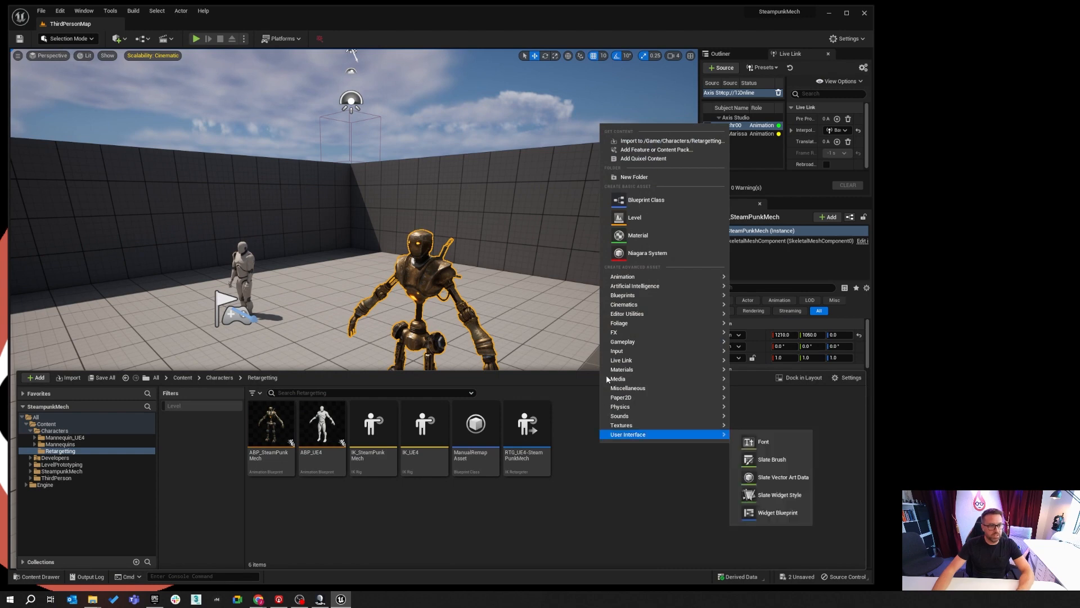
pyautogui.click(646, 200)
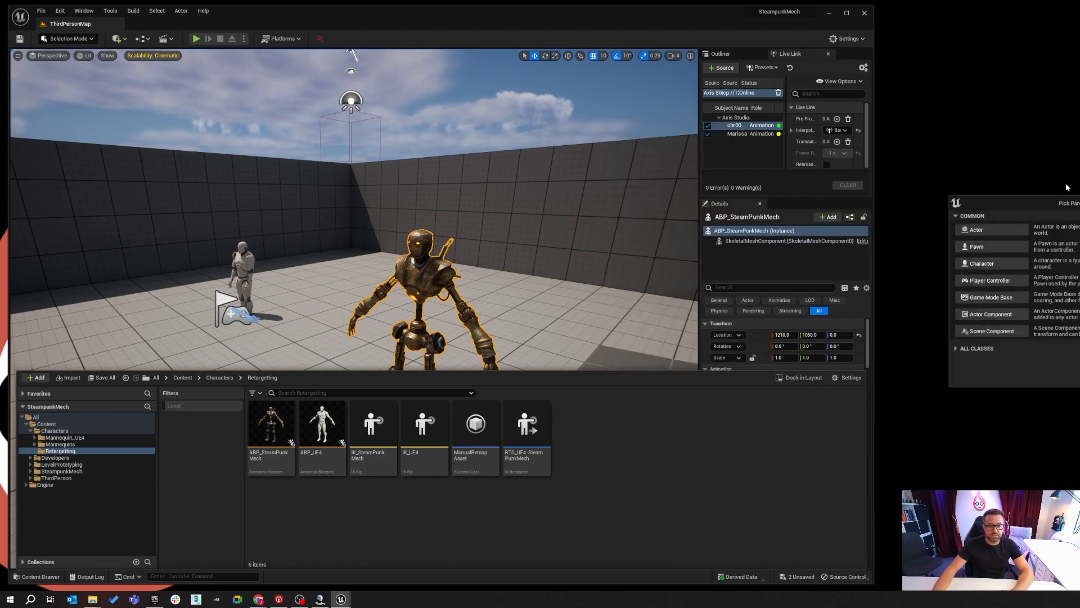
pyautogui.click(588, 245)
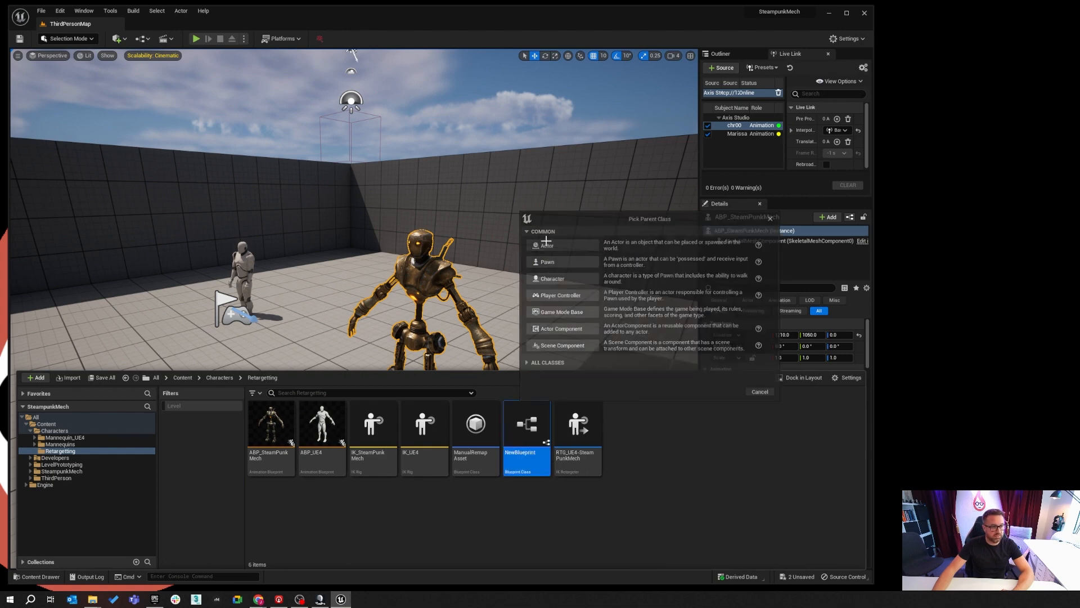
pyautogui.write('B')
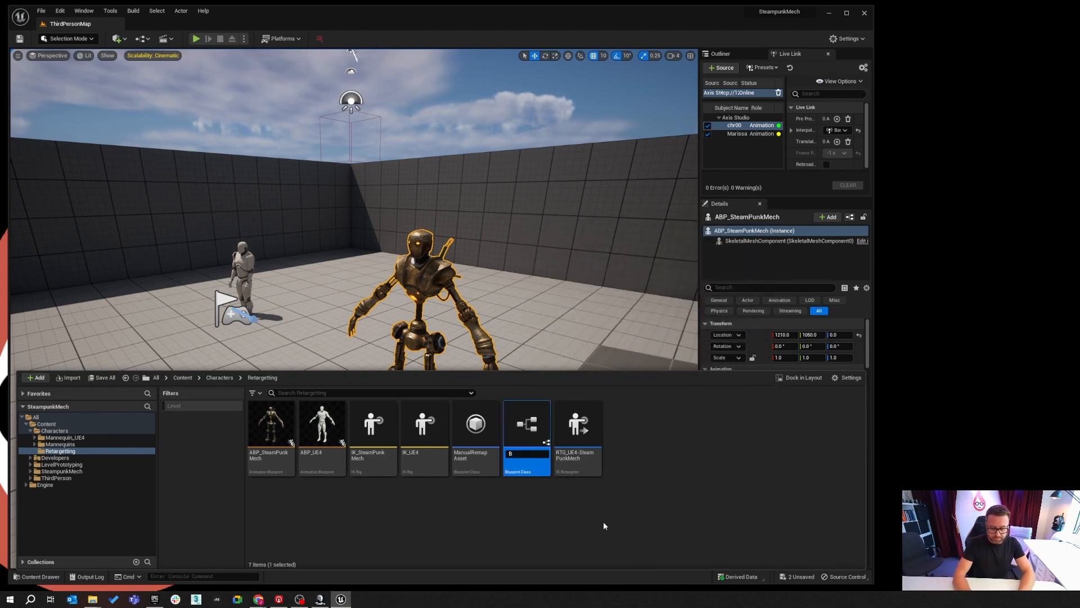
pyautogui.write('P_Character')
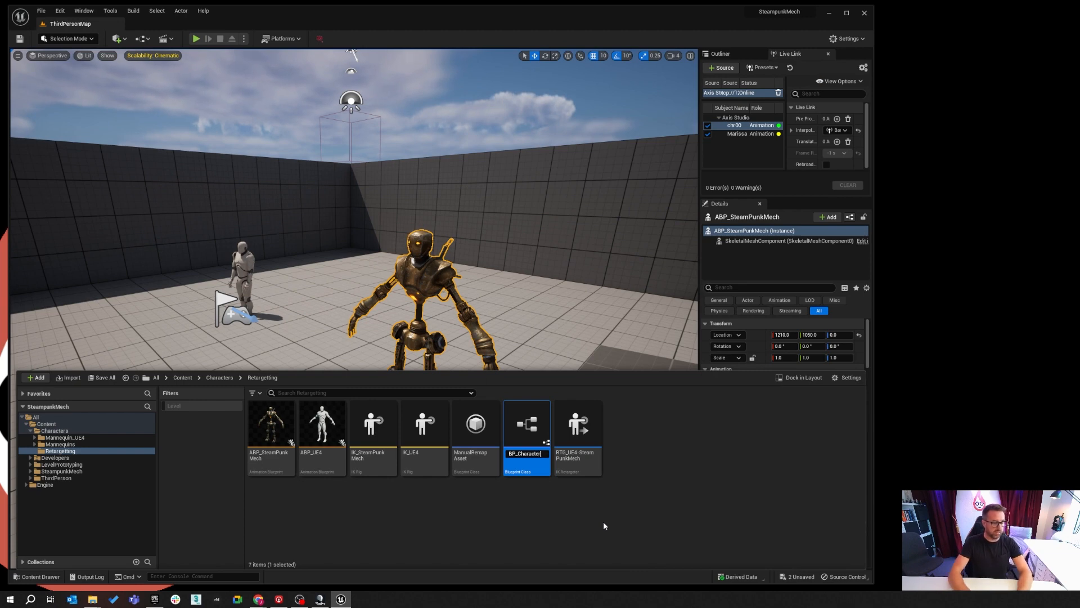
pyautogui.press('Return')
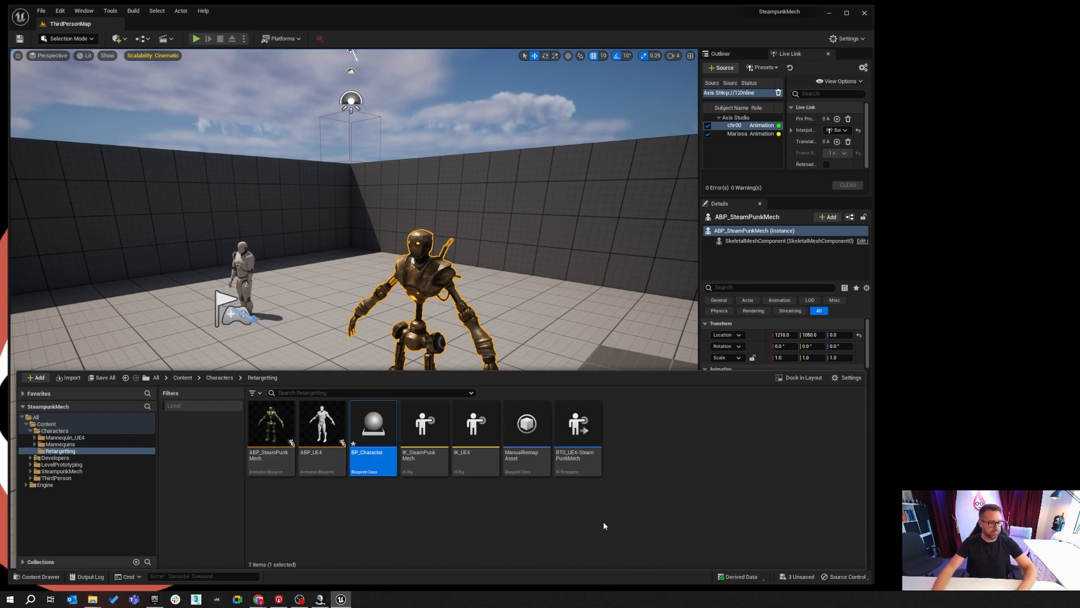
# Open BP_Character and add a Skeletal Mesh component named UE4_Mesh under the default scene root
pyautogui.doubleClick(371, 428)
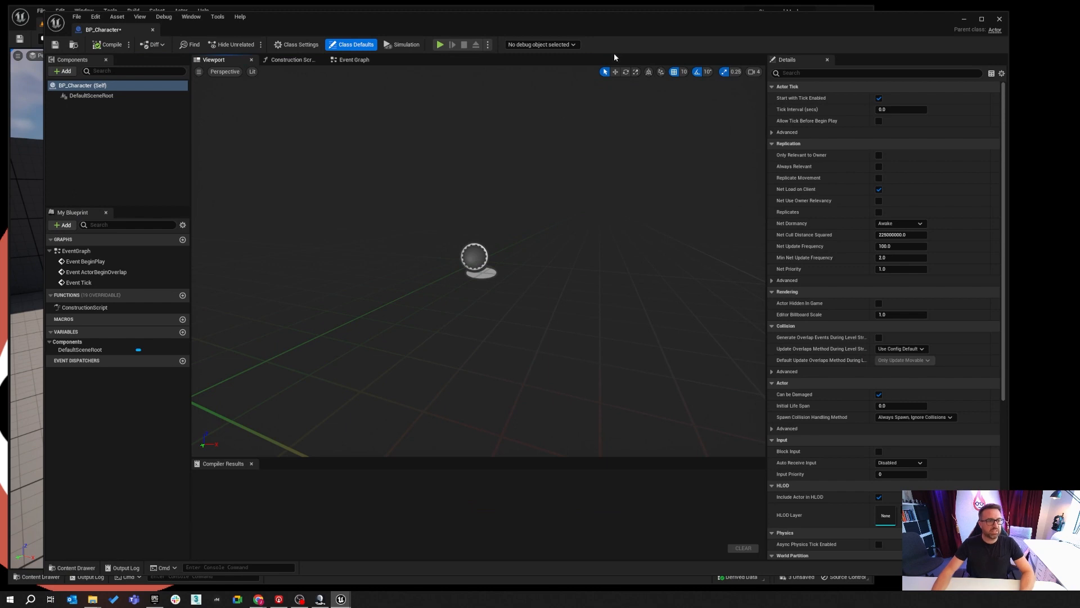
pyautogui.moveTo(621, 24); pyautogui.dragTo(599, 32)
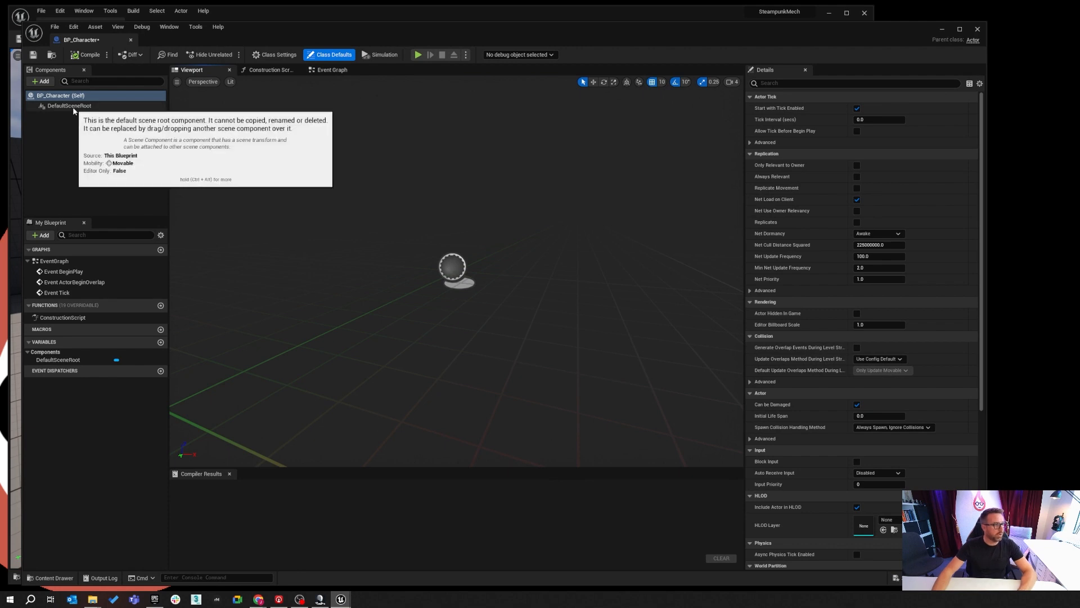
pyautogui.click(43, 81)
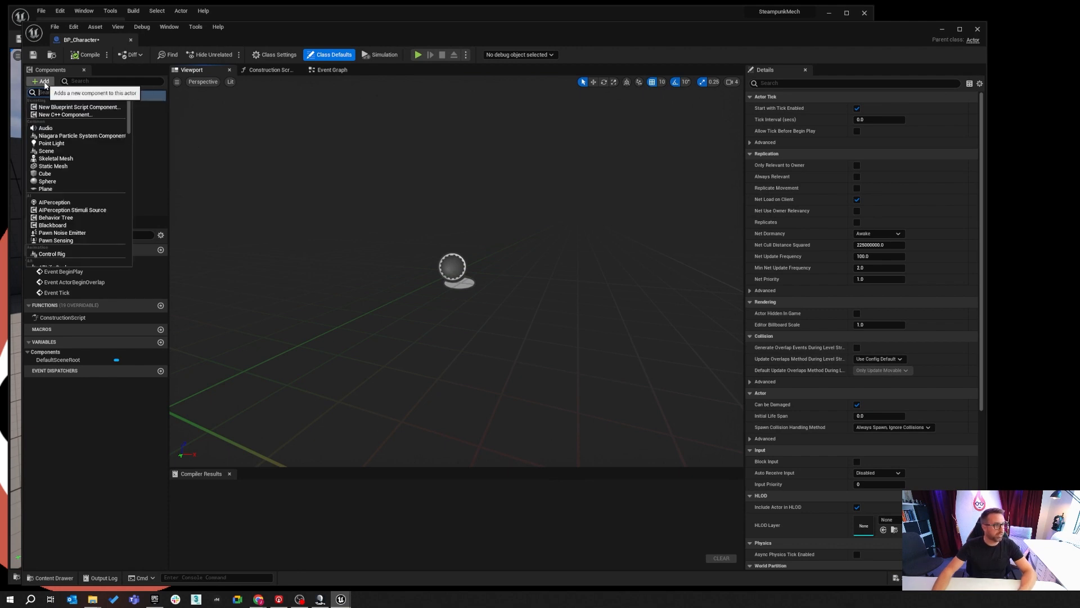
pyautogui.click(56, 158)
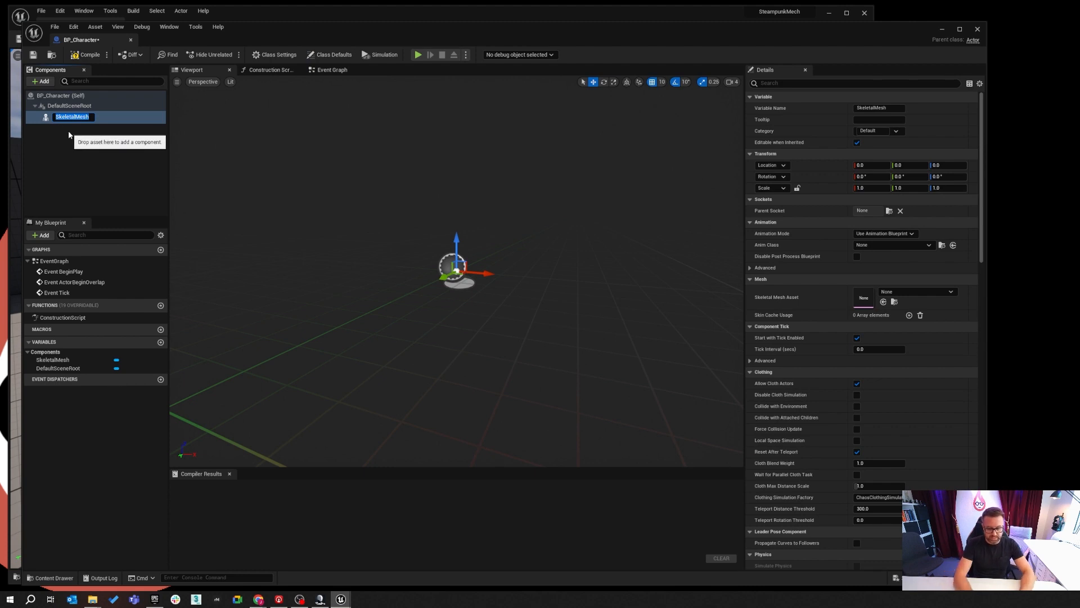
pyautogui.write('UE4_Mesh')
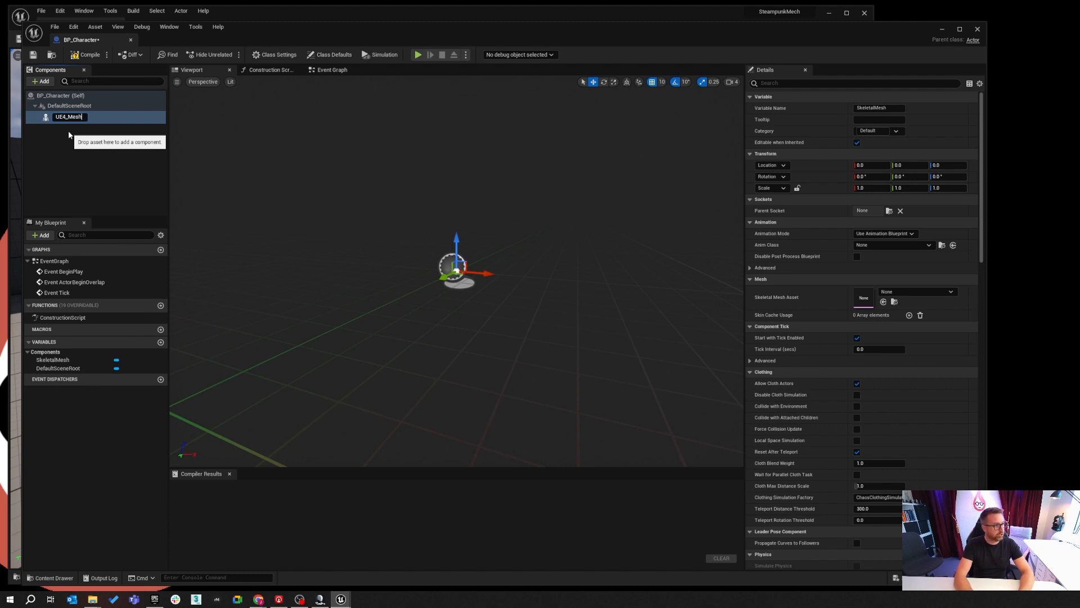
pyautogui.press('Return')
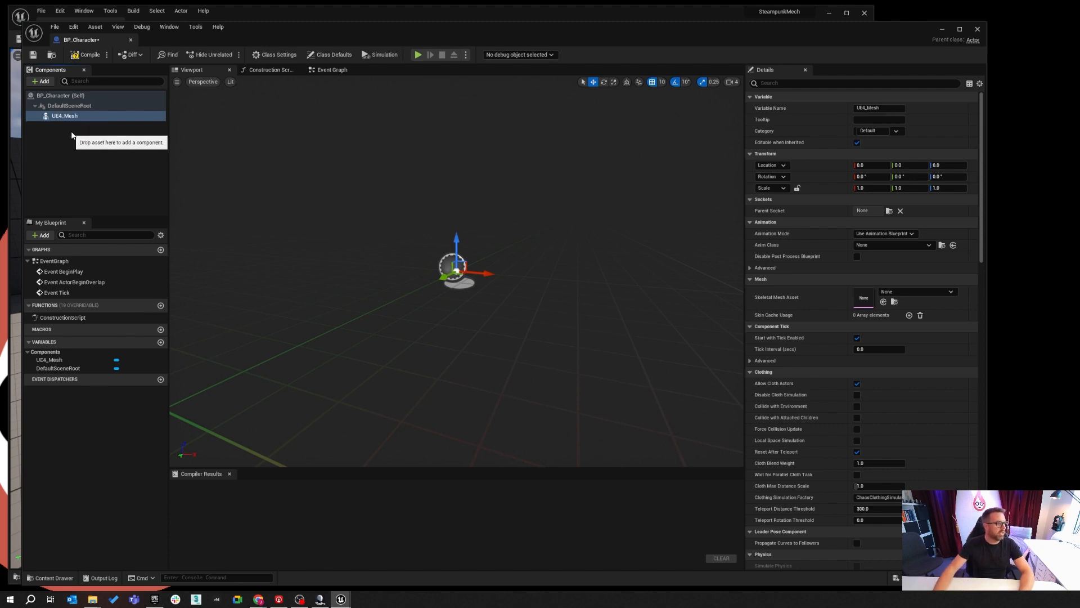
# Add a second Skeletal Mesh component named SteamPunk_Mesh as a child of UE4_Mesh
pyautogui.click(41, 81)
pyautogui.click(52, 159)
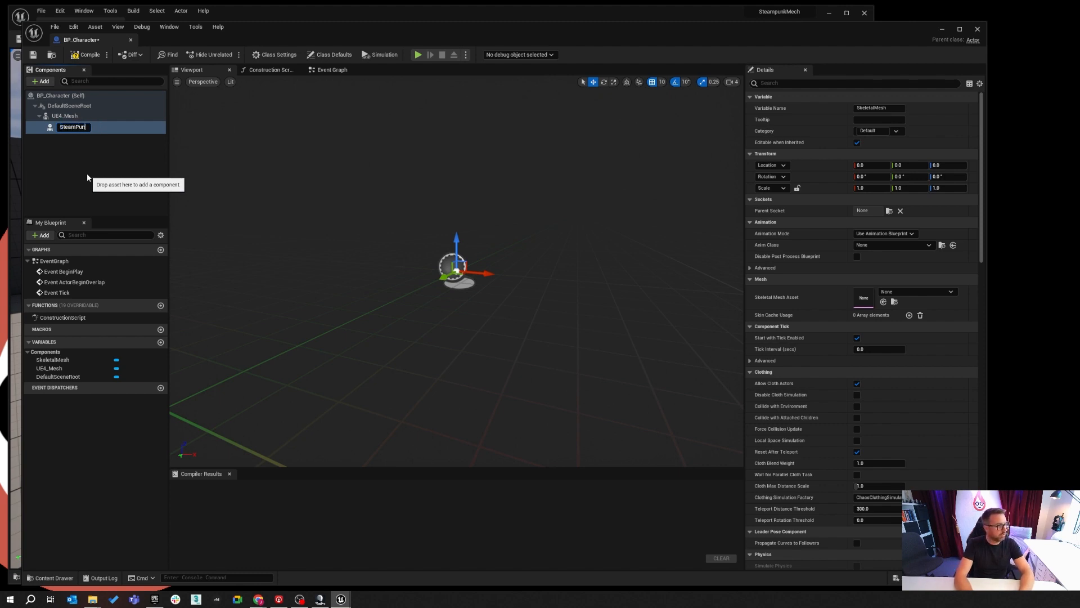
pyautogui.write('SteamPunk_Mesh')
pyautogui.press('Return')
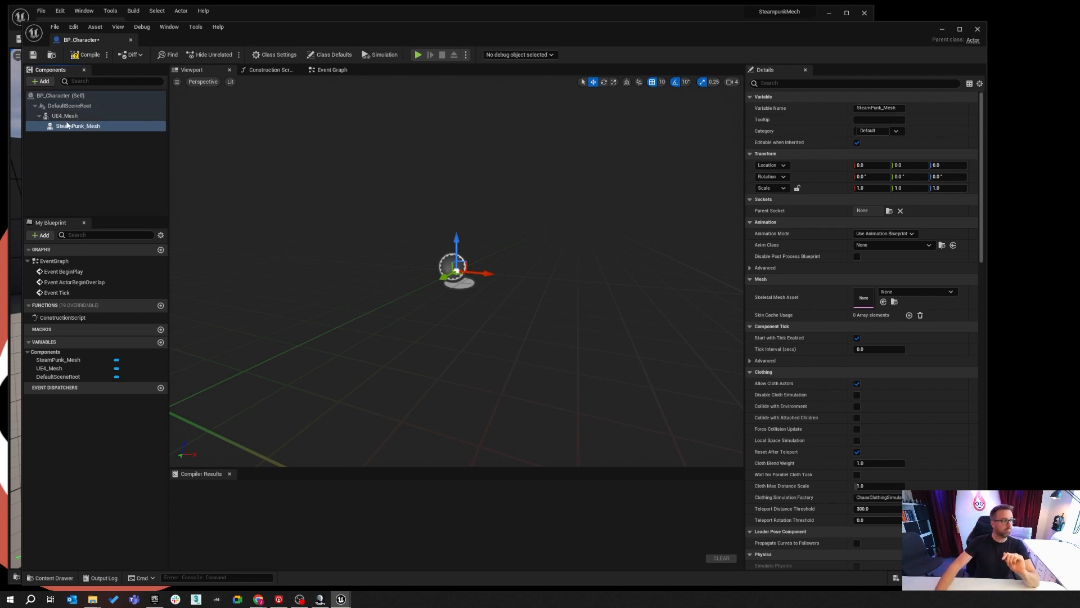
pyautogui.click(68, 115)
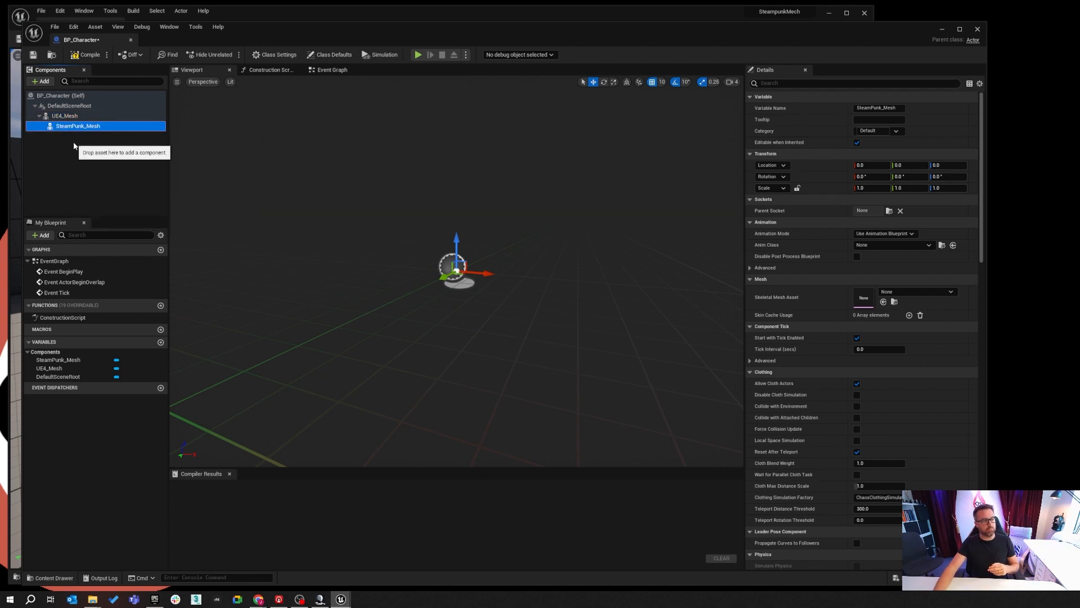
pyautogui.click(75, 139)
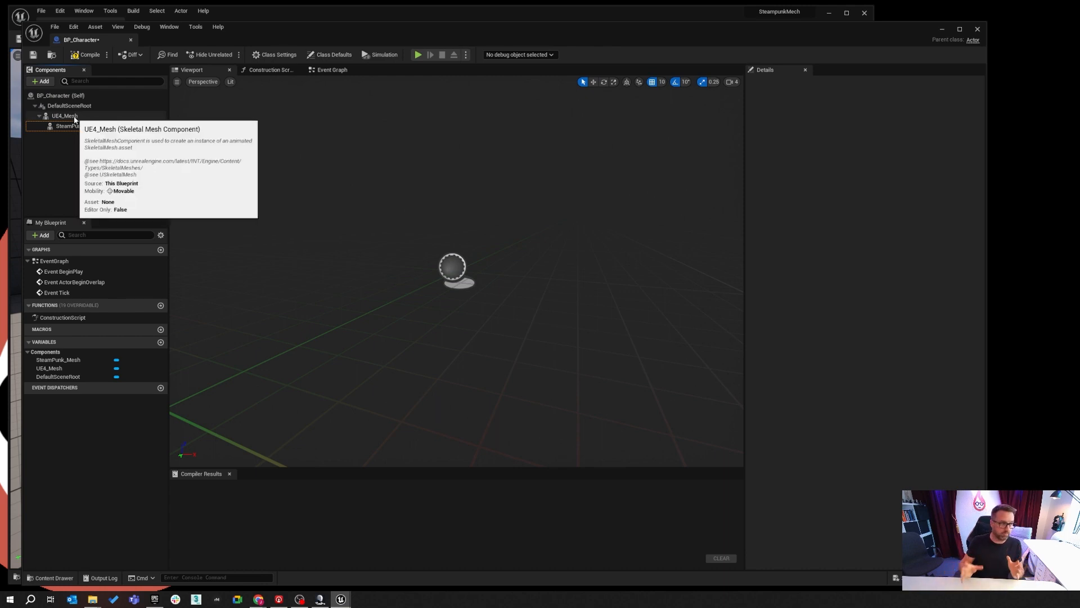
# Assign SK_Mannequin as the Skeletal Mesh Asset of the UE4_Mesh component
pyautogui.click(75, 117)
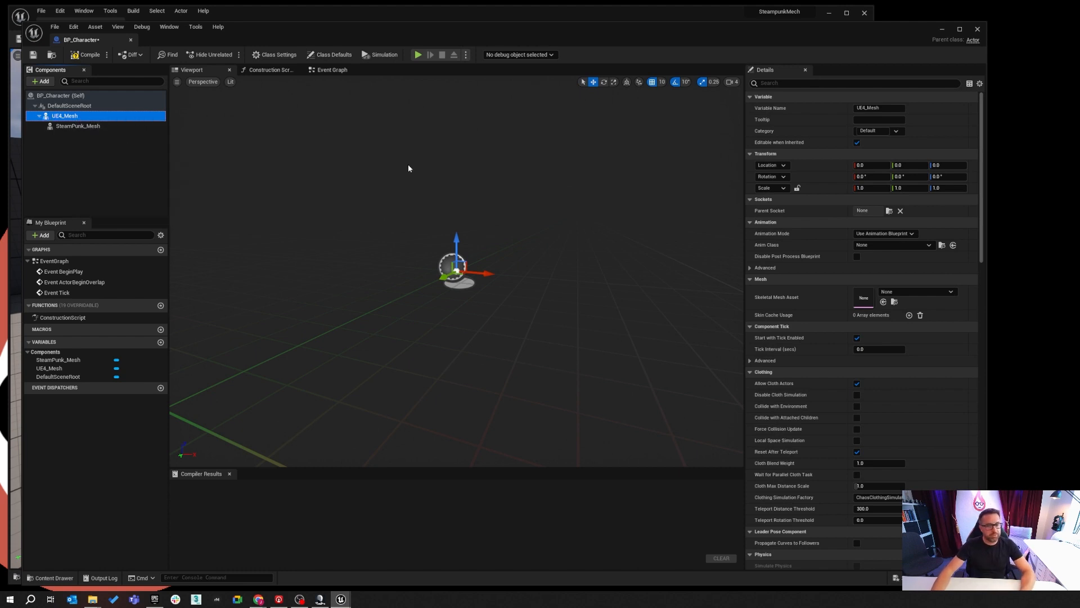
pyautogui.click(914, 292)
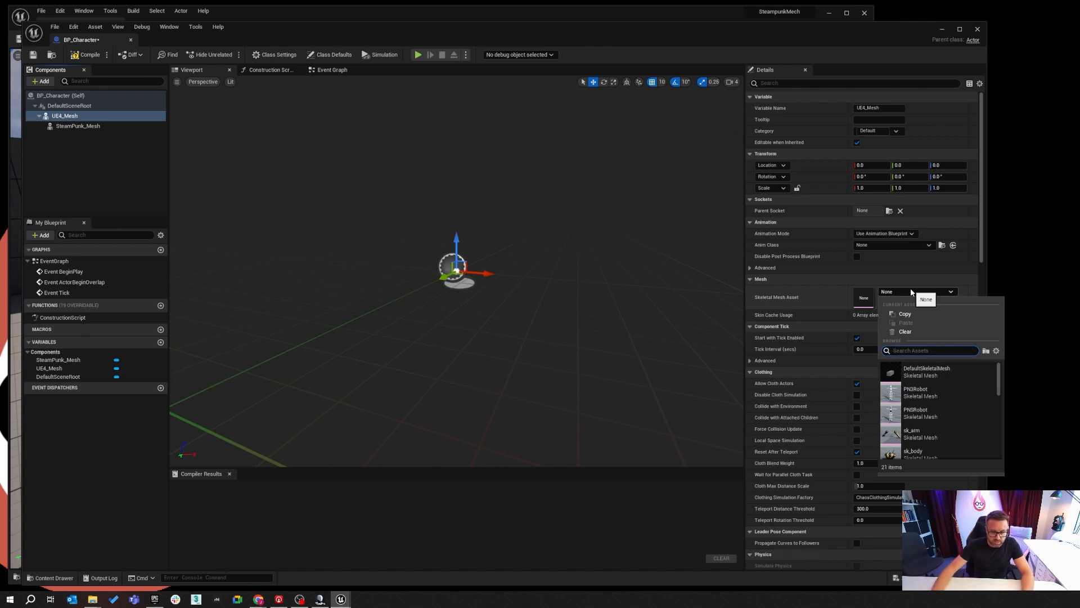
pyautogui.moveTo(999, 376); pyautogui.dragTo(991, 422)
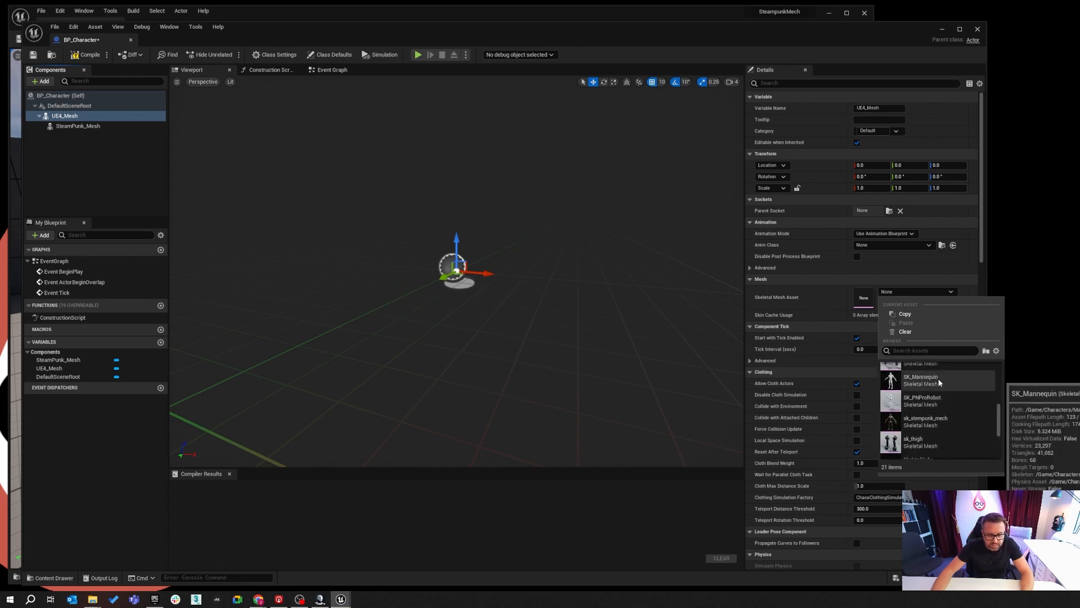
pyautogui.click(935, 381)
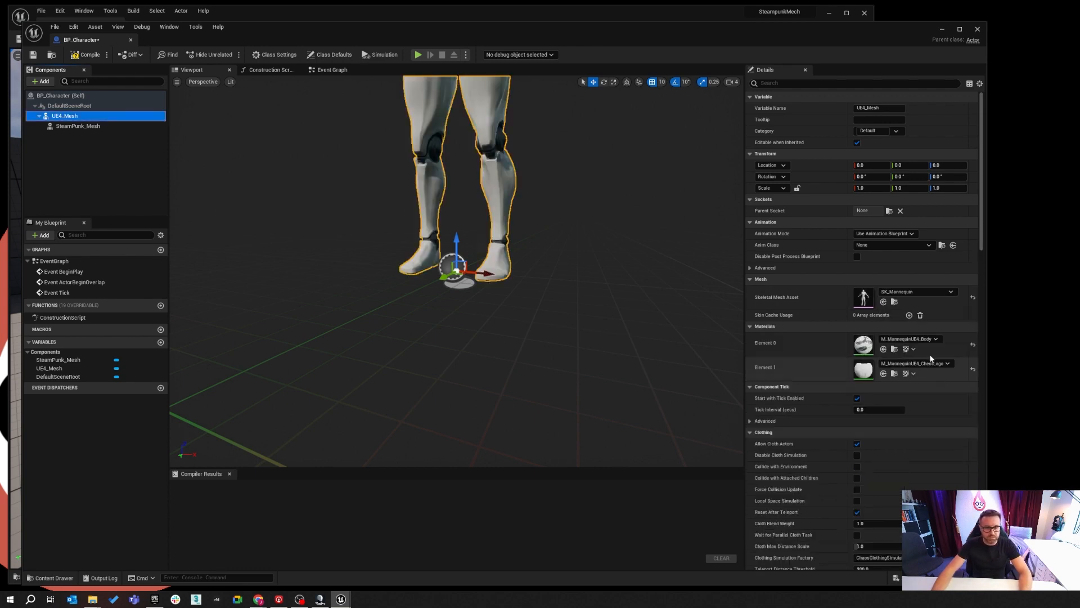
pyautogui.moveTo(653, 282); pyautogui.dragTo(624, 278, button='right')
pyautogui.scroll(-3, 467, 270)
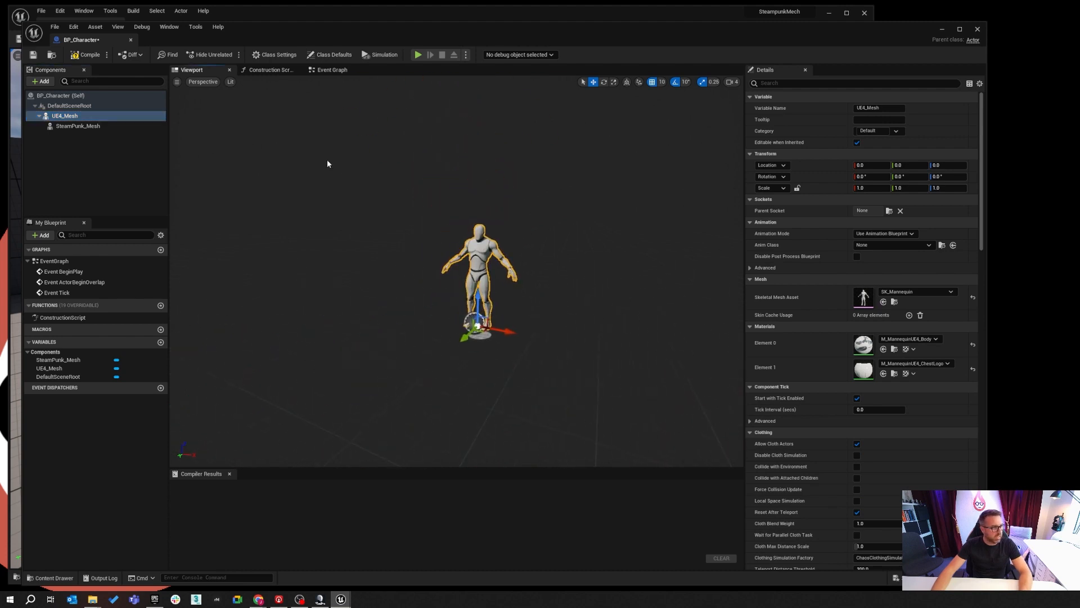
# Assign sk_stempunk_mech as the Skeletal Mesh Asset of the SteamPunk_Mesh component
pyautogui.click(84, 126)
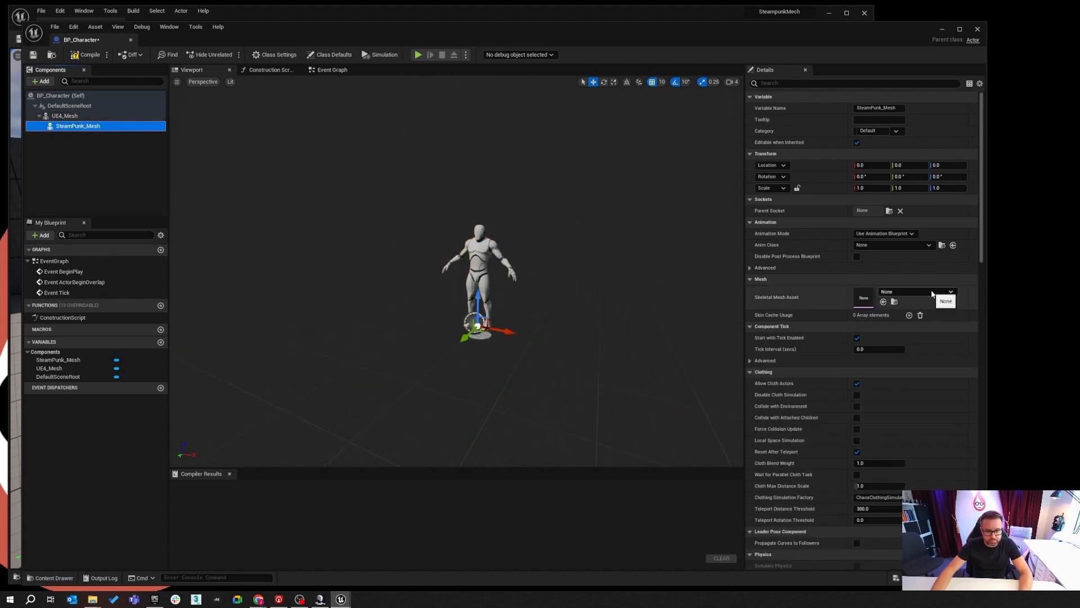
pyautogui.click(939, 292)
pyautogui.scroll(-4, 924, 389)
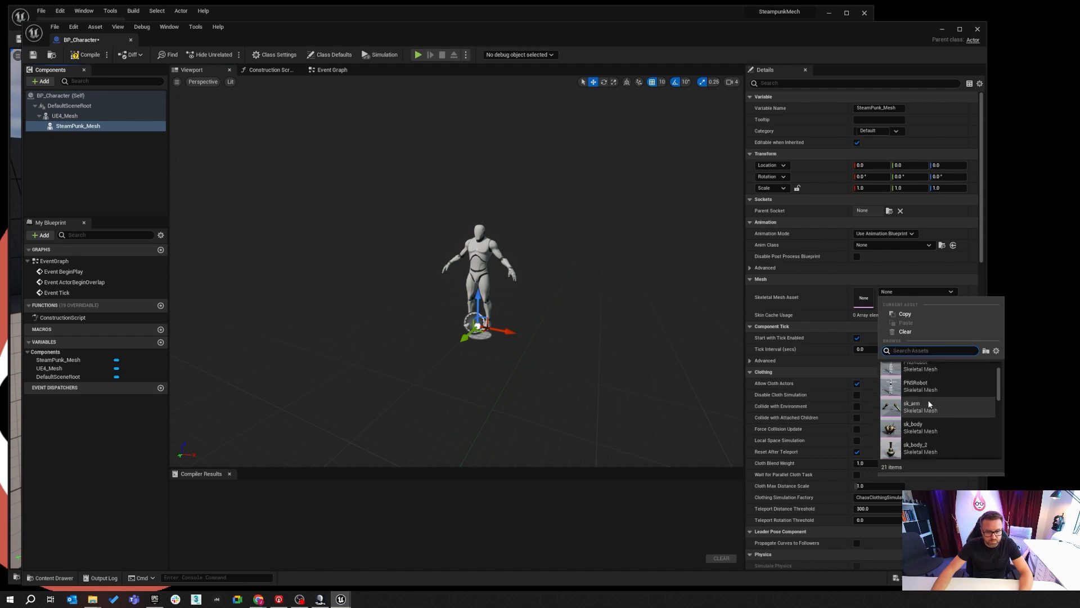
pyautogui.scroll(-4, 930, 416)
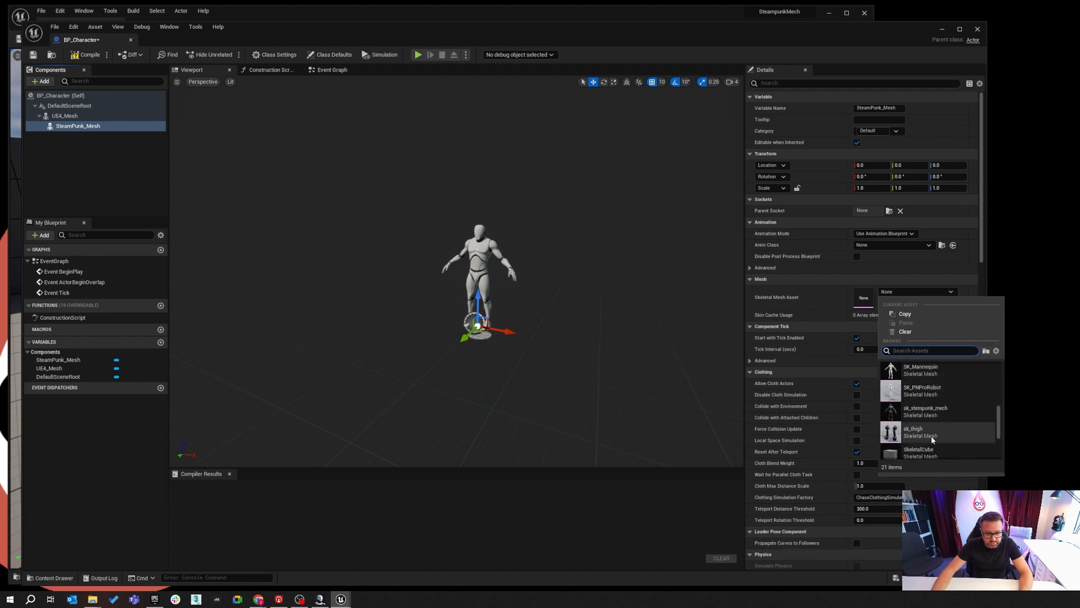
pyautogui.click(933, 413)
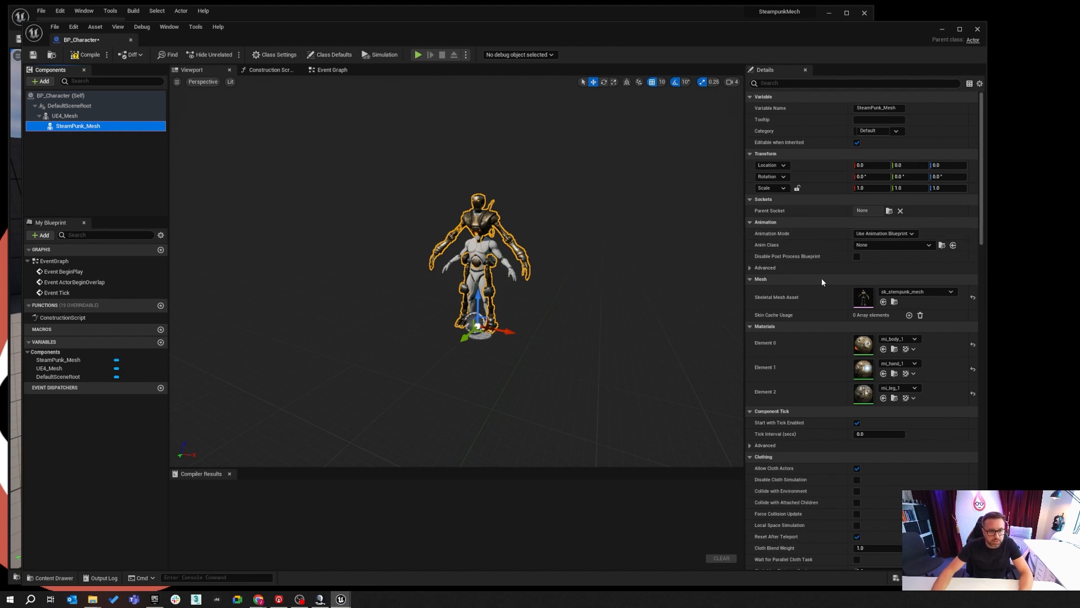
# Move the SteamPunk_Mesh component along X to a location of 170, beside the mannequin
pyautogui.click(94, 158)
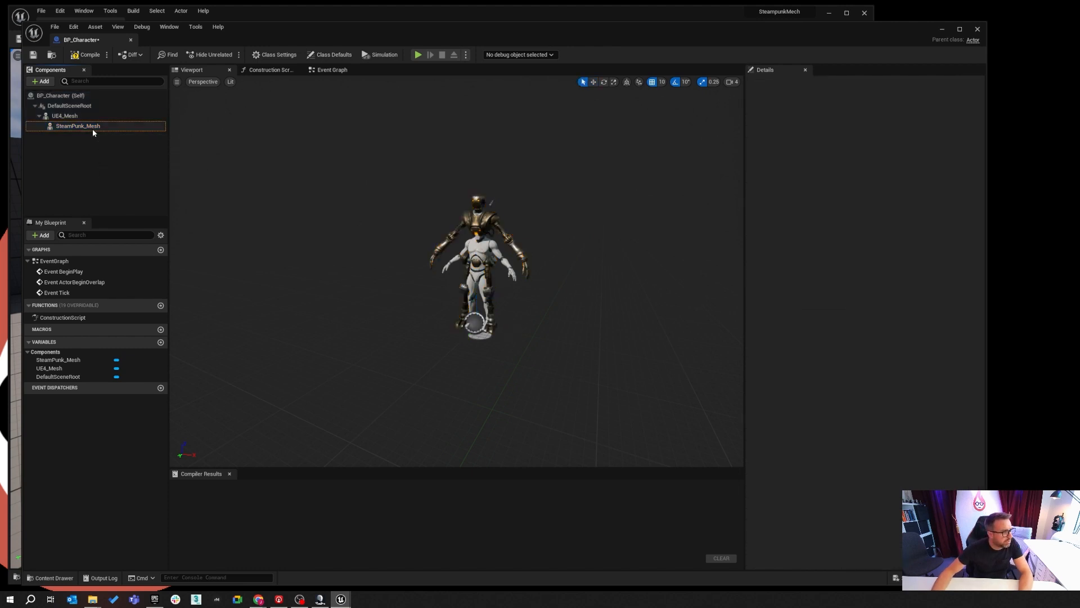
pyautogui.click(92, 129)
pyautogui.moveTo(513, 332); pyautogui.dragTo(619, 349)
pyautogui.moveTo(553, 367); pyautogui.dragTo(559, 366)
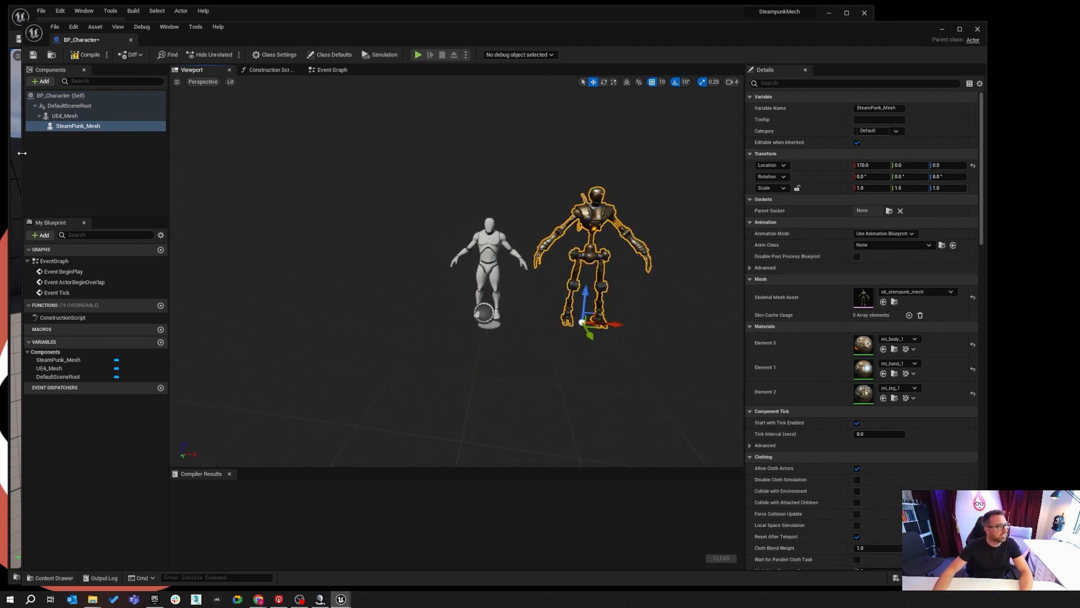
# Set the SteamPunk_Mesh component's Anim Class to ABP_SteamPunkMech and compile BP_Character
pyautogui.click(64, 116)
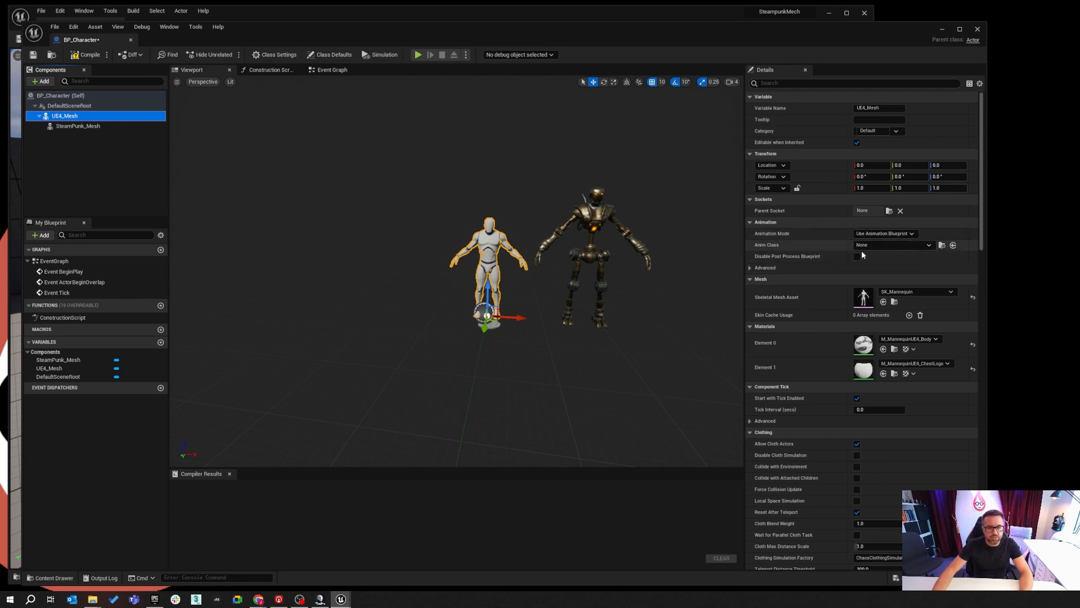
pyautogui.click(82, 126)
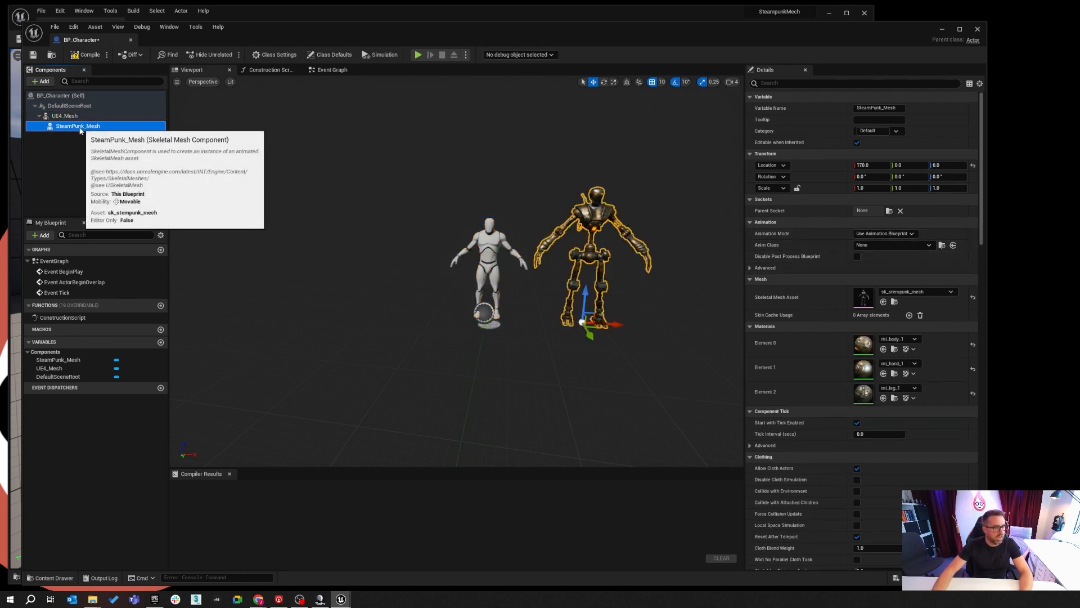
pyautogui.click(922, 245)
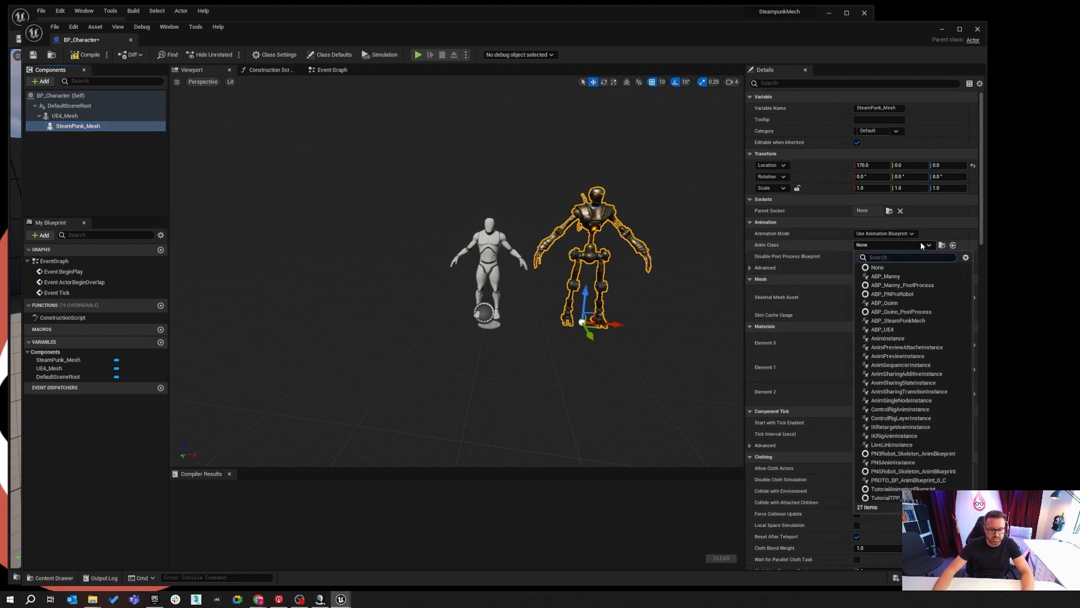
pyautogui.write('abp')
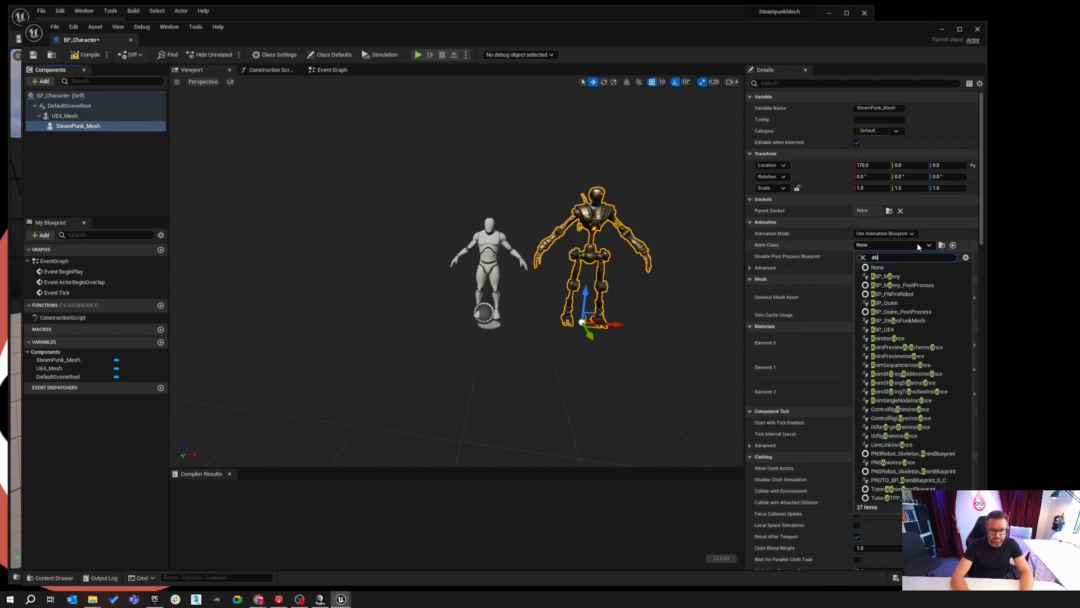
pyautogui.click(927, 321)
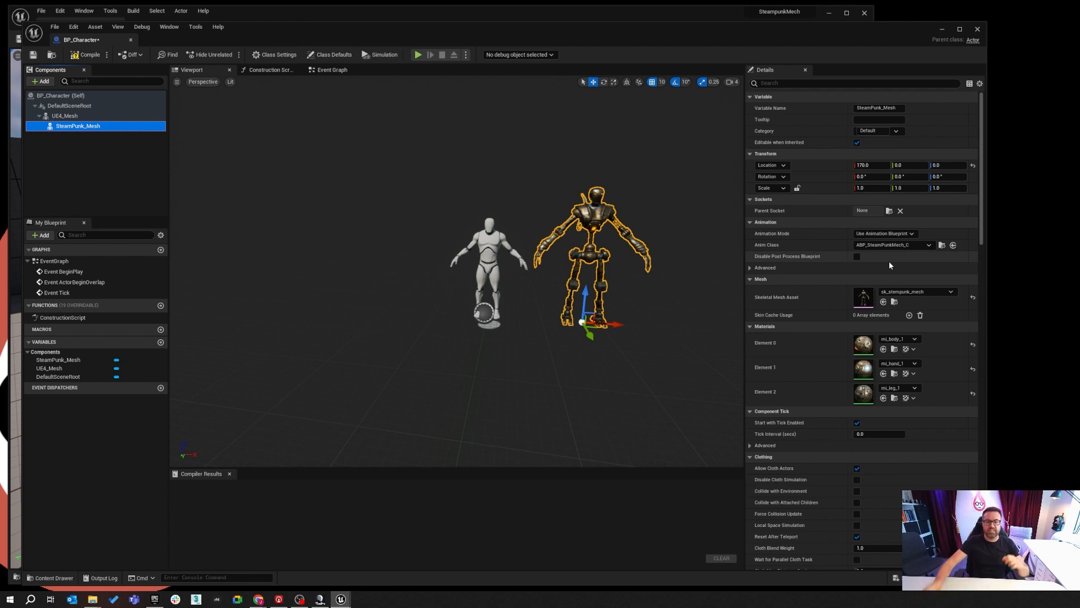
pyautogui.click(85, 55)
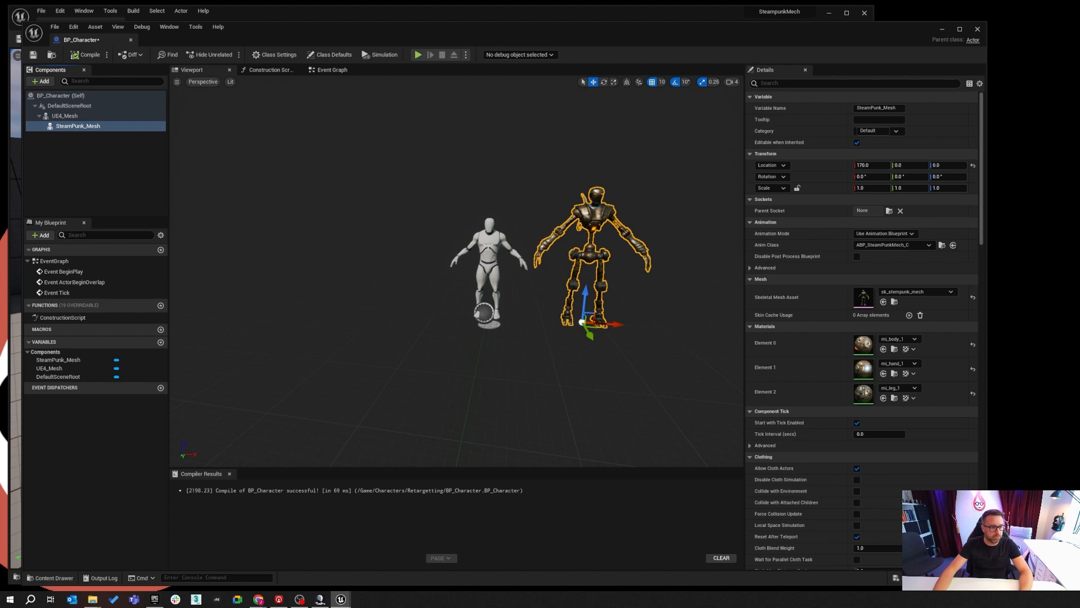
# Switch the UE4_Mesh component's Animation Mode to Use Animation Asset and set Jog_Fwd as its Anim to Play
pyautogui.click(78, 116)
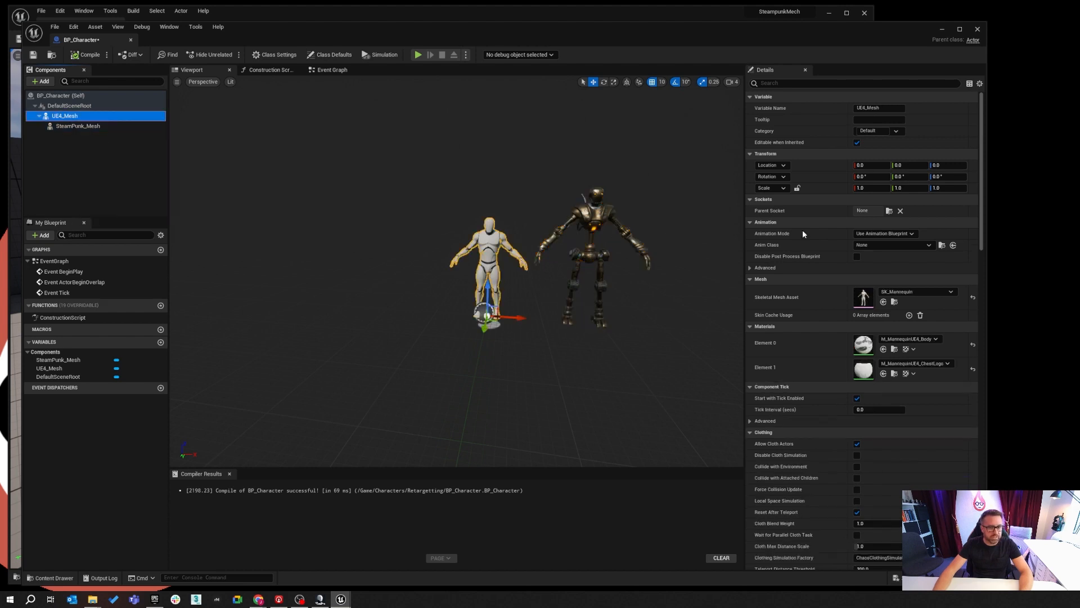
pyautogui.click(883, 234)
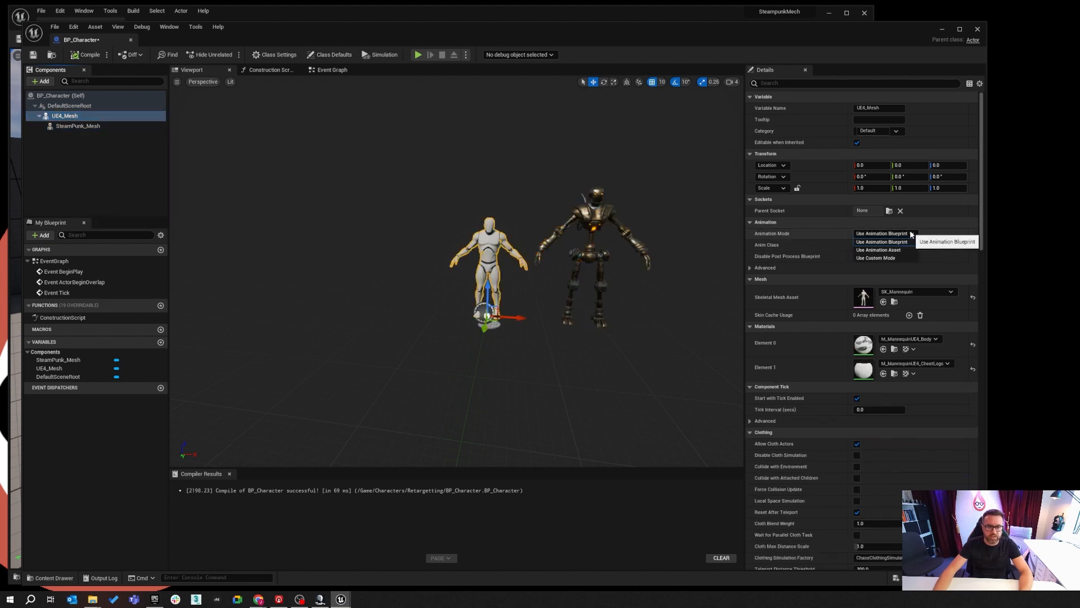
pyautogui.click(875, 250)
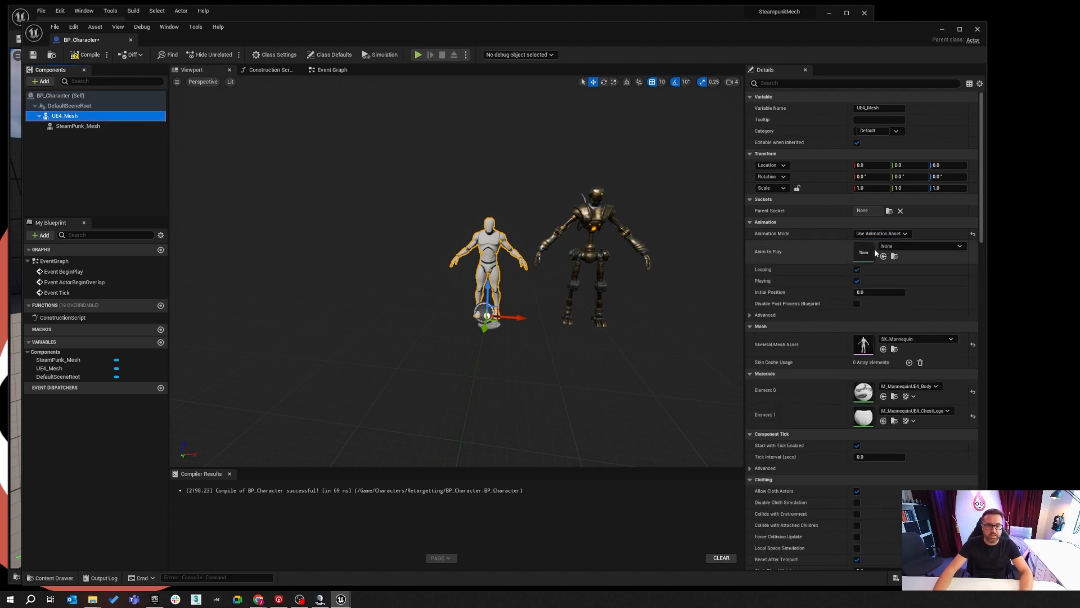
pyautogui.click(910, 250)
pyautogui.click(931, 406)
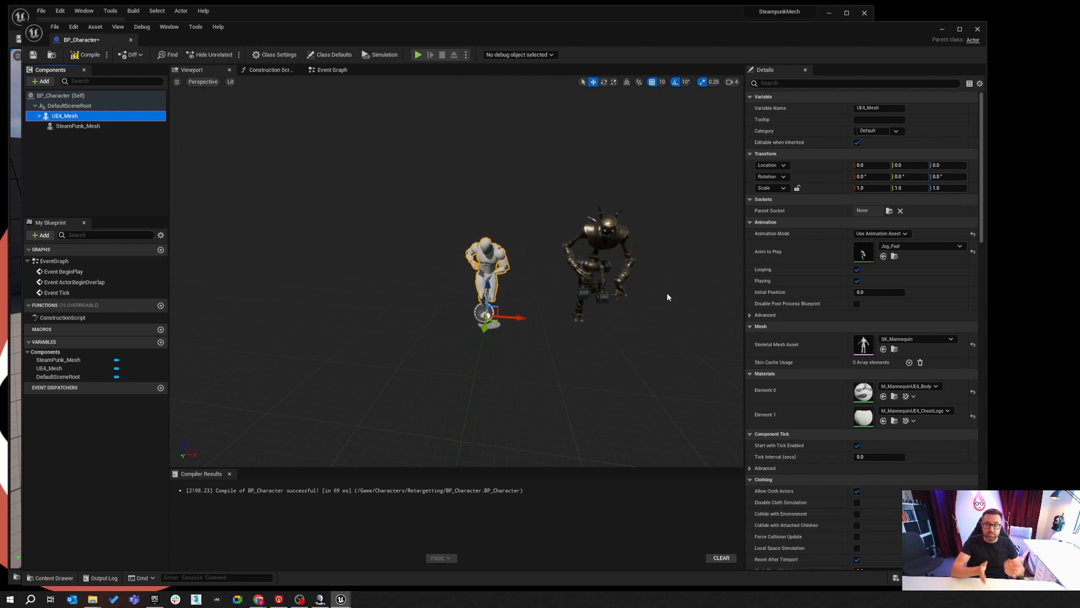
# Clear the UE4_Mesh component's Anim to Play and switch its Animation Mode back to Use Animation Blueprint
pyautogui.click(918, 250)
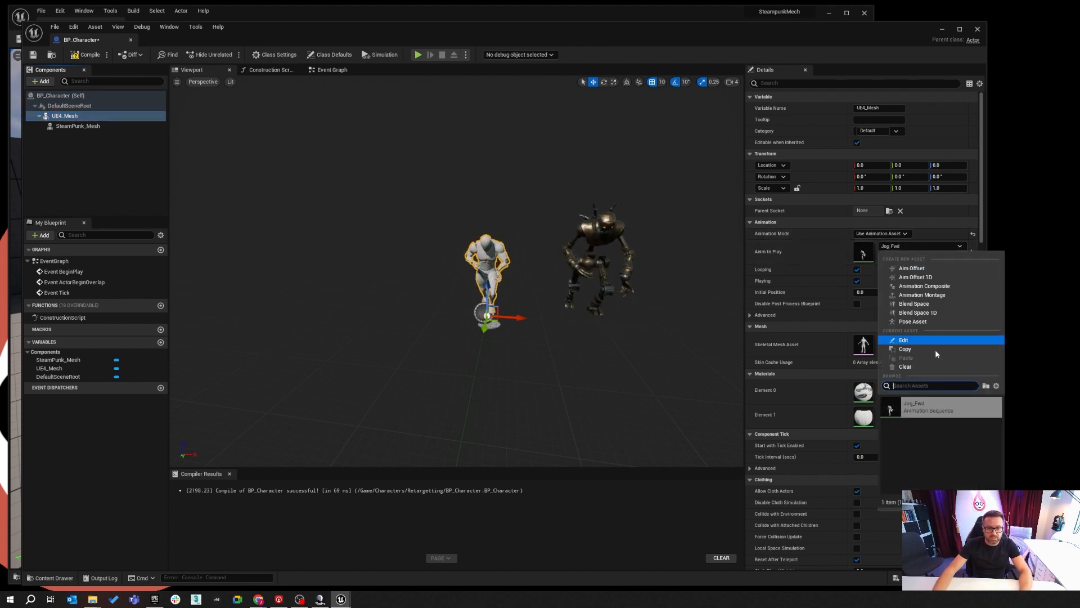
pyautogui.click(916, 367)
pyautogui.click(894, 234)
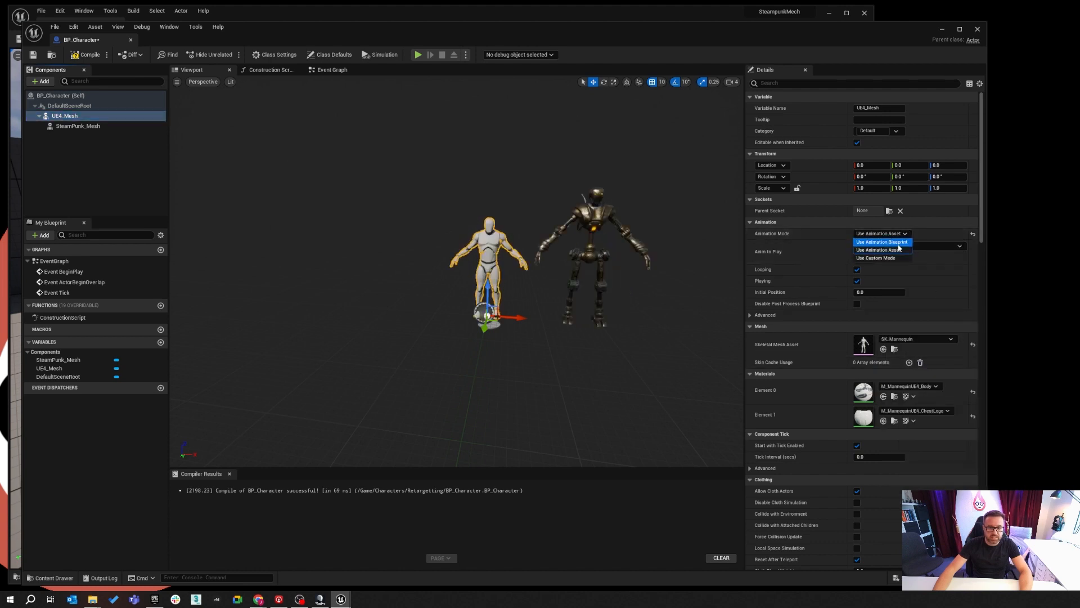
pyautogui.click(896, 242)
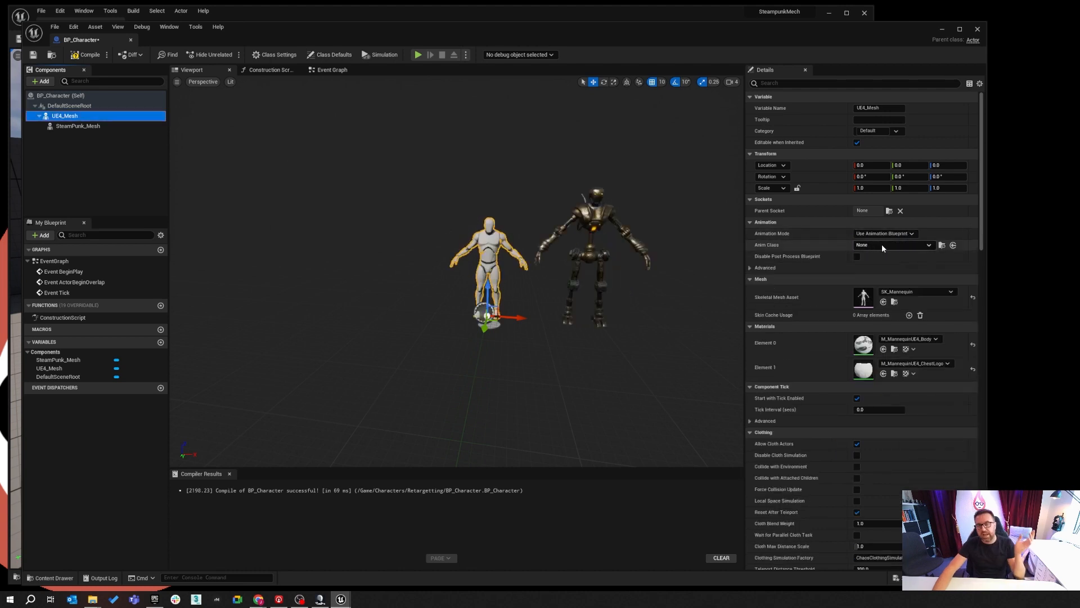
# Set the UE4_Mesh component's Anim Class to ABP_UE4
pyautogui.click(884, 246)
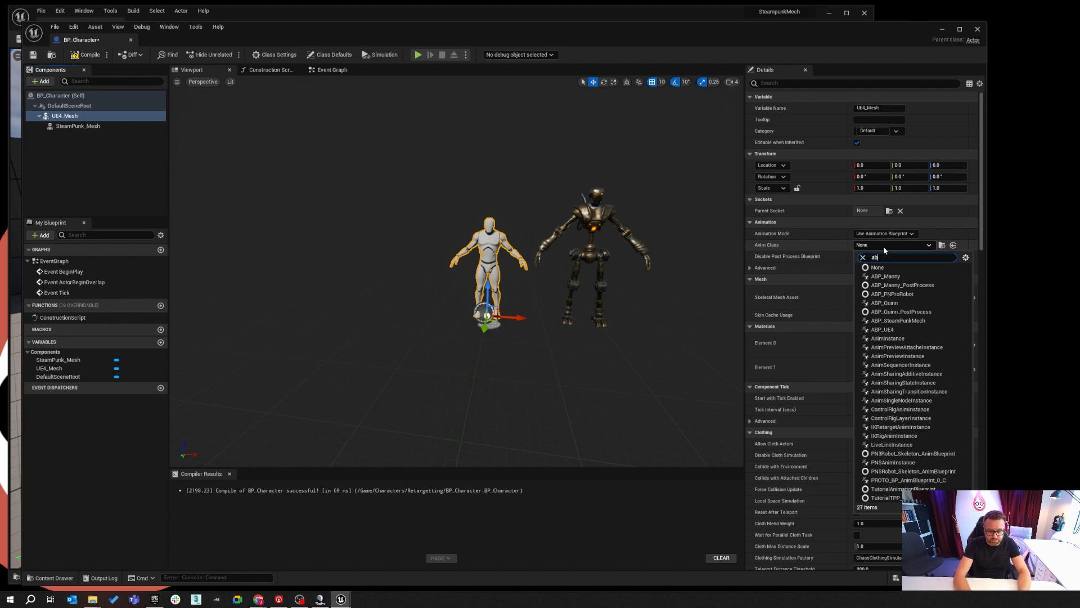
pyautogui.write('abp')
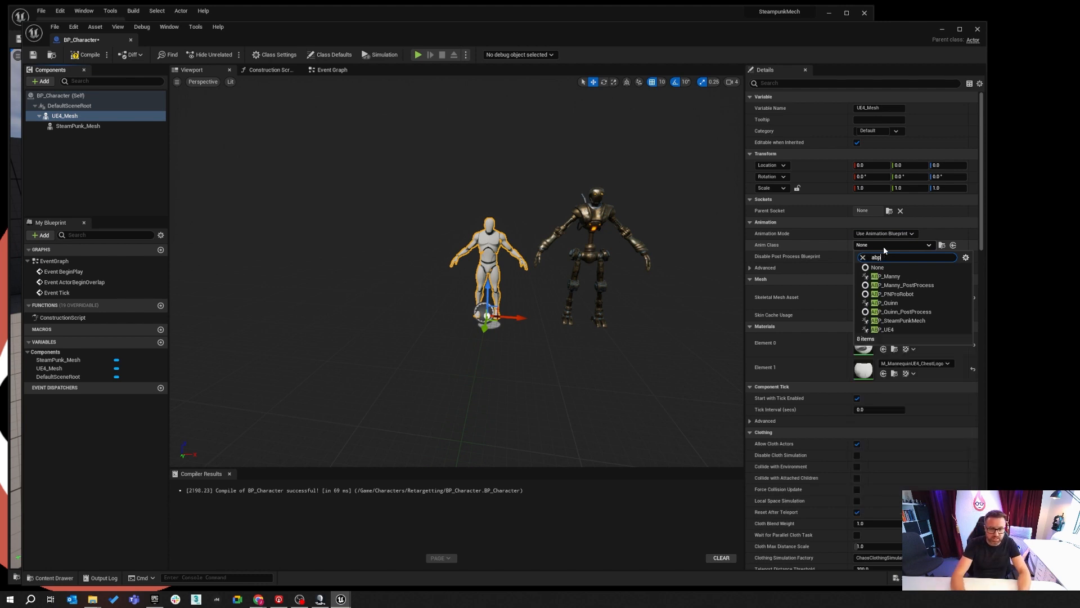
pyautogui.click(899, 331)
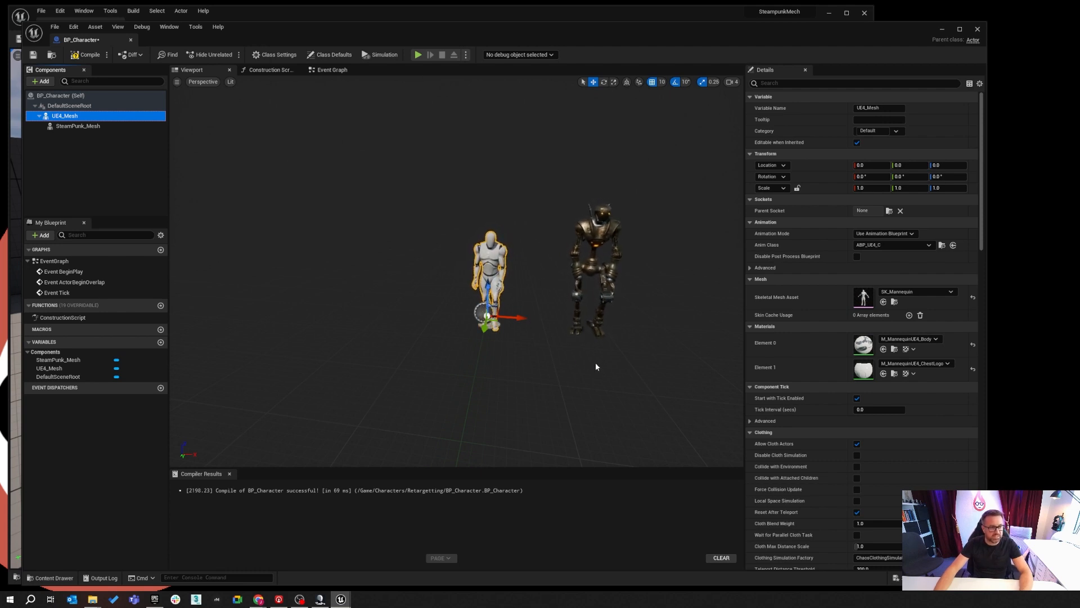
# Compare the Stunts_Vault_Speed take playing in Axis Studio with the live motion of both meshes in the BP_Character viewport
pyautogui.moveTo(580, 381); pyautogui.dragTo(642, 398, button='right')
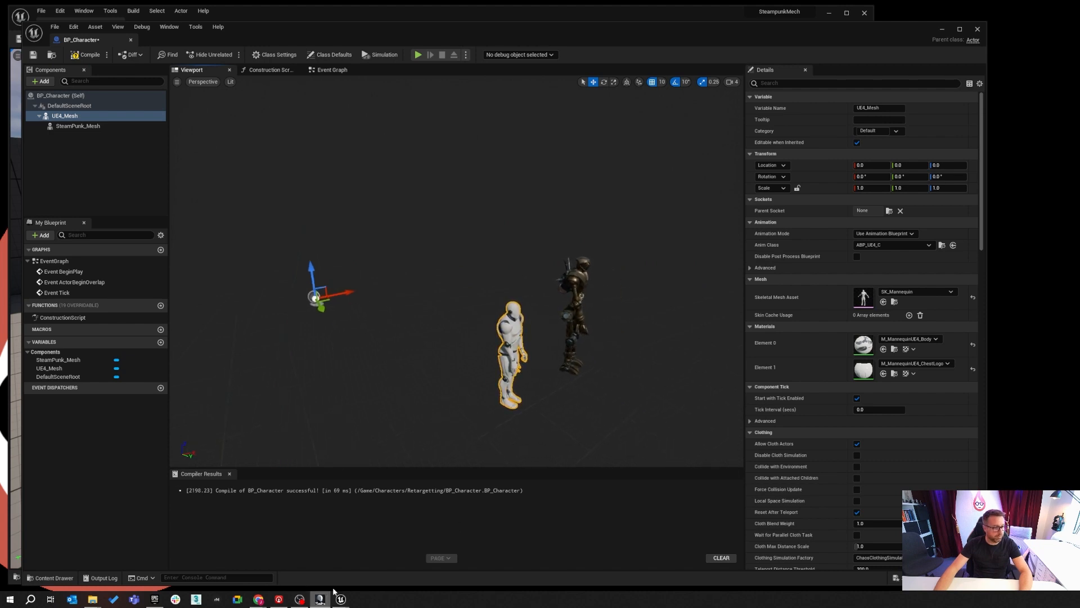
pyautogui.click(299, 598)
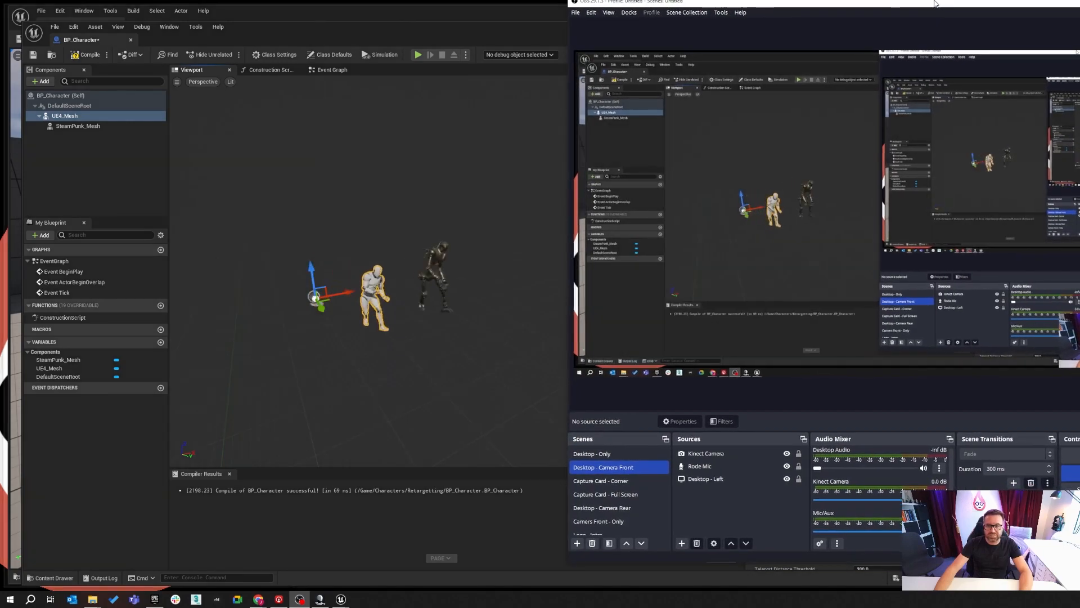
pyautogui.moveTo(933, 5); pyautogui.dragTo(1079, 18)
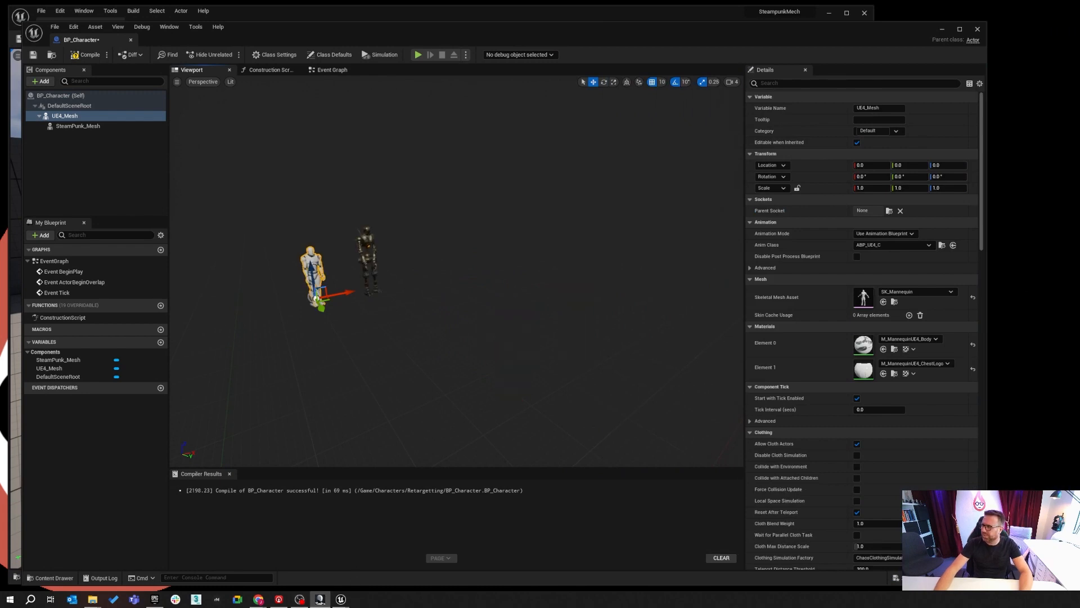
pyautogui.moveTo(1079, 32)
pyautogui.mouseDown()
pyautogui.moveTo(992, 32)
pyautogui.moveTo(1079, 32)
pyautogui.mouseUp()
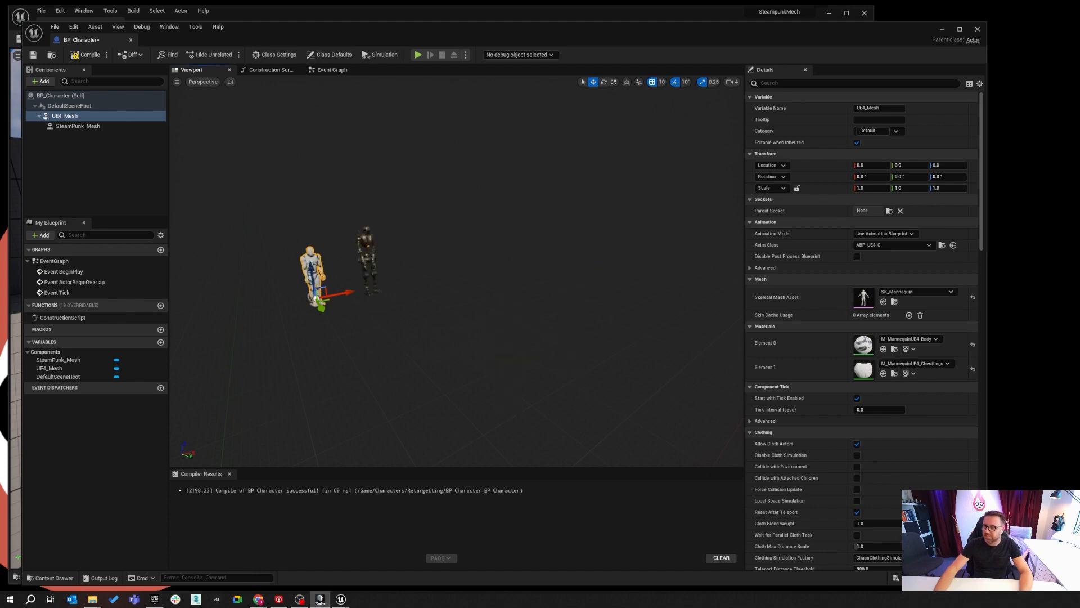
pyautogui.moveTo(1079, 107); pyautogui.dragTo(856, 93)
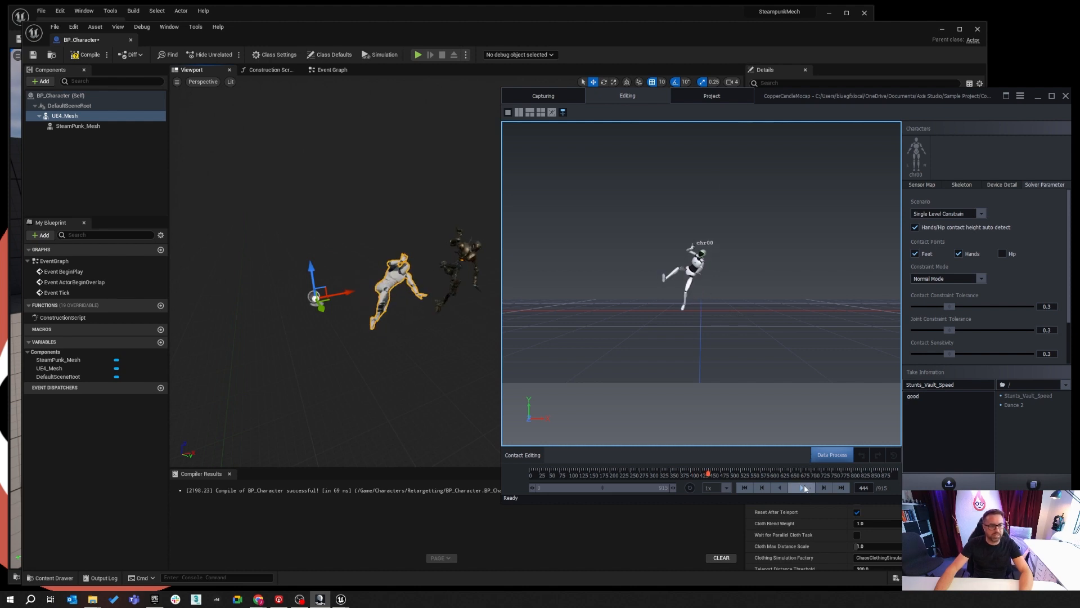
pyautogui.moveTo(873, 96); pyautogui.dragTo(1079, 101)
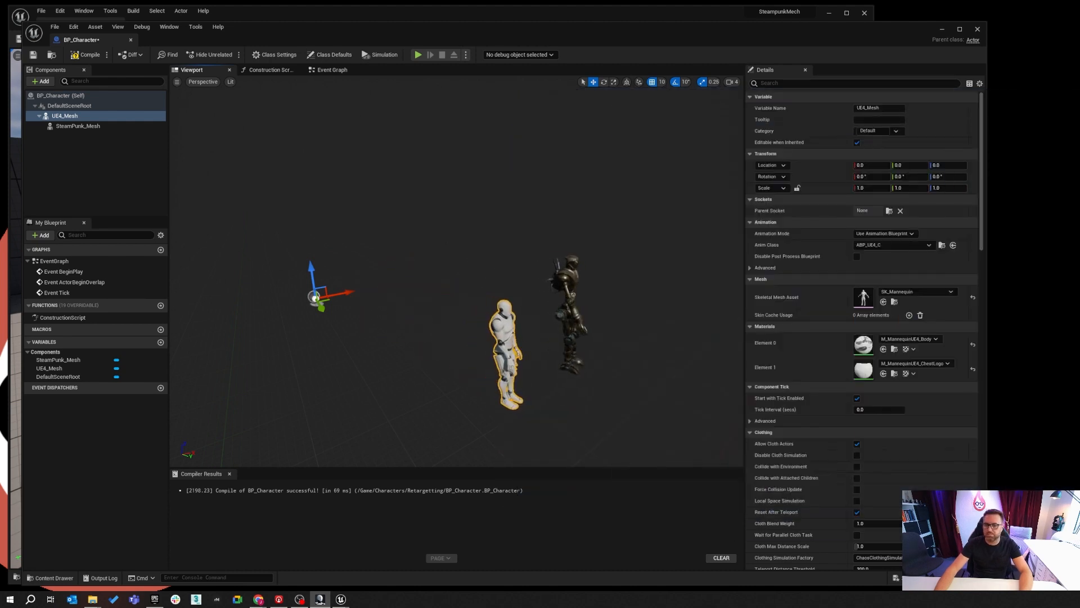
# Compile and save BP_Character, close its editor, and place an instance in the level at about X 910, Y 960
pyautogui.click(86, 55)
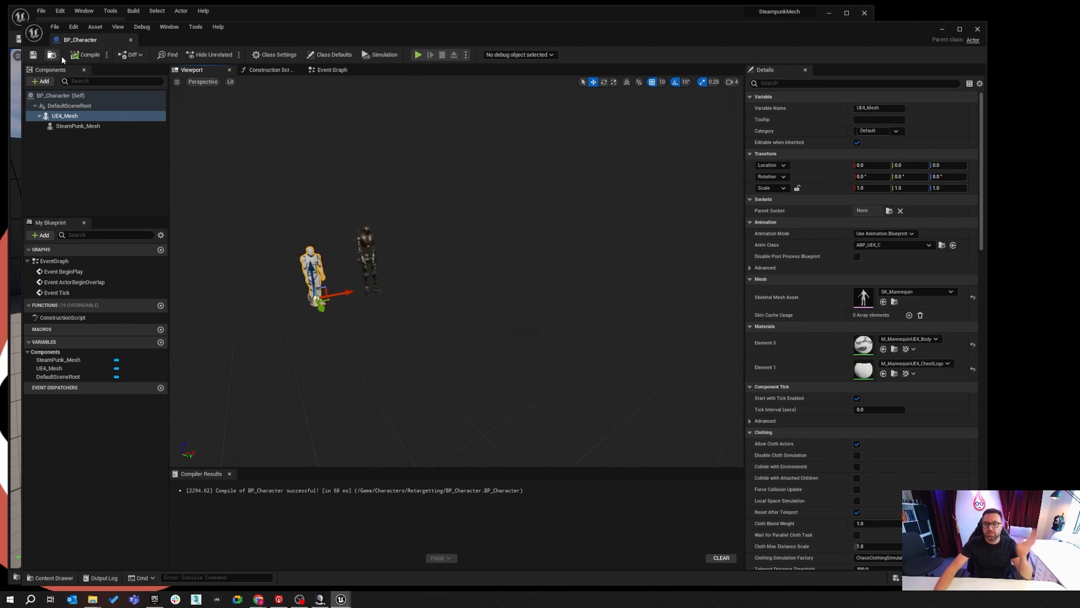
pyautogui.click(131, 40)
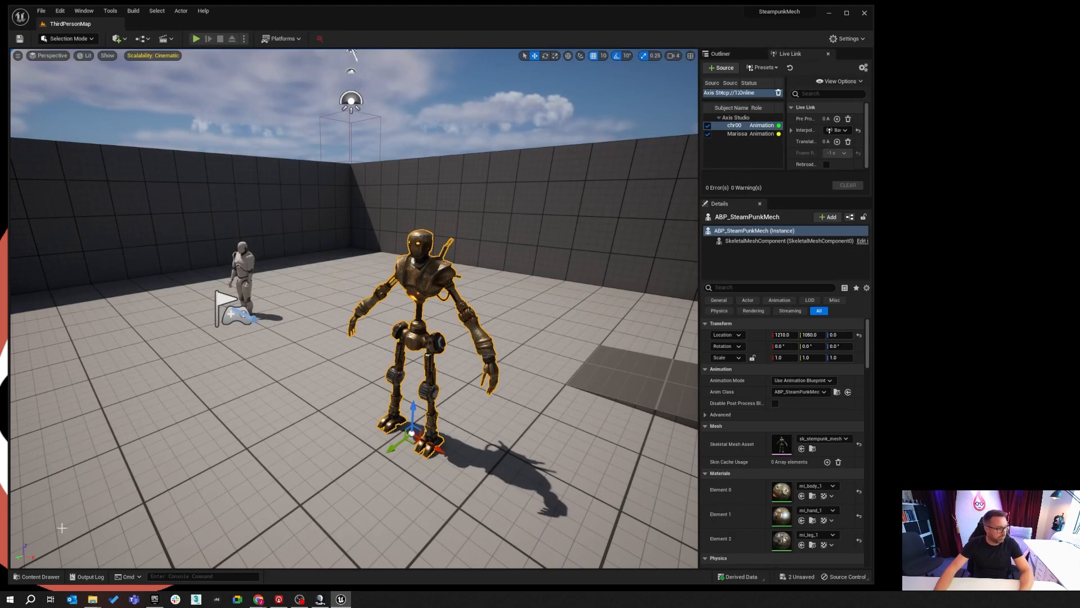
pyautogui.click(40, 576)
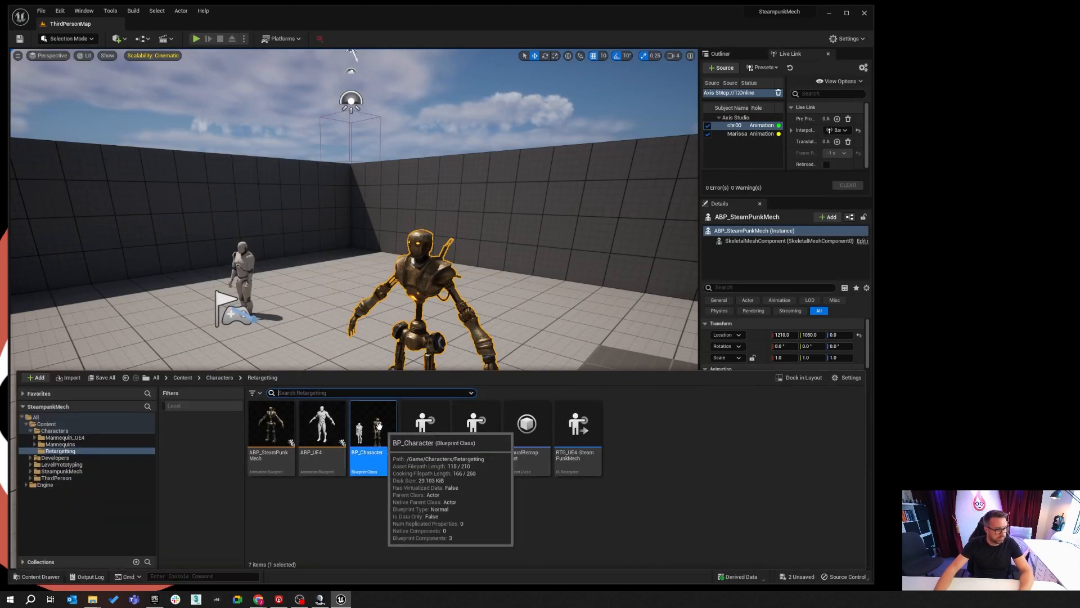
pyautogui.moveTo(369, 429); pyautogui.dragTo(313, 334)
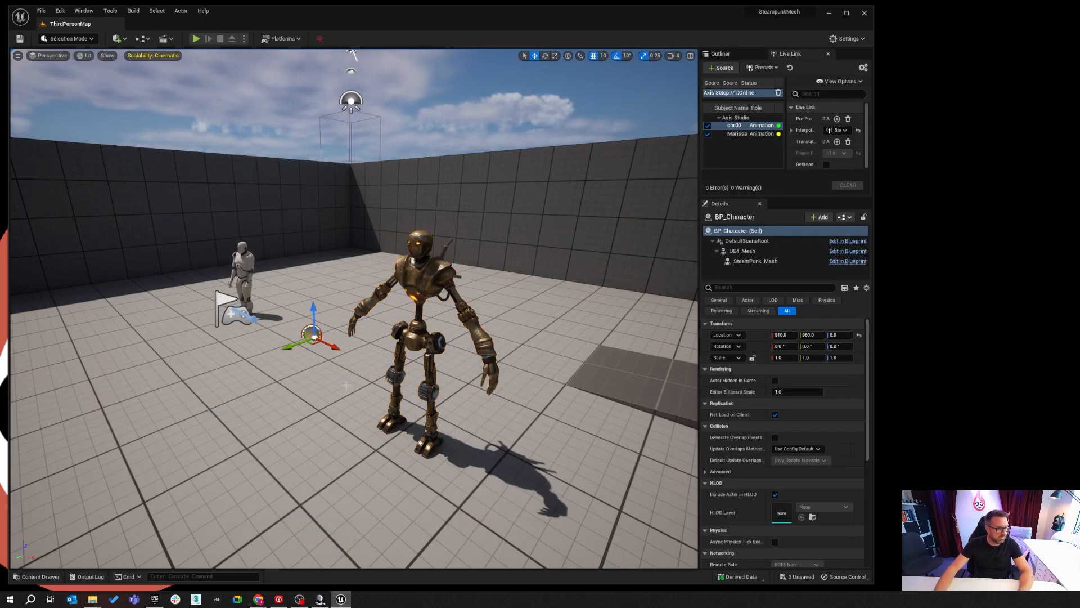
# Delete the separate ABP_SteamPunkMech and ABP_UE4 actors from the level
pyautogui.click(409, 366)
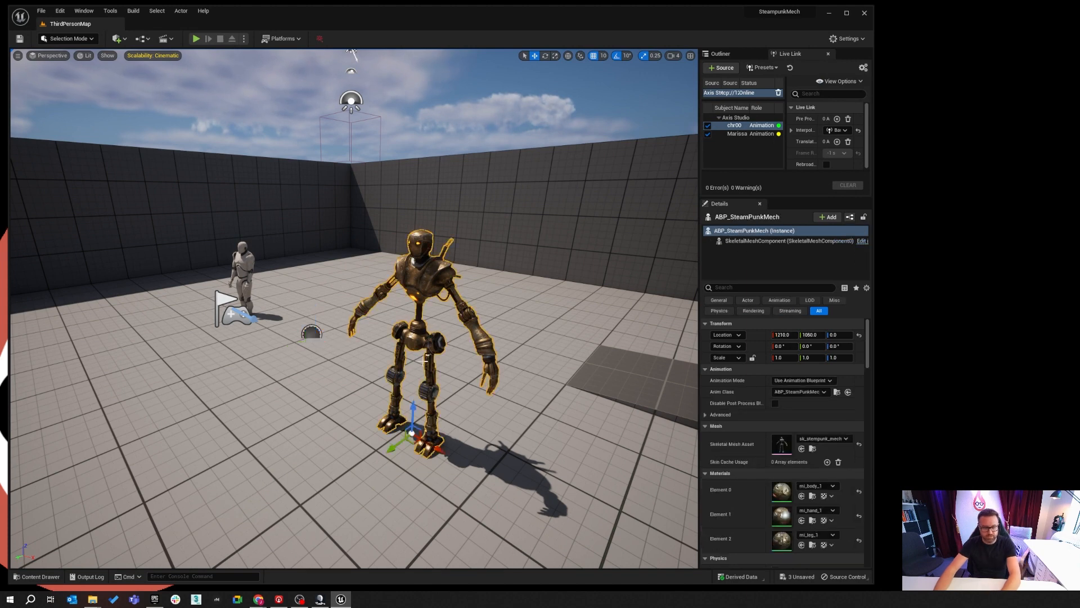
pyautogui.press('Delete')
pyautogui.click(248, 265)
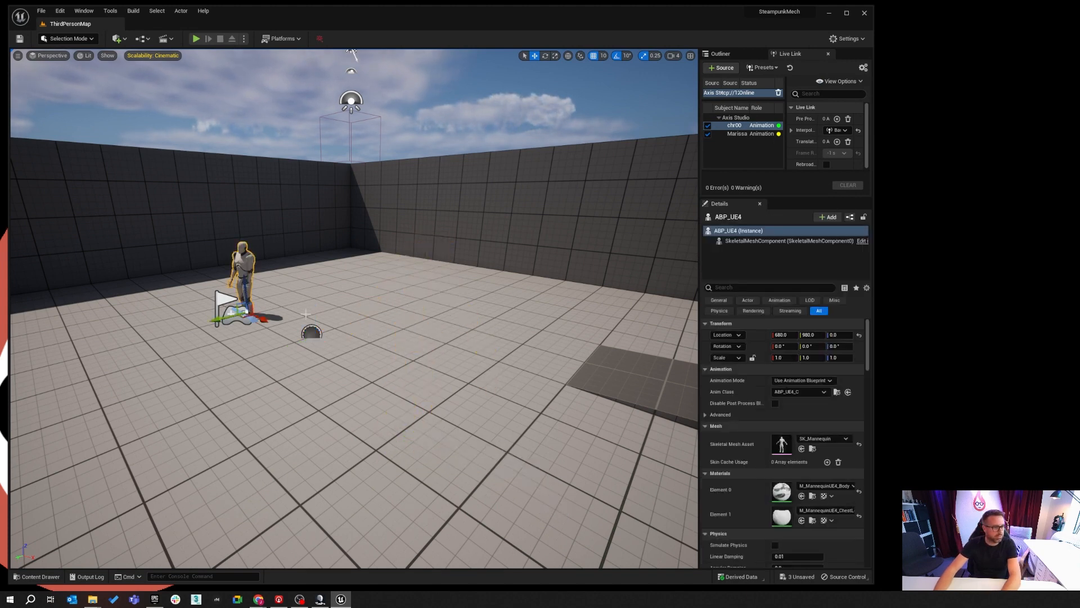
pyautogui.moveTo(347, 324); pyautogui.dragTo(320, 324, button='right')
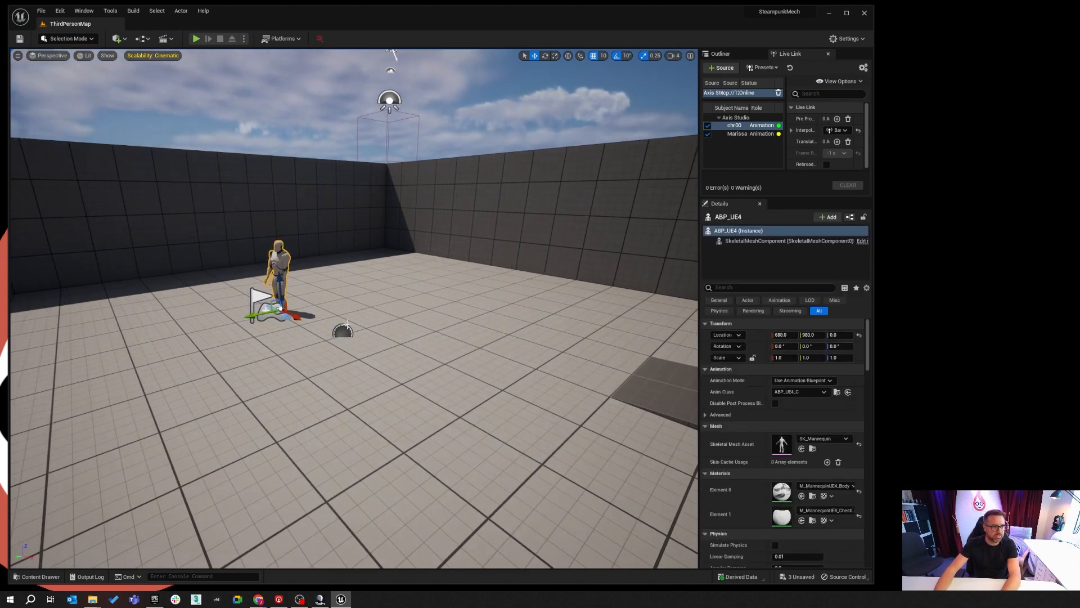
pyautogui.press('Delete')
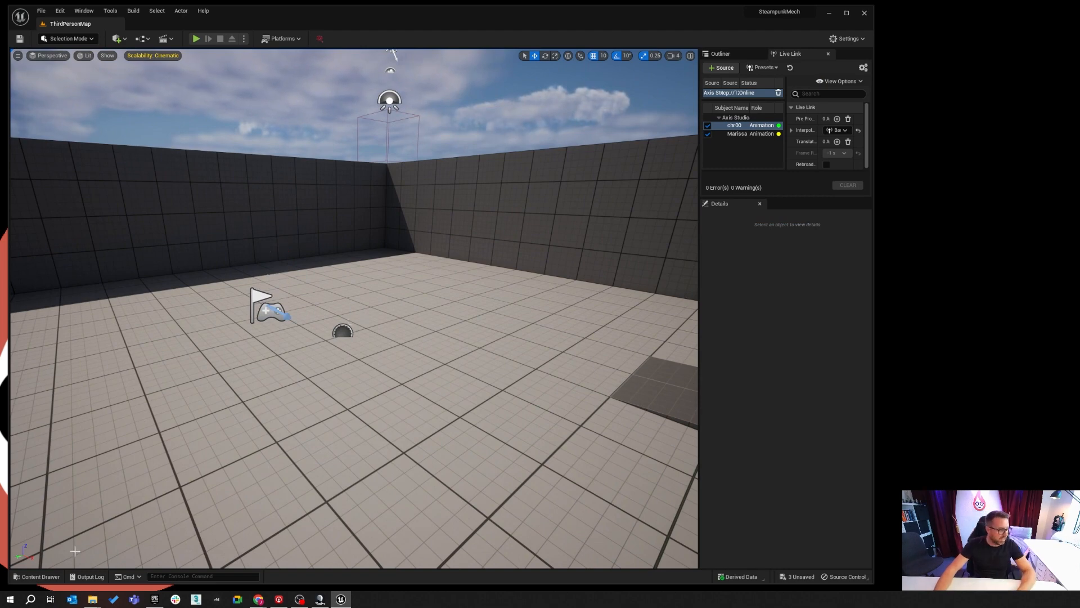
# Reset the SteamPunk_Mesh component's location to 0 in BP_Character so it overlaps the mannequin, then save and close the blueprint
pyautogui.click(41, 576)
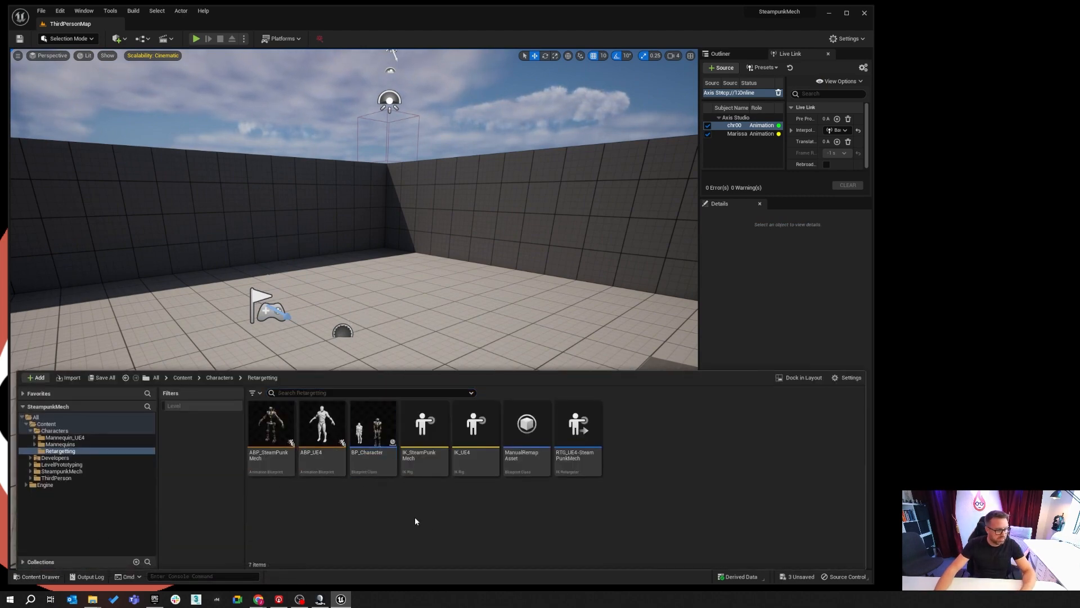
pyautogui.click(374, 426)
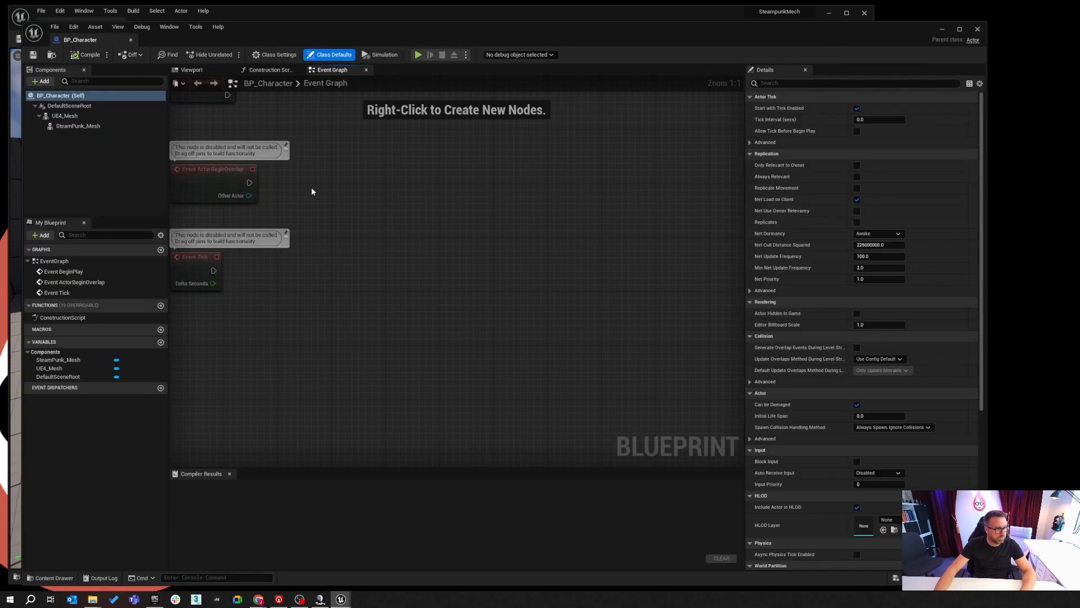
pyautogui.click(84, 126)
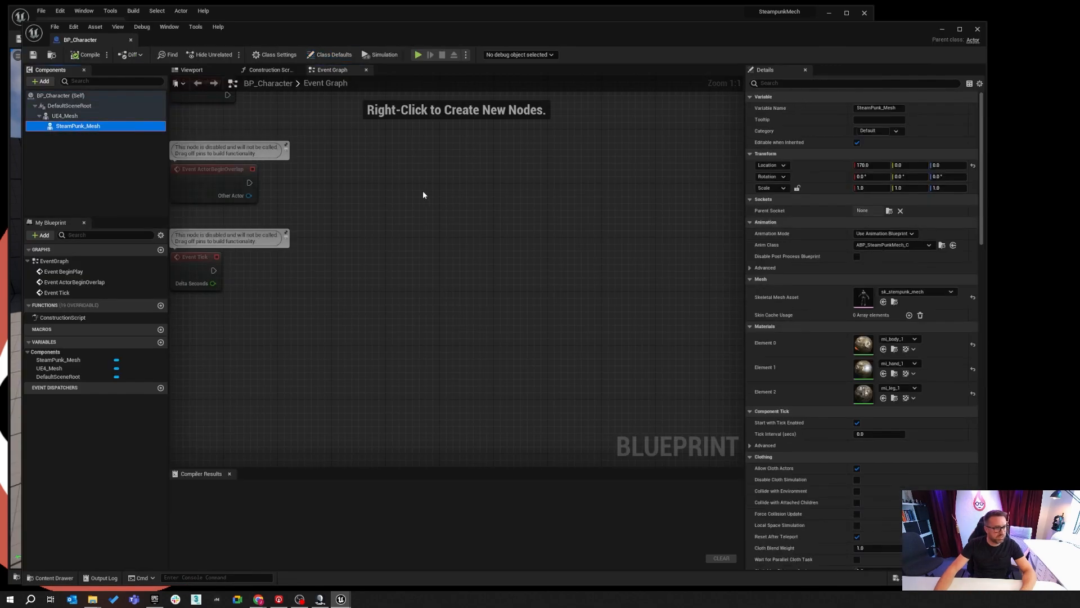
pyautogui.click(206, 70)
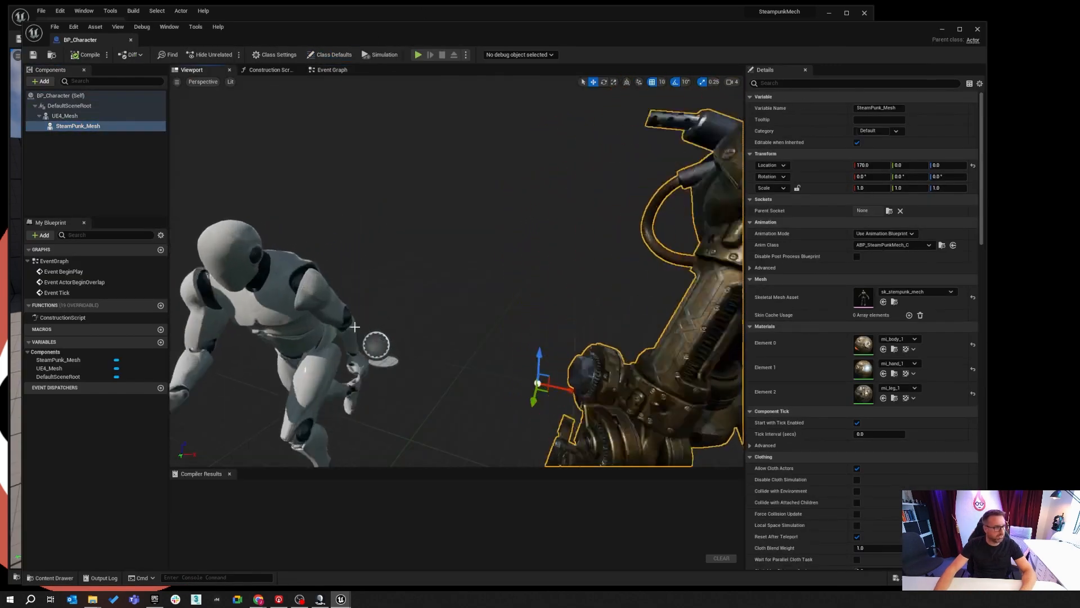
pyautogui.click(973, 165)
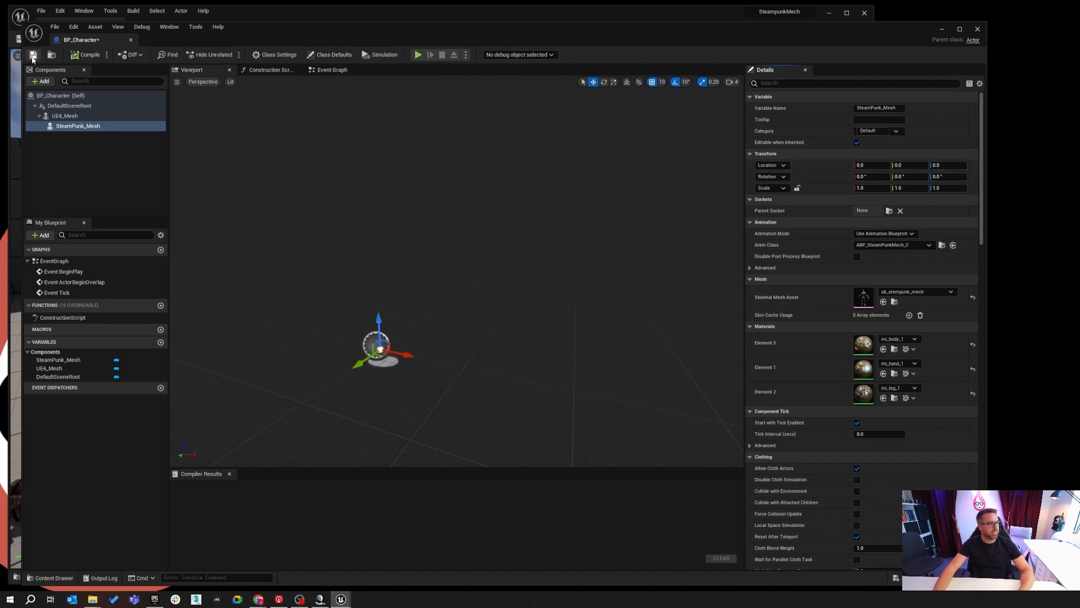
pyautogui.click(130, 40)
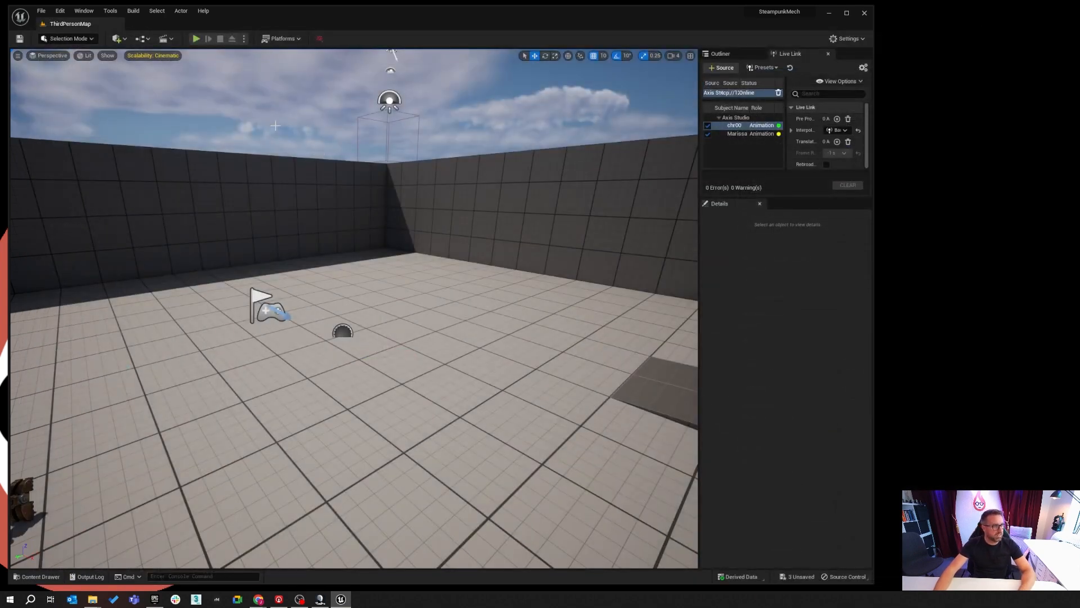
# Play the level, walk up to BP_Character to check the streamed motion on both meshes, and stop the session
pyautogui.click(196, 38)
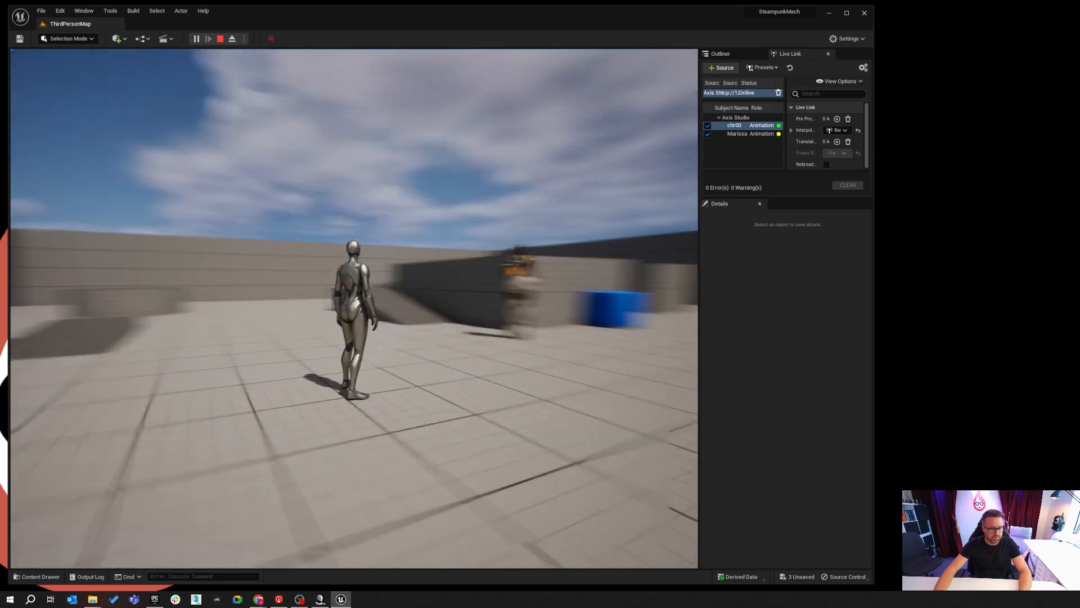
pyautogui.press('w')
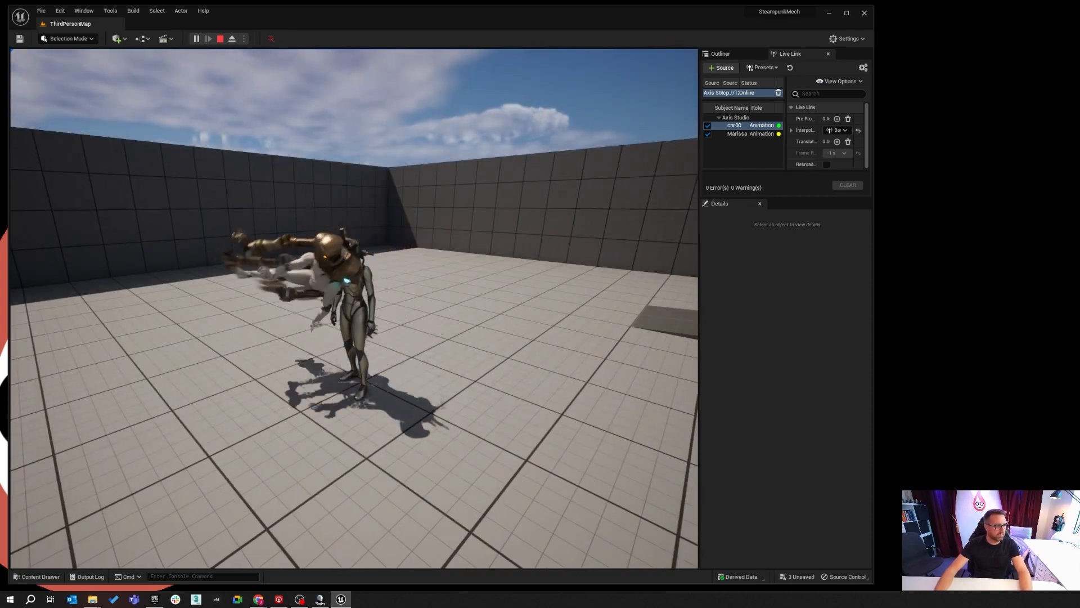
pyautogui.press('Escape')
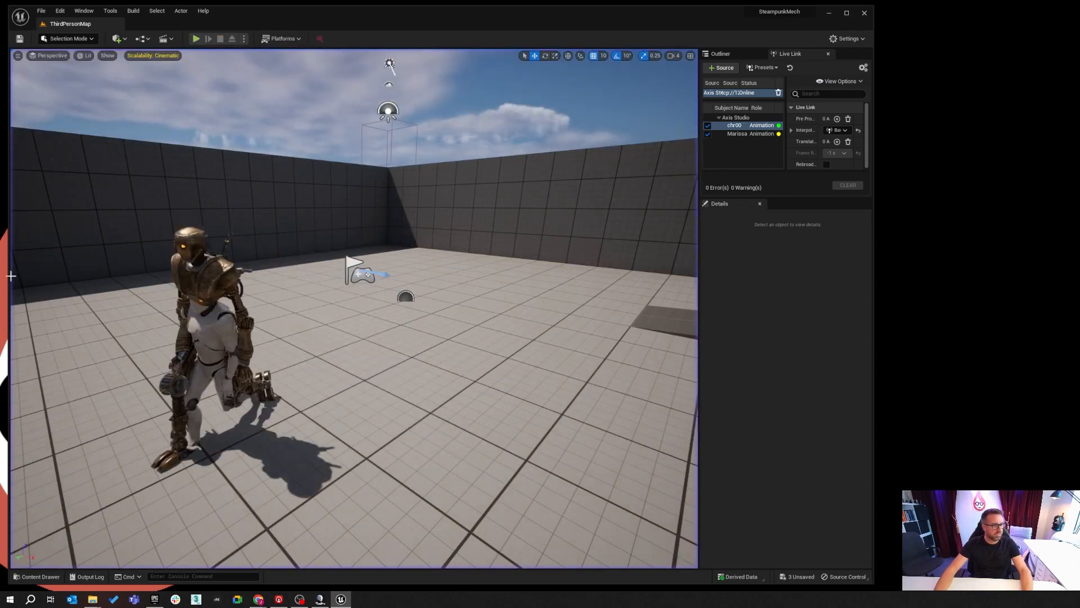
# Open BP_Character and turn off Visible for the UE4_Mesh component
pyautogui.click(38, 576)
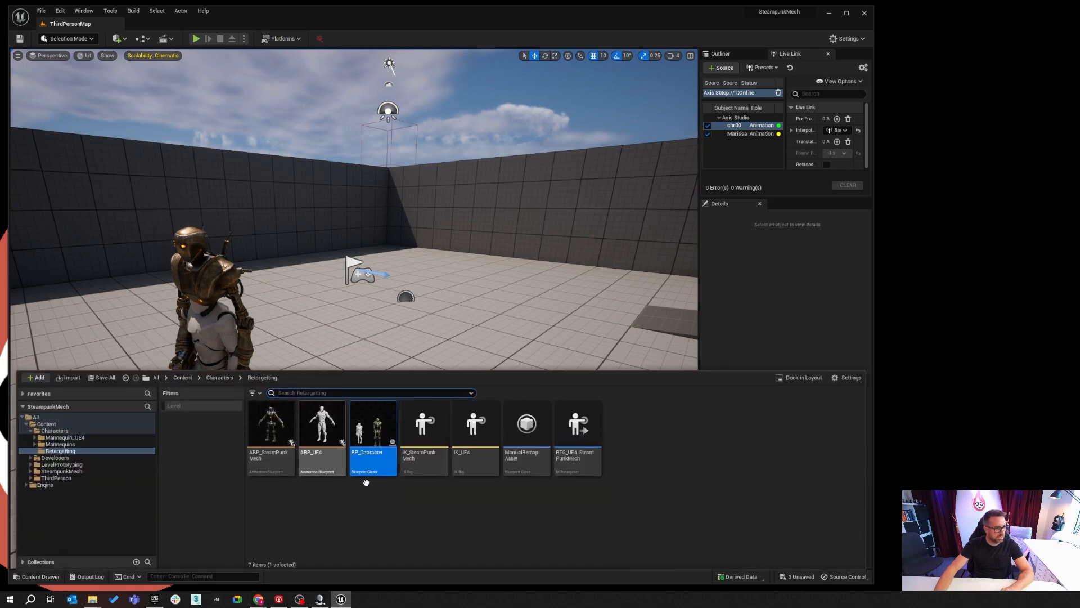
pyautogui.doubleClick(374, 423)
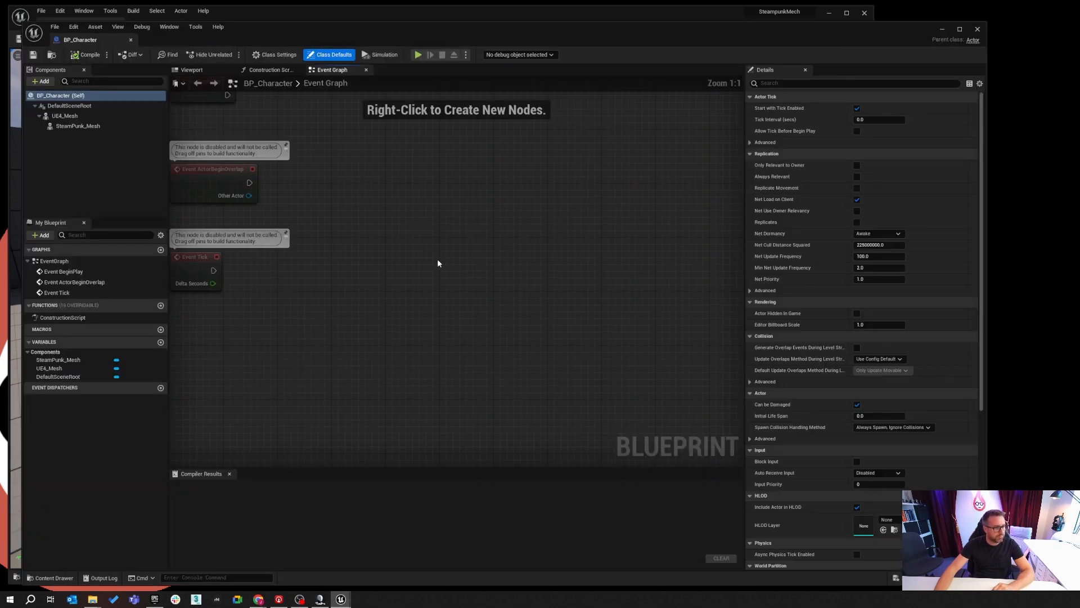
pyautogui.click(190, 69)
pyautogui.click(65, 115)
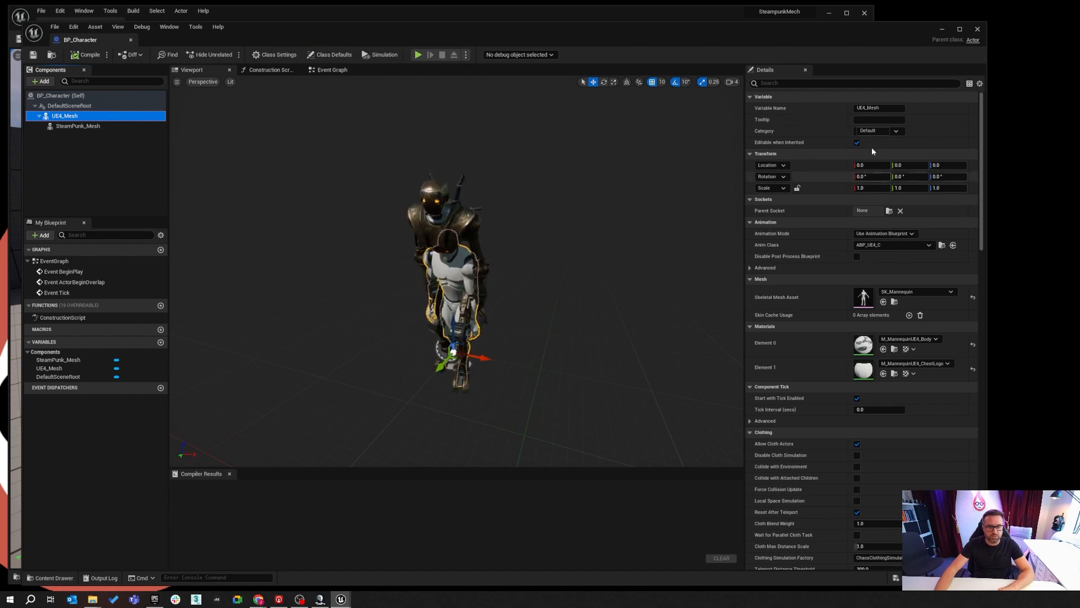
pyautogui.click(826, 83)
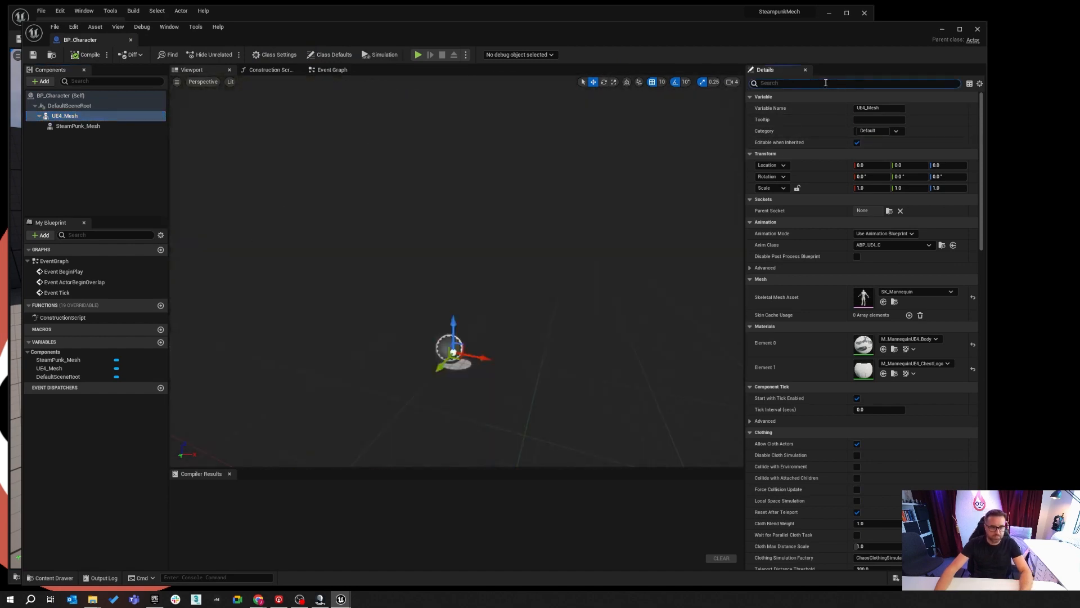
pyautogui.write('visi')
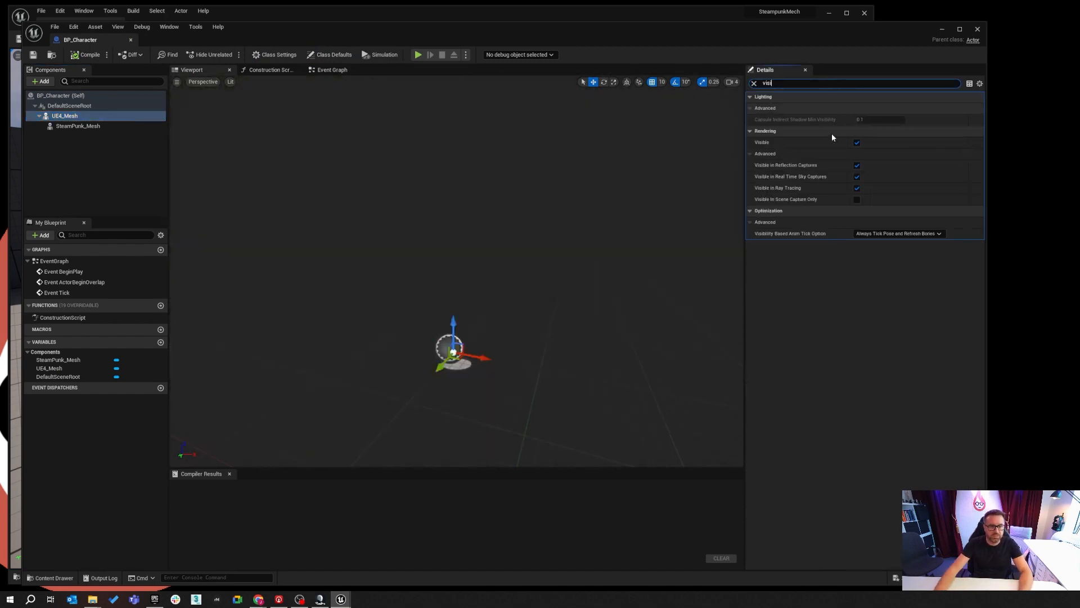
pyautogui.click(857, 142)
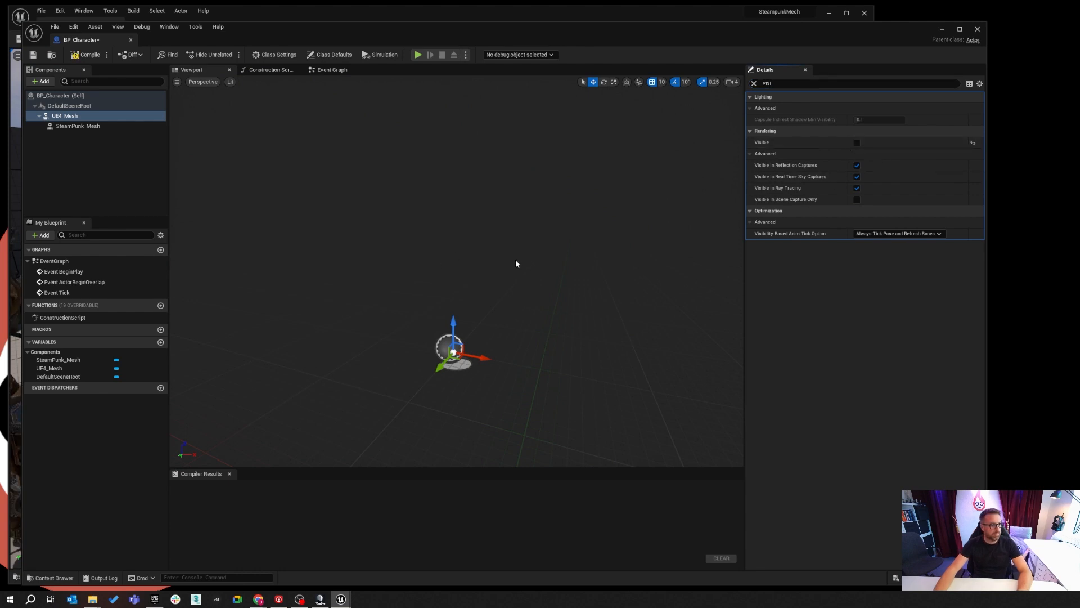
pyautogui.moveTo(516, 263)
pyautogui.mouseDown(button='right')
pyautogui.moveTo(450, 263)
pyautogui.moveTo(529, 276)
pyautogui.moveTo(531, 259)
pyautogui.mouseUp(button='right')
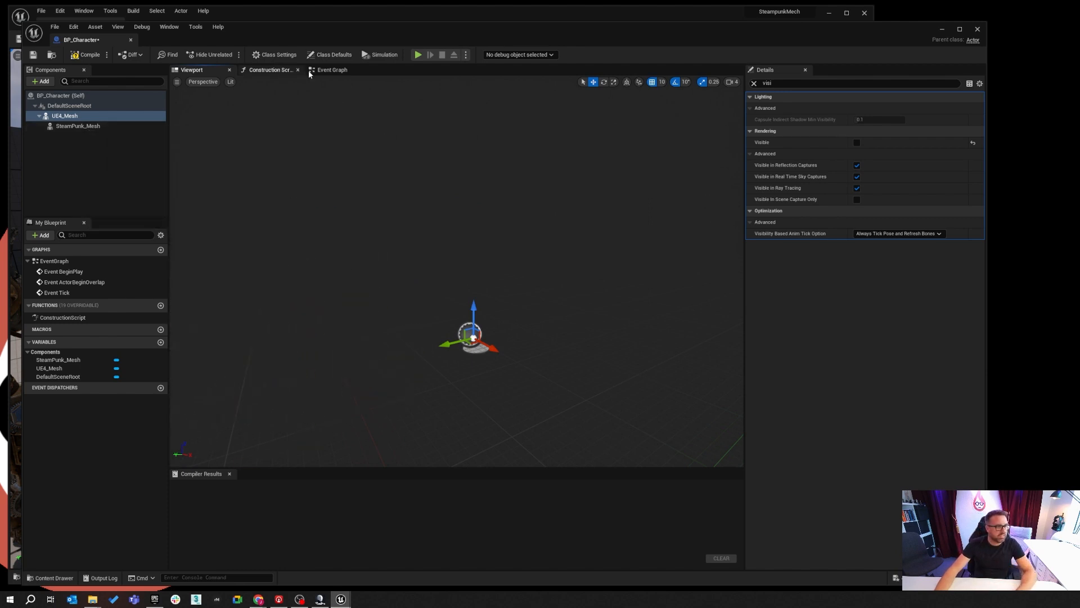
# Add references to the UE4_Mesh and SteamPunk_Mesh components in BP_Character's Event Graph
pyautogui.click(324, 70)
pyautogui.rightClick(421, 232)
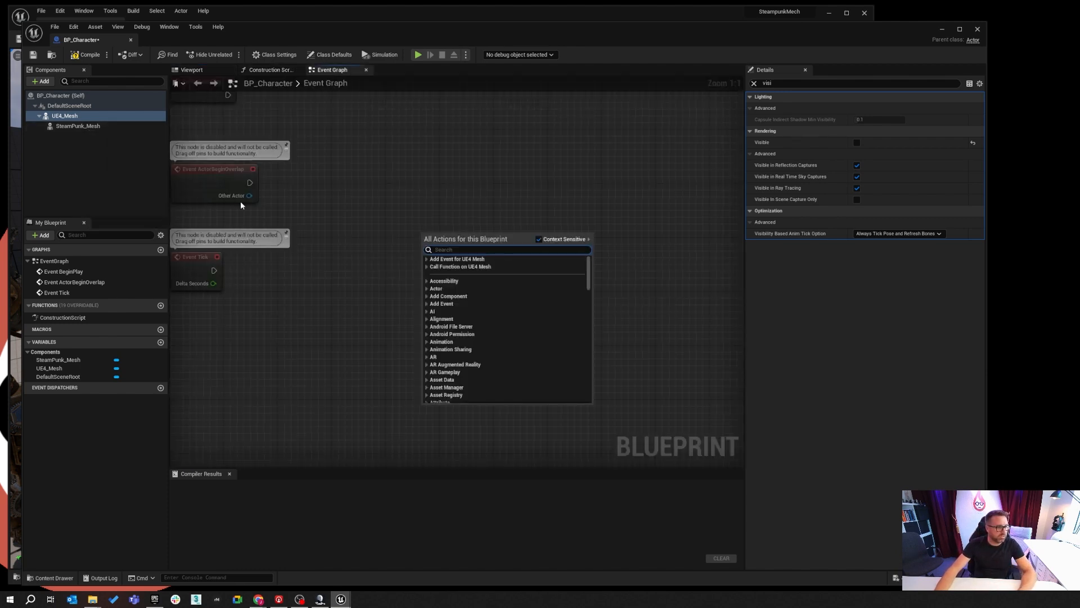
pyautogui.press('Escape')
pyautogui.moveTo(73, 115); pyautogui.dragTo(455, 239)
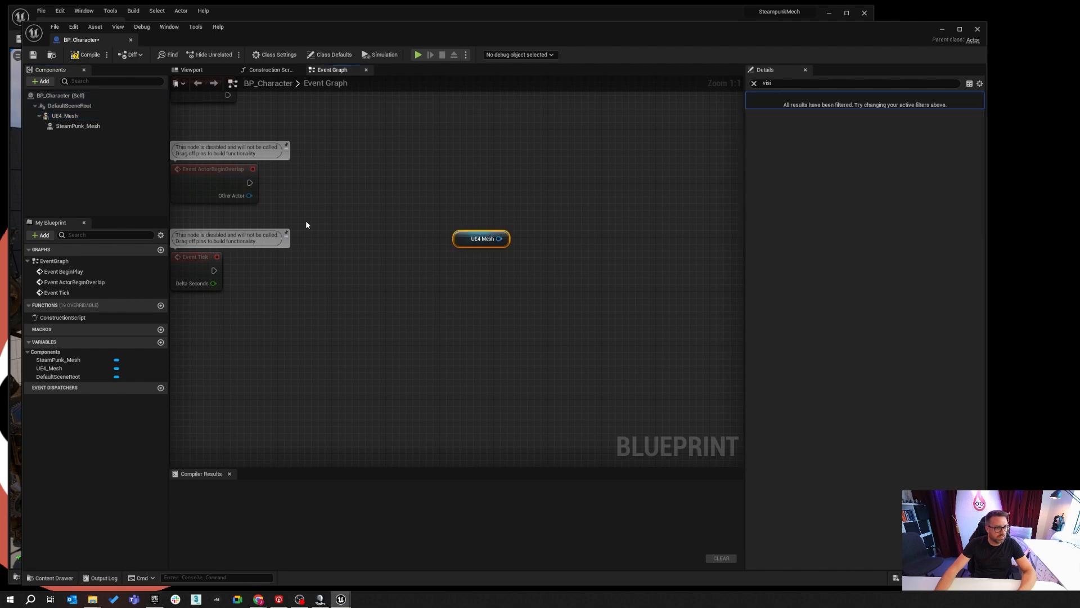
pyautogui.moveTo(78, 126); pyautogui.dragTo(462, 273)
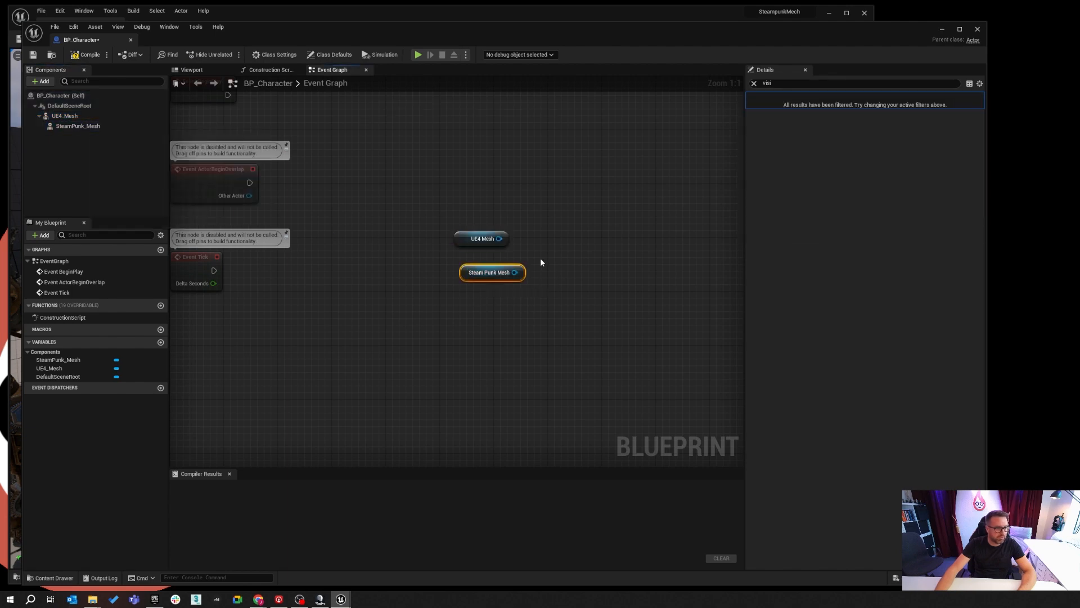
# Add a Num 1 keyboard event above the mesh references in the Event Graph
pyautogui.click(447, 172)
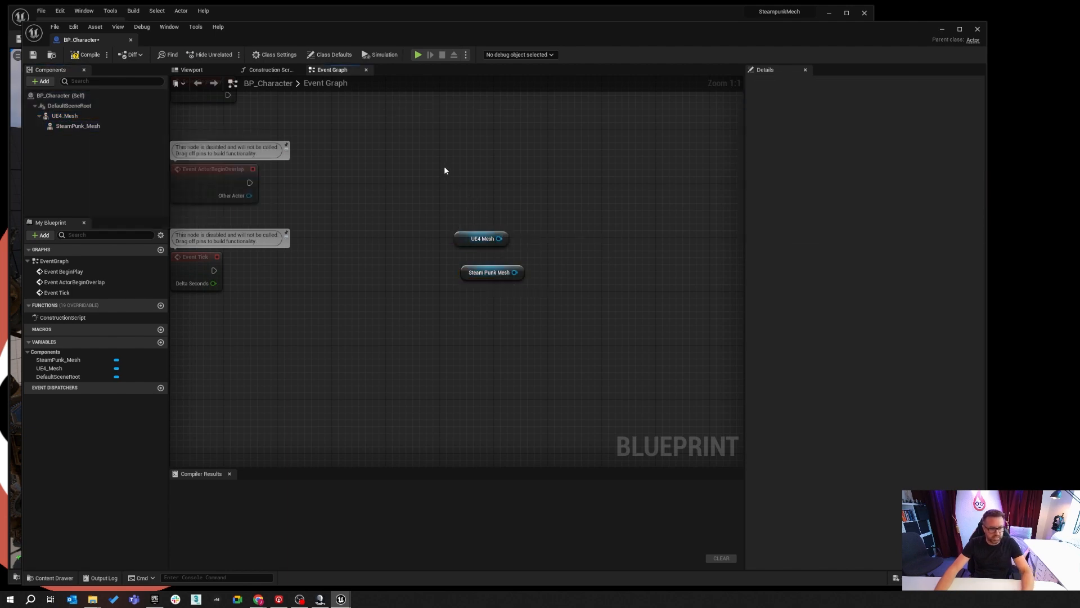
pyautogui.rightClick(445, 169)
pyautogui.write('1')
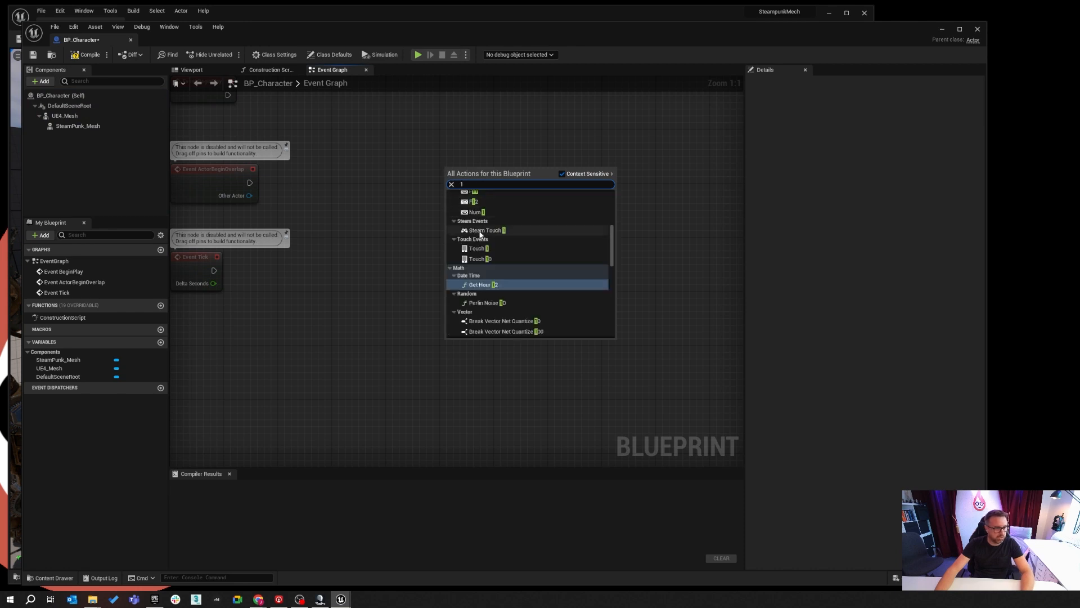
pyautogui.click(475, 225)
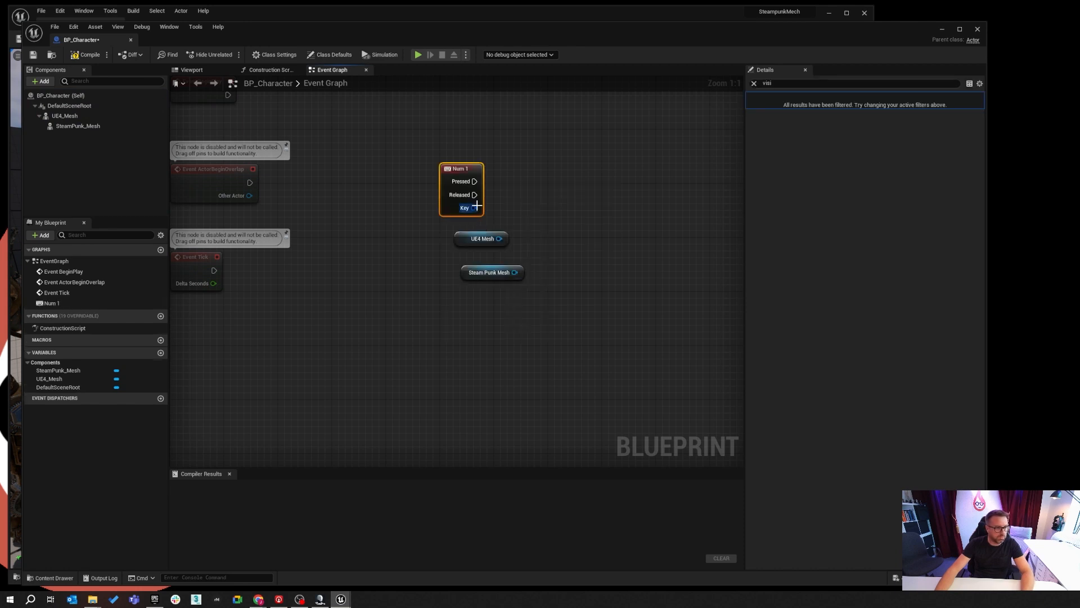
pyautogui.rightClick(443, 324)
pyautogui.write('2')
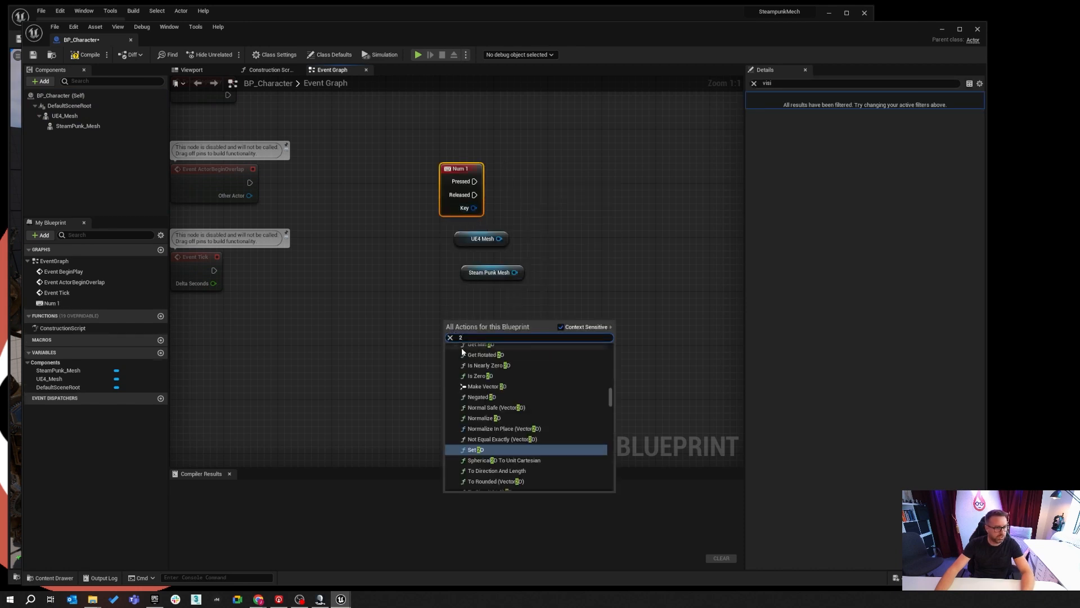
pyautogui.scroll(10, 485, 422)
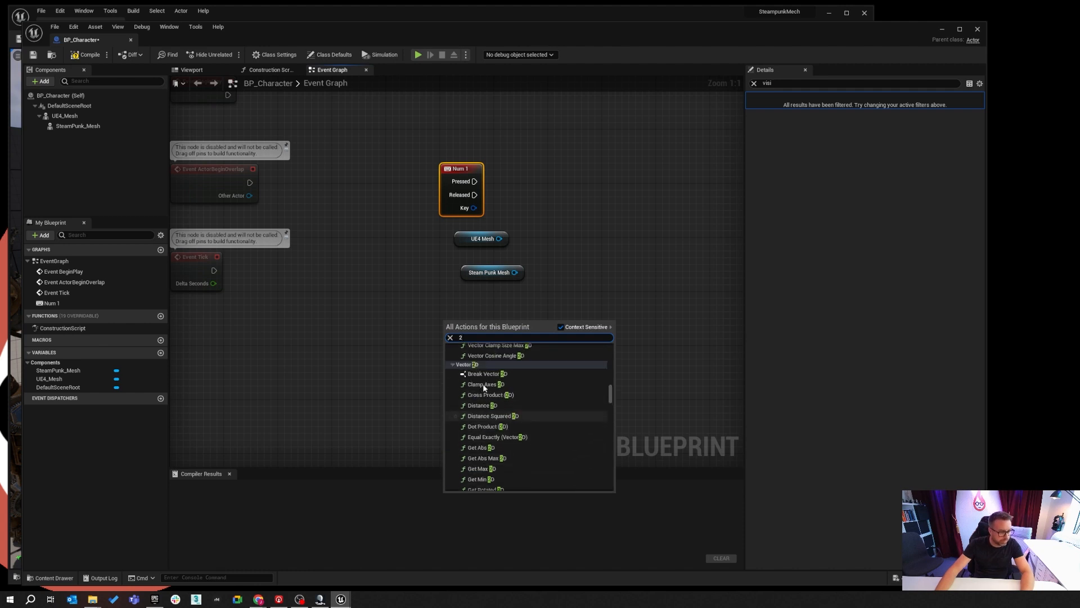
pyautogui.scroll(10, 487, 386)
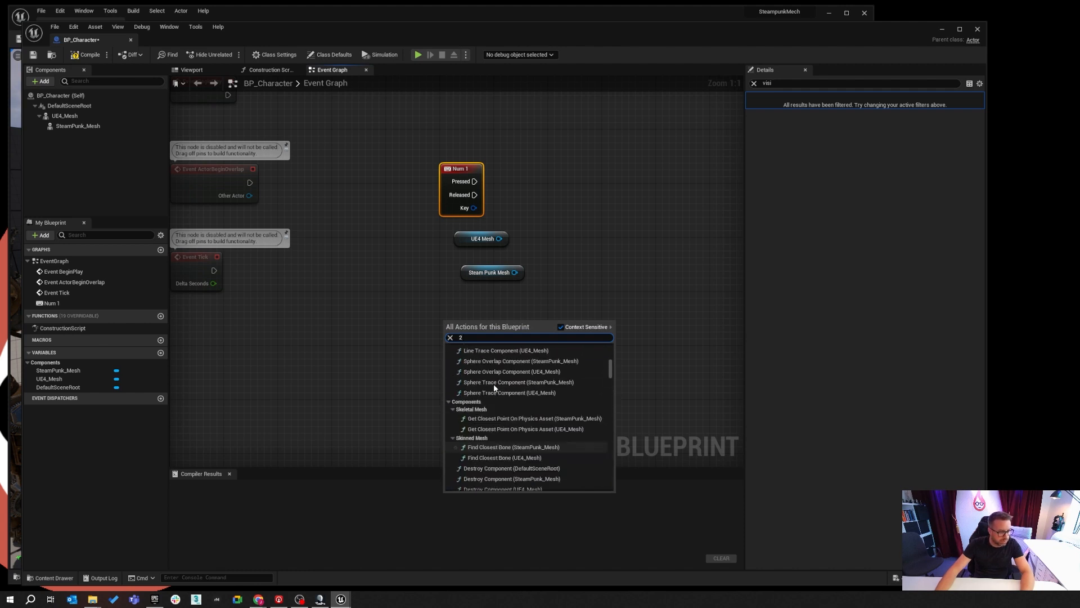
pyautogui.click(448, 225)
# Duplicate the Num 1 event, place the copy below the mesh references, and set its input key to keyboard 2
pyautogui.click(462, 168)
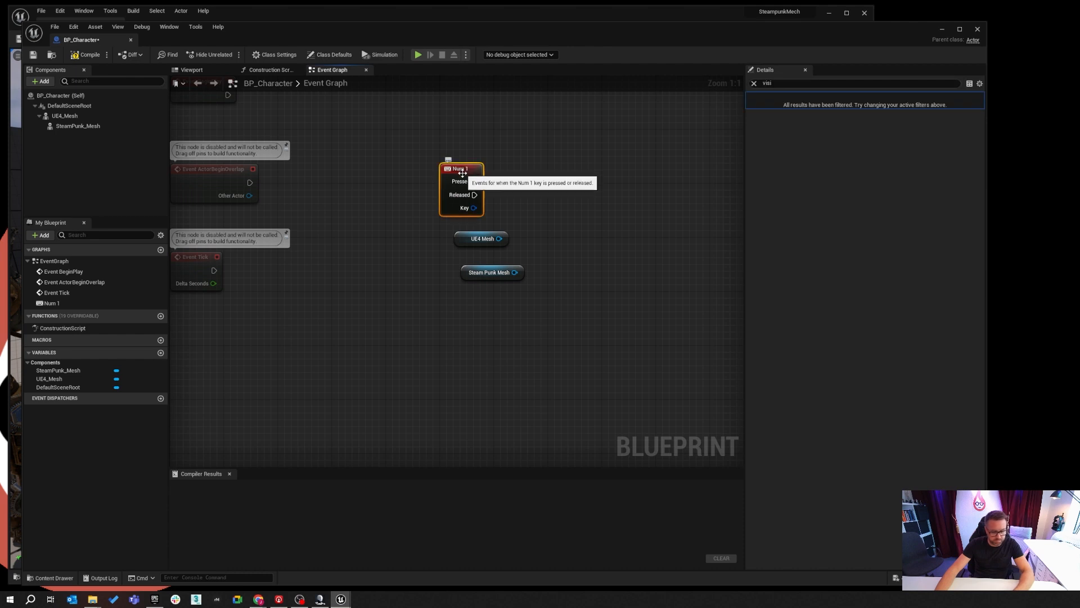
pyautogui.hotkey('ctrl', 'c')
pyautogui.hotkey('ctrl', 'v')
pyautogui.moveTo(460, 236); pyautogui.dragTo(432, 317)
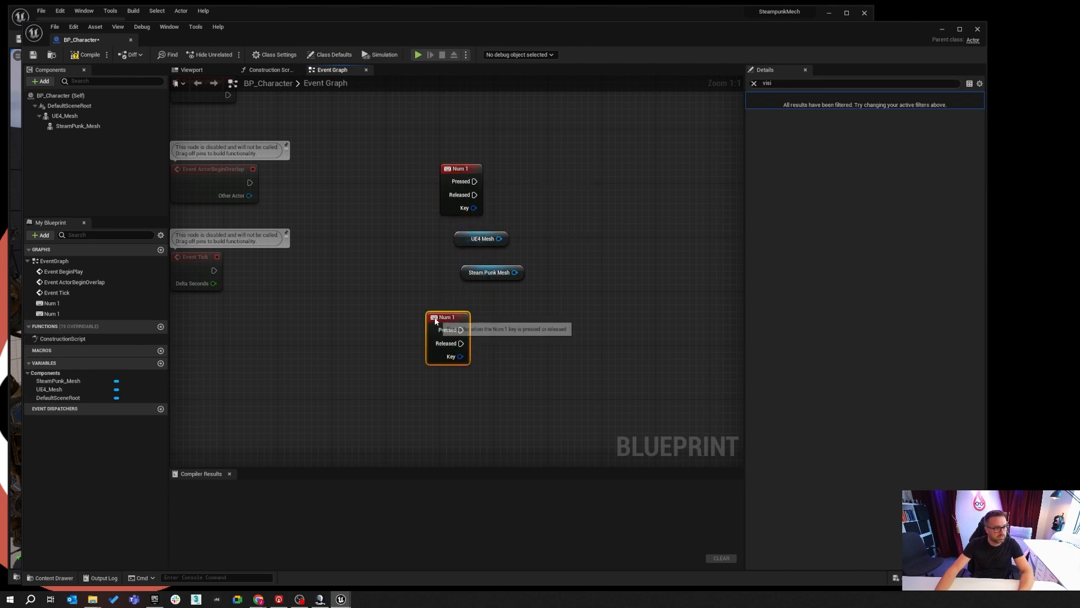
pyautogui.click(754, 84)
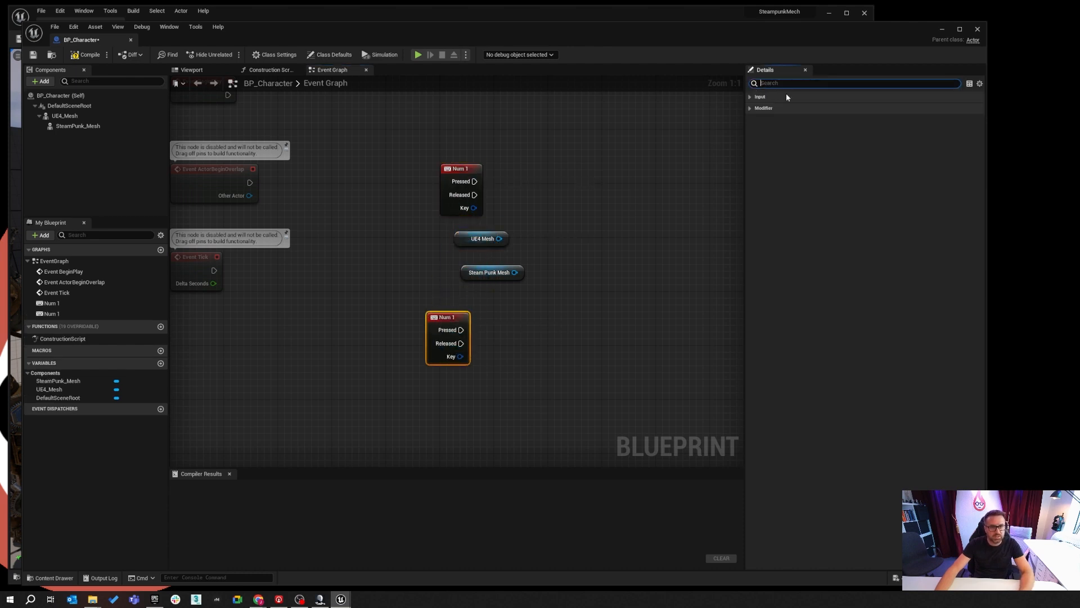
pyautogui.click(751, 97)
pyautogui.click(889, 108)
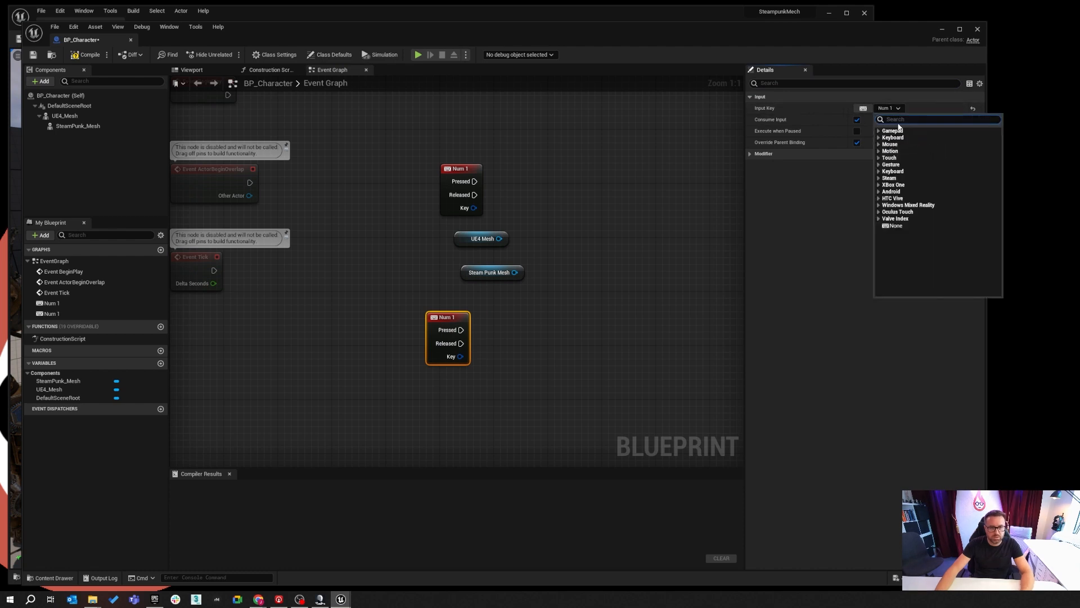
pyautogui.write('2')
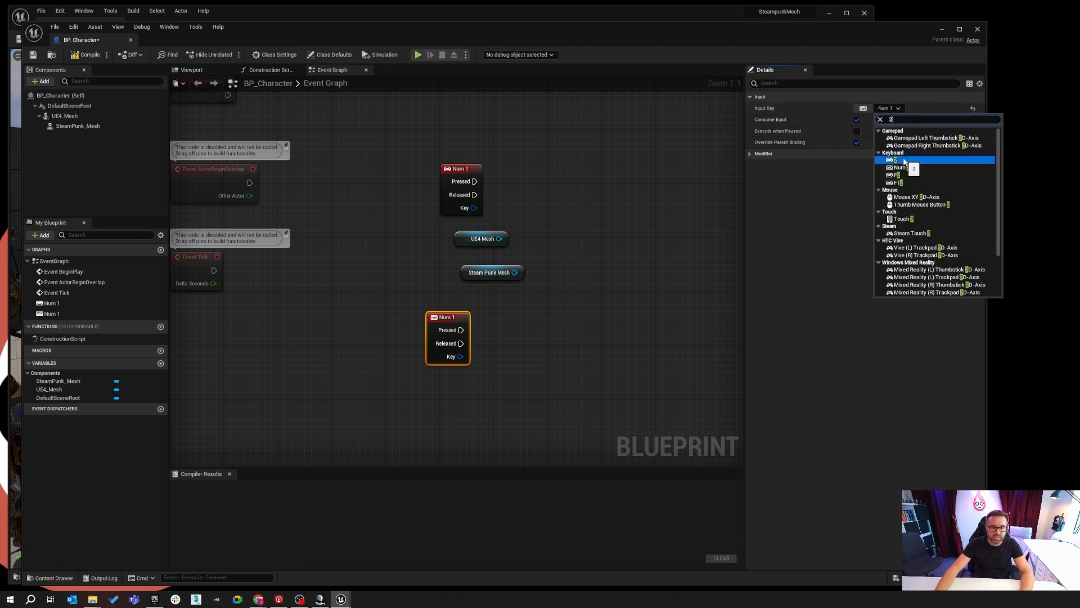
pyautogui.click(904, 160)
# Change the input key of the original Num 1 event to keyboard 1
pyautogui.click(460, 189)
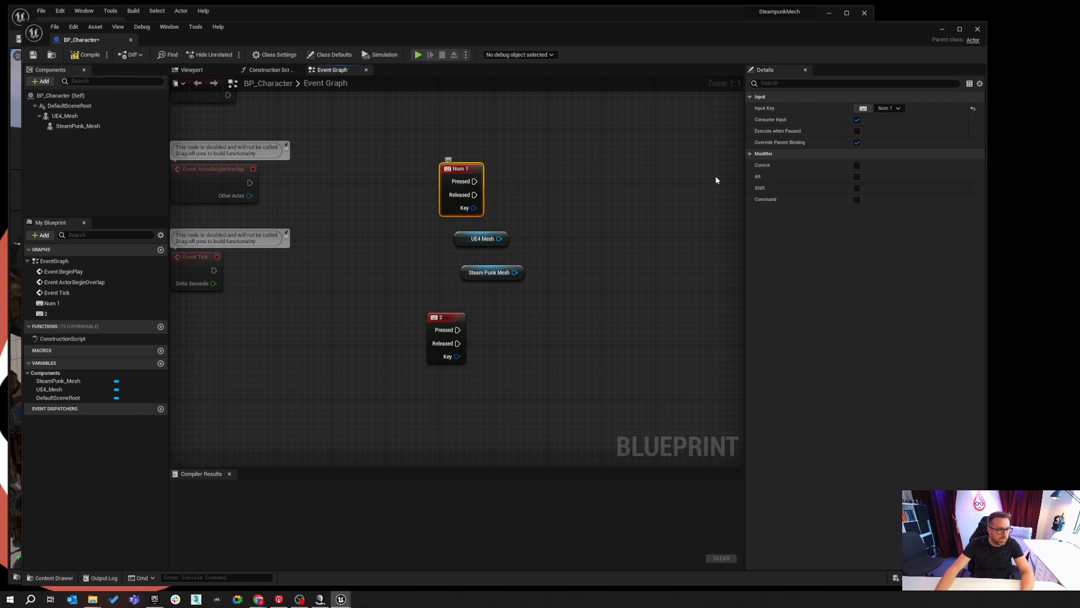
pyautogui.click(896, 108)
pyautogui.write('1')
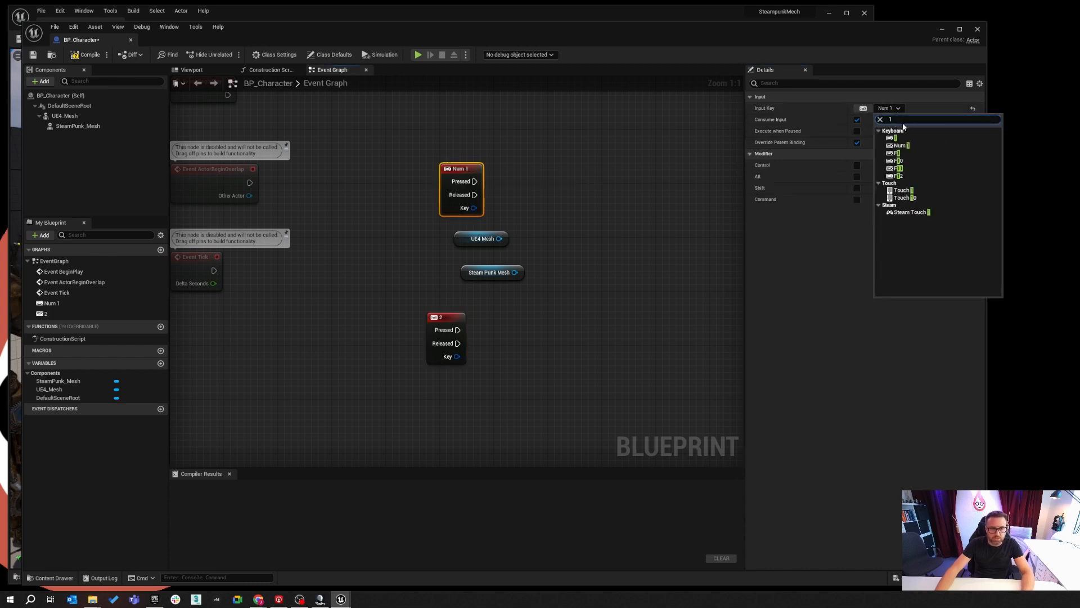
pyautogui.click(900, 139)
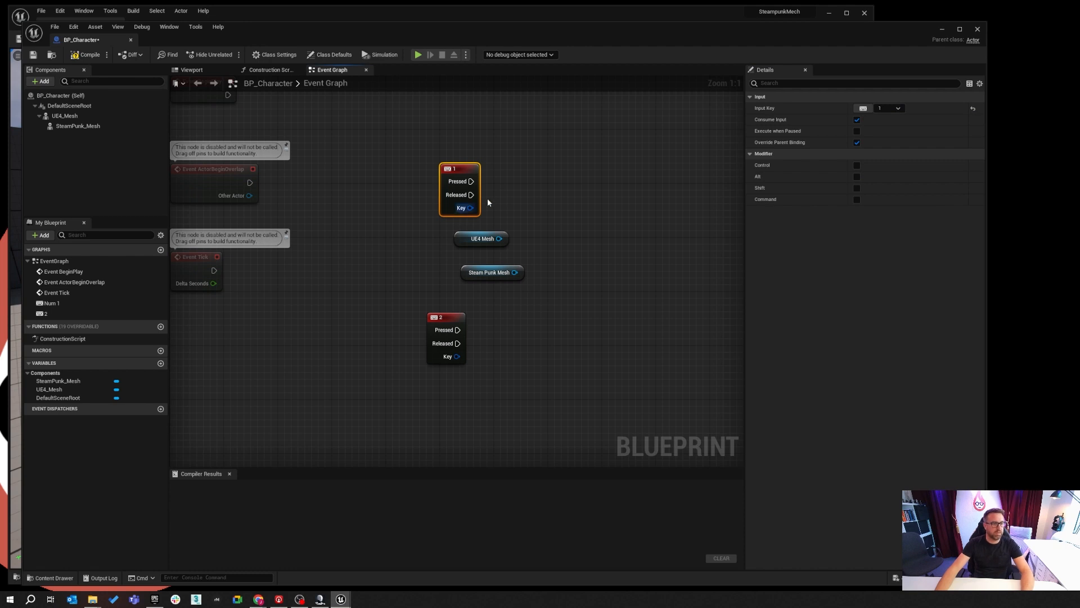
pyautogui.moveTo(471, 182); pyautogui.dragTo(592, 196)
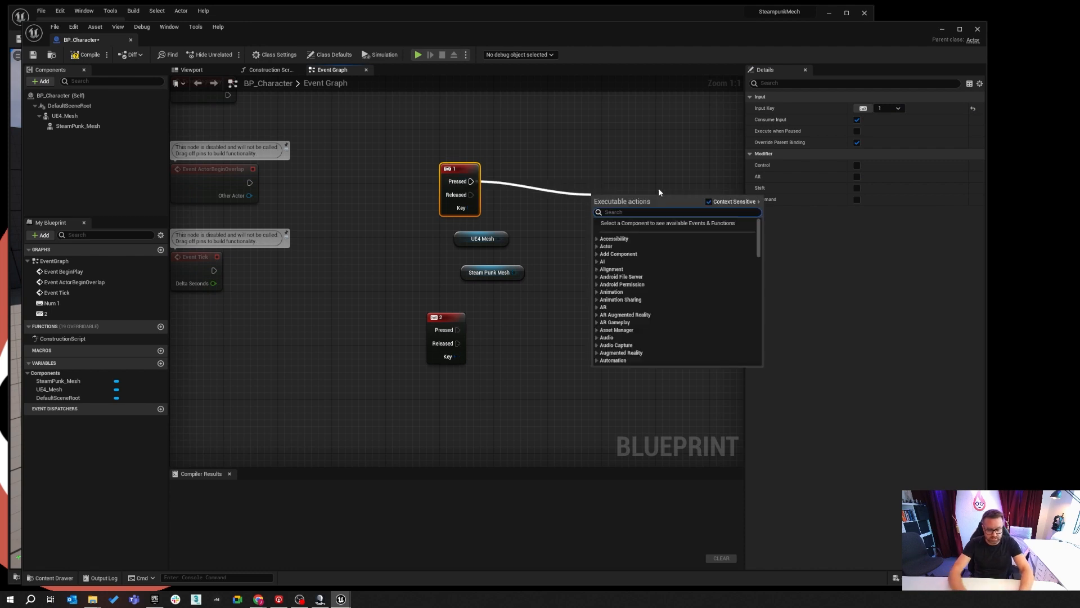
pyautogui.write('visibi')
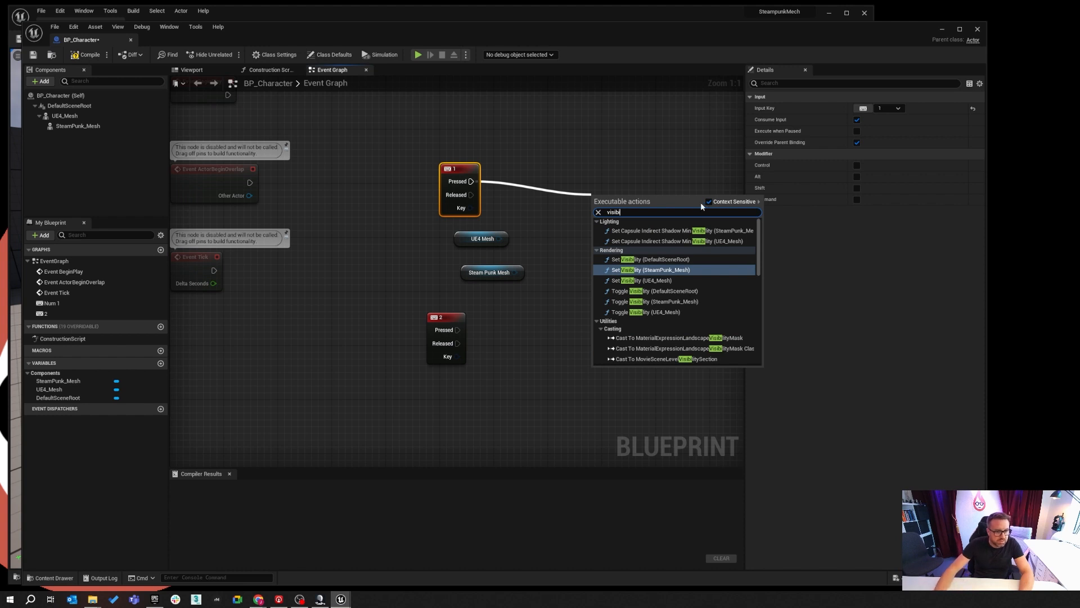
pyautogui.click(537, 232)
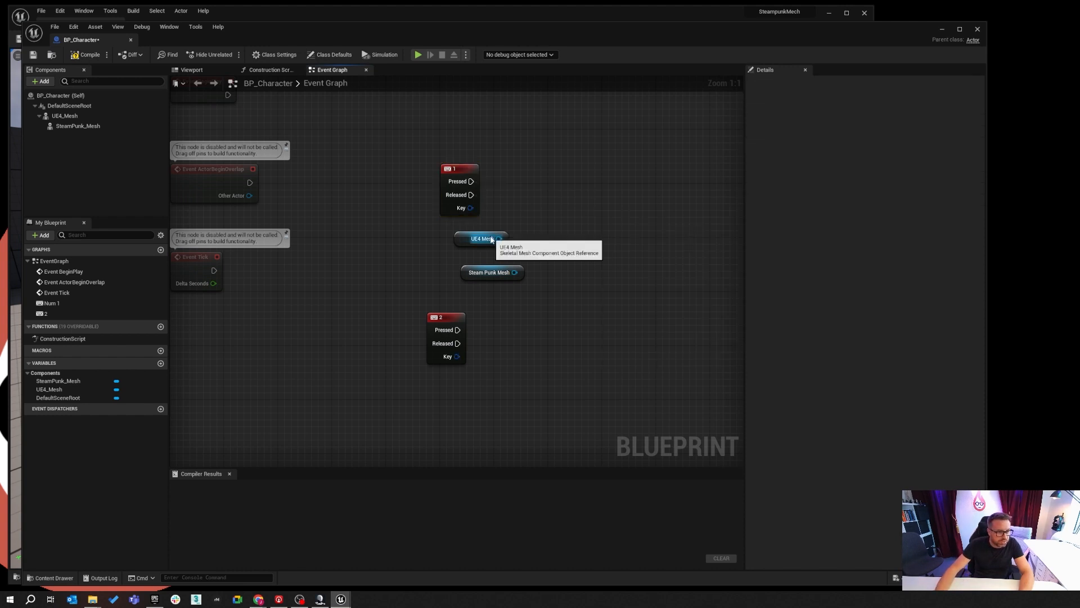
# Add a Set Visibility node targeting the UE4 Mesh reference and place it beside the 1 key event
pyautogui.moveTo(499, 239); pyautogui.dragTo(566, 199)
pyautogui.write('set')
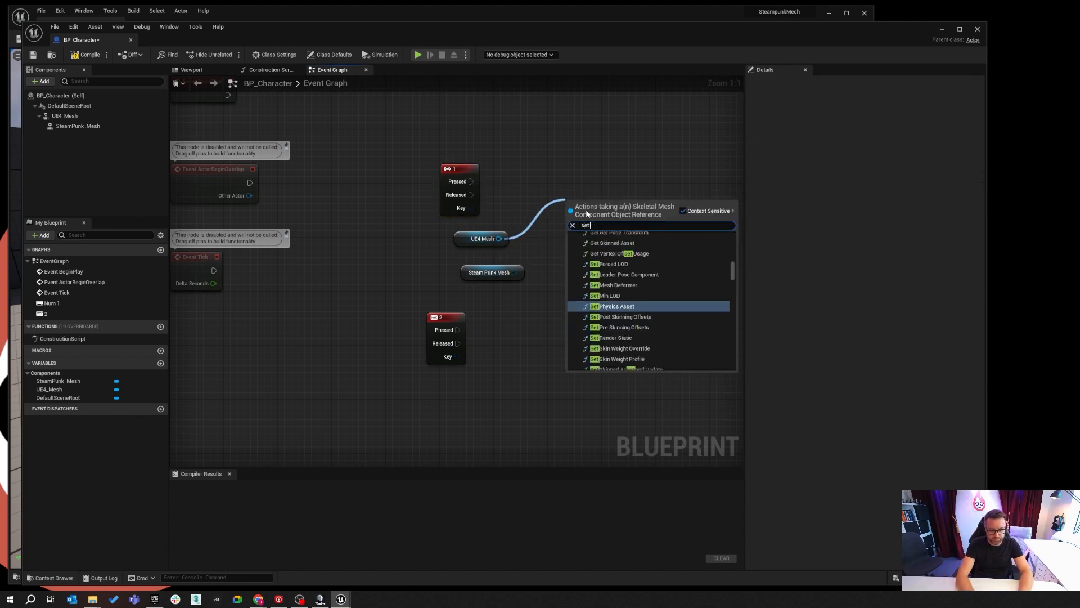
pyautogui.write(' visi')
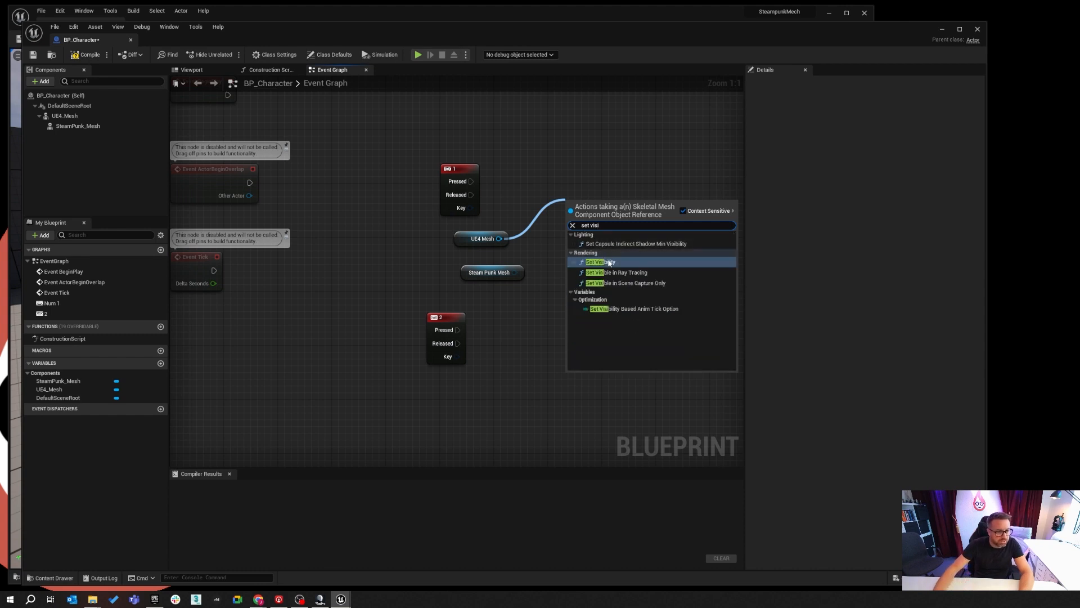
pyautogui.click(609, 263)
pyautogui.moveTo(615, 212); pyautogui.dragTo(630, 171)
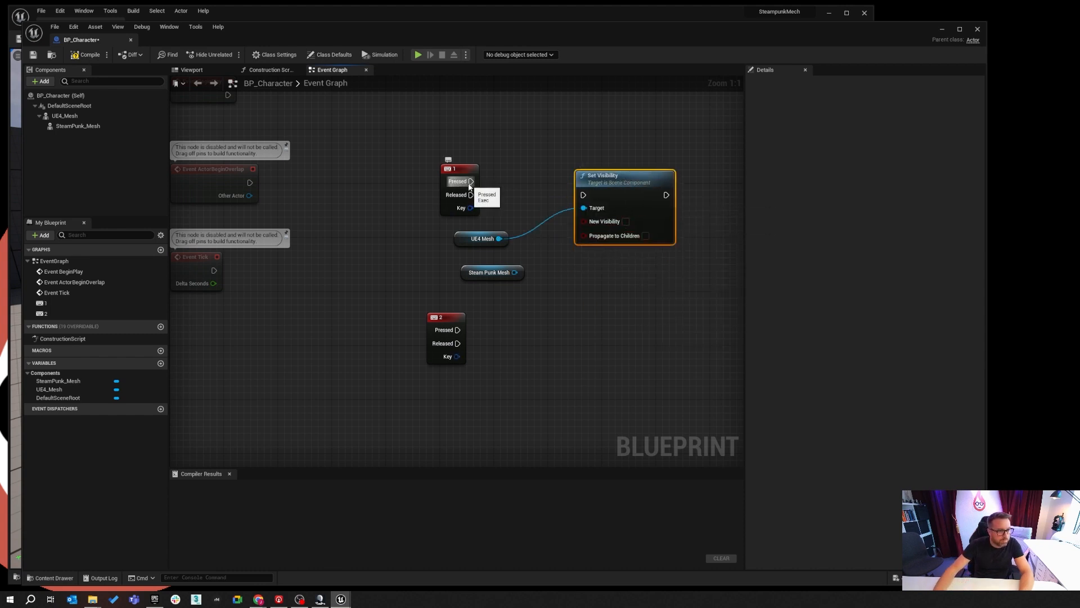
# Add a Flip Flop on the 1 event's Pressed output, connecting A and B to Set Visibility's execution input and Is A to New Visibility
pyautogui.moveTo(469, 185); pyautogui.dragTo(511, 184)
pyautogui.write('fl')
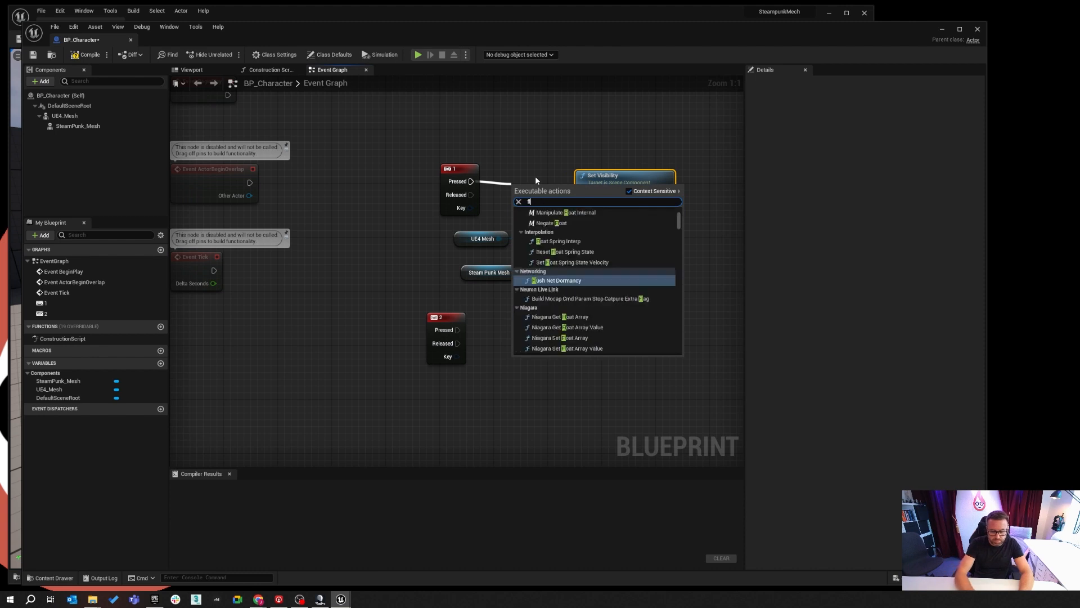
pyautogui.write('ip')
pyautogui.press('Return')
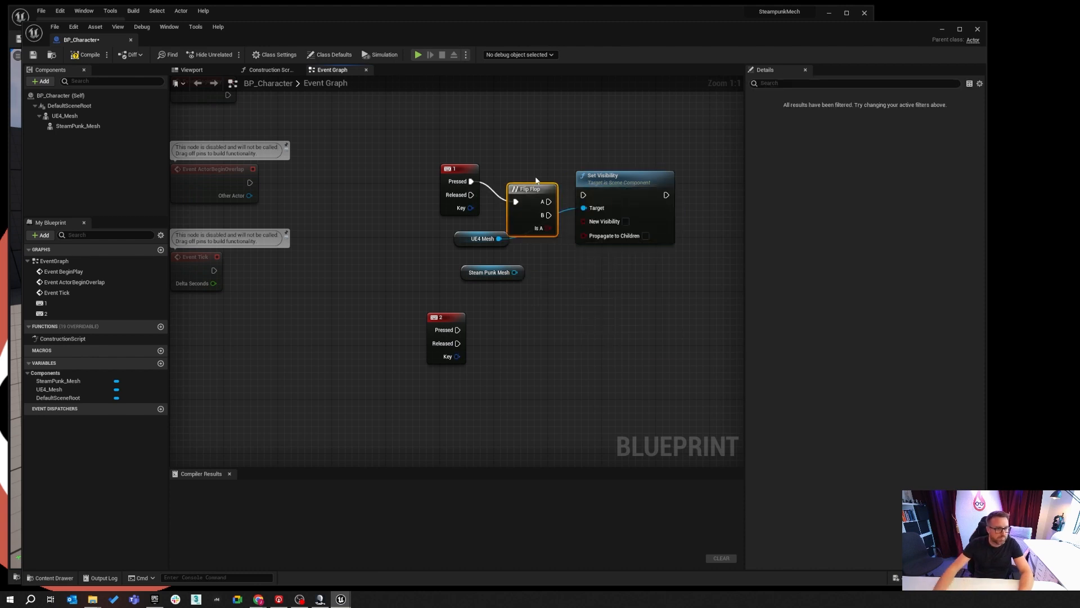
pyautogui.moveTo(633, 190); pyautogui.dragTo(720, 203)
pyautogui.moveTo(548, 202); pyautogui.dragTo(671, 209)
pyautogui.moveTo(542, 229); pyautogui.dragTo(672, 234)
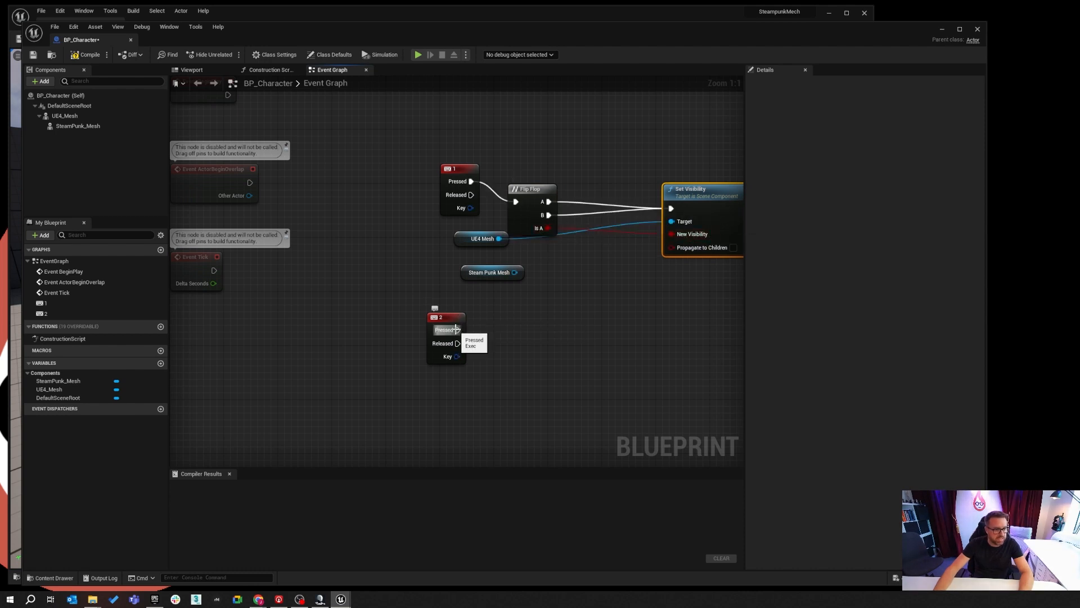
# Add a Set Visibility node targeting the Steam Punk Mesh reference and connect the 2 event's Pressed and Released outputs to its execution input
pyautogui.moveTo(514, 272); pyautogui.dragTo(580, 301)
pyautogui.write('visi')
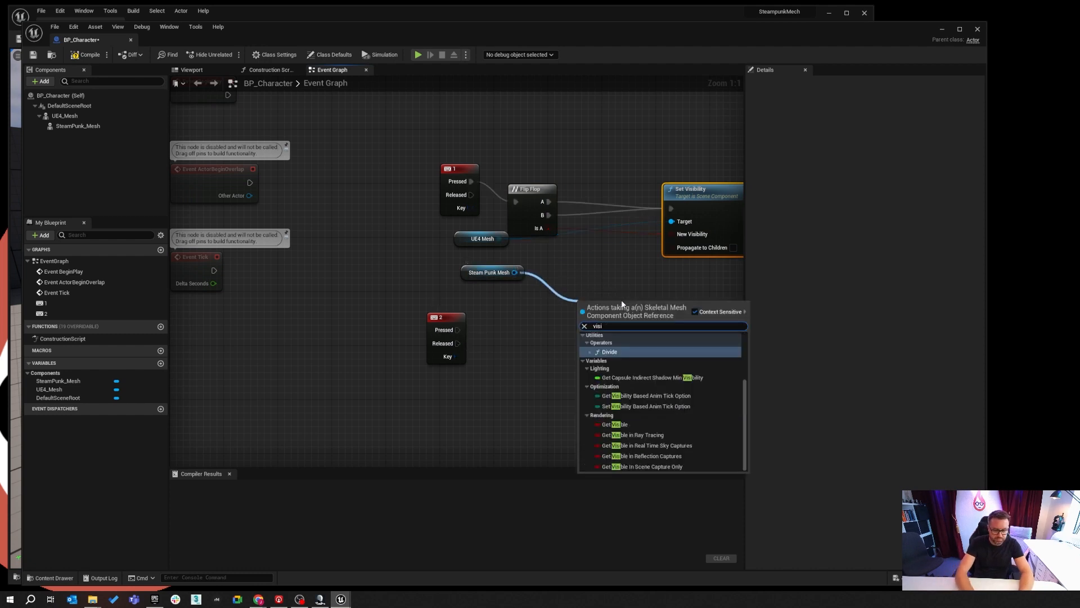
pyautogui.write('b')
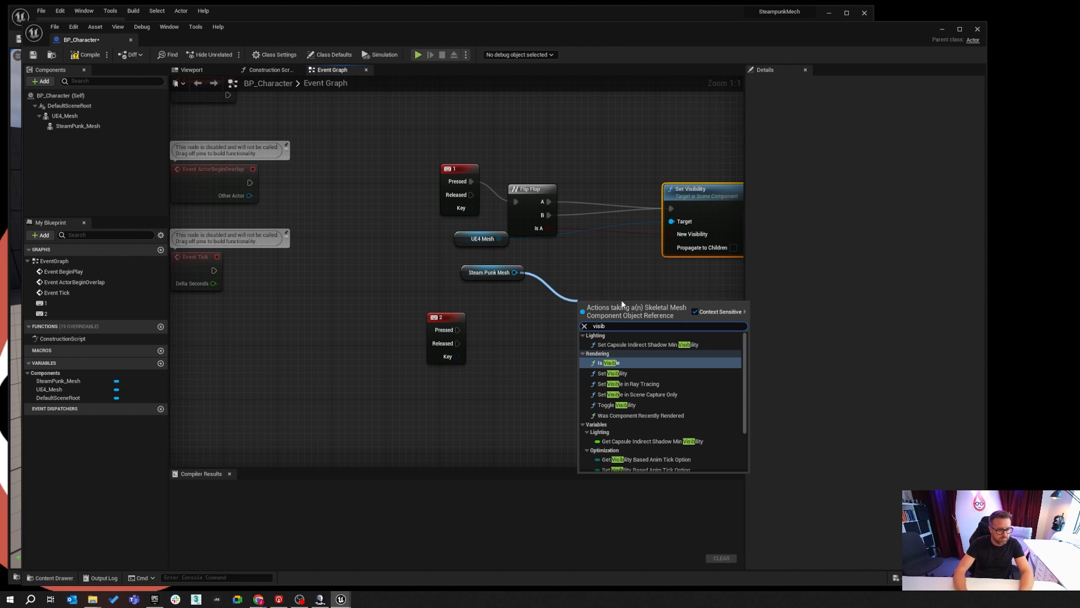
pyautogui.click(613, 374)
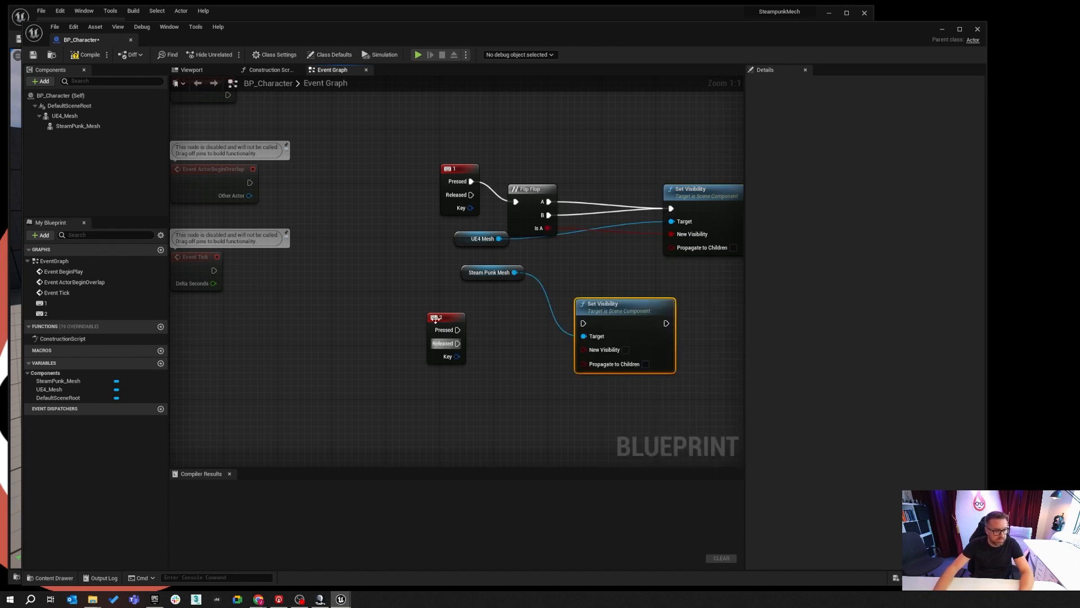
pyautogui.moveTo(458, 330); pyautogui.dragTo(583, 324)
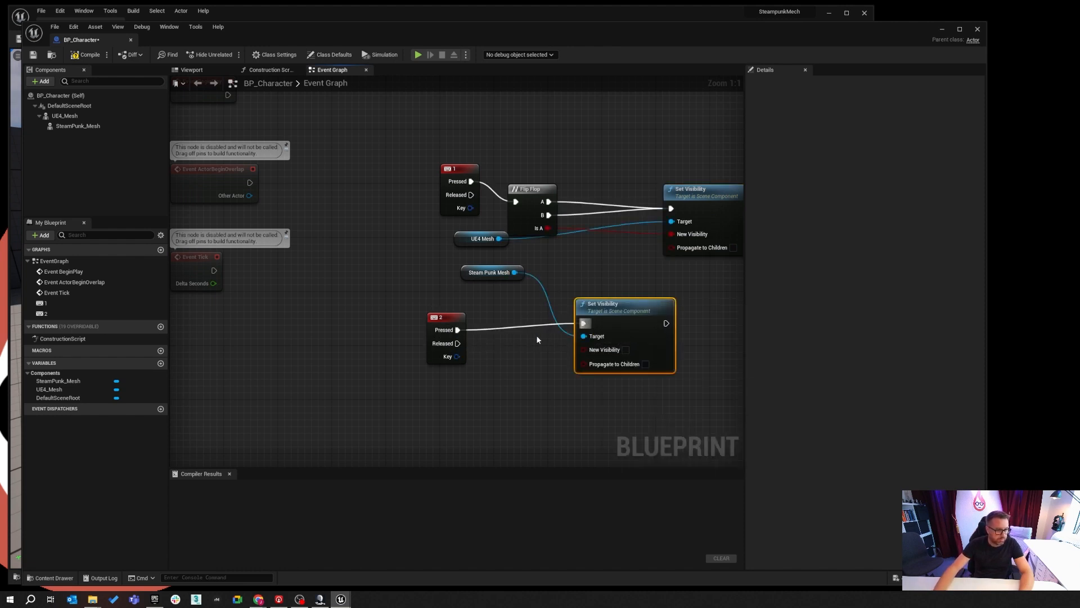
pyautogui.moveTo(460, 343); pyautogui.dragTo(584, 323)
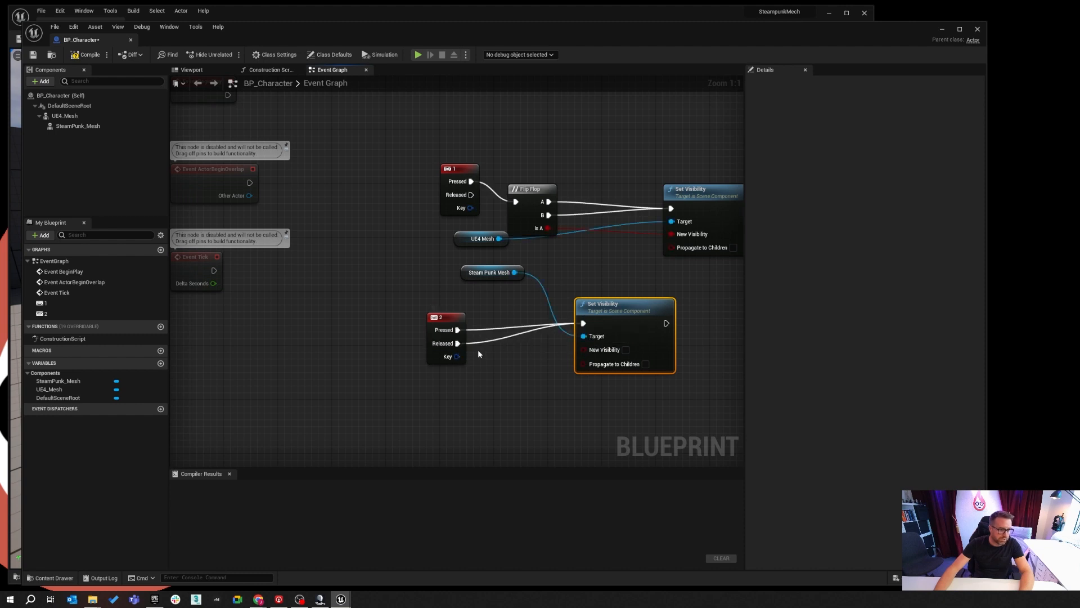
pyautogui.click(508, 308)
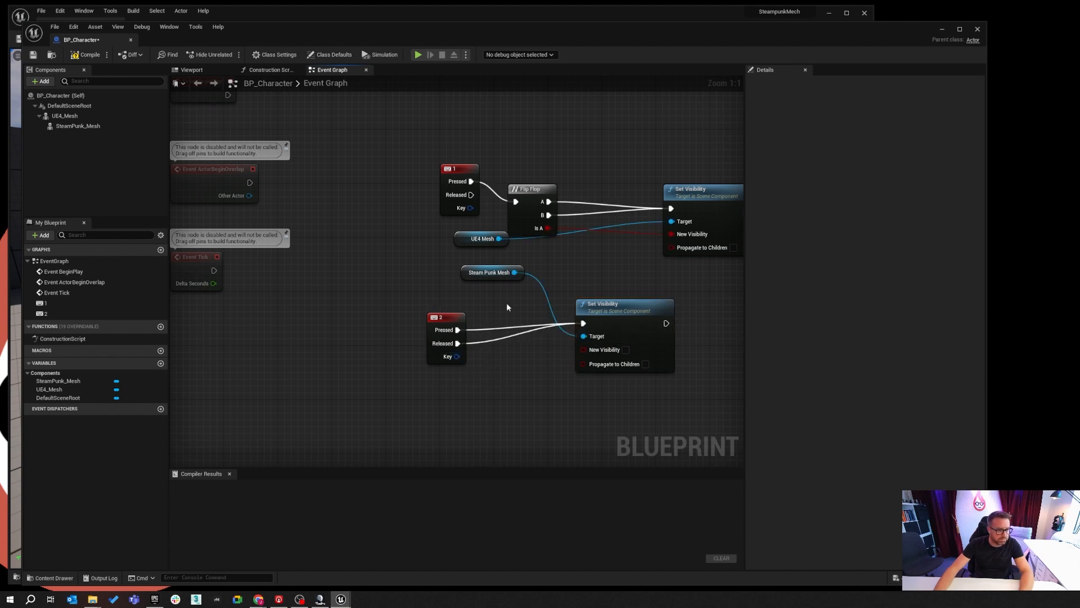
# Insert a Flip Flop between the 2 event's Pressed and Released outputs and Set Visibility, connecting A to execution and Is A to New Visibility
pyautogui.moveTo(459, 329); pyautogui.dragTo(501, 319)
pyautogui.write('flip')
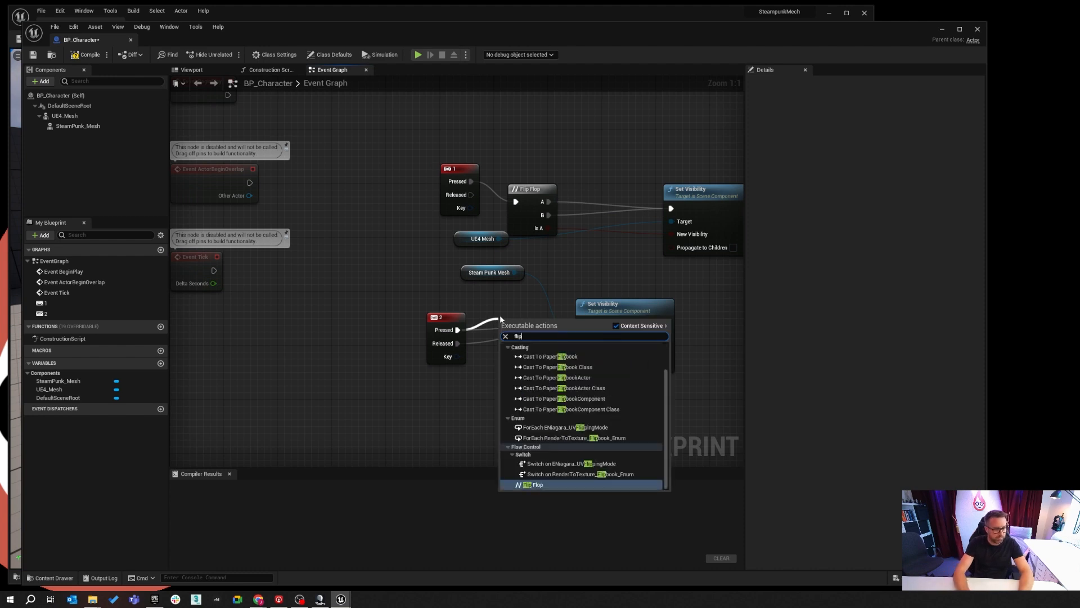
pyautogui.press('Return')
pyautogui.moveTo(459, 343); pyautogui.dragTo(519, 310)
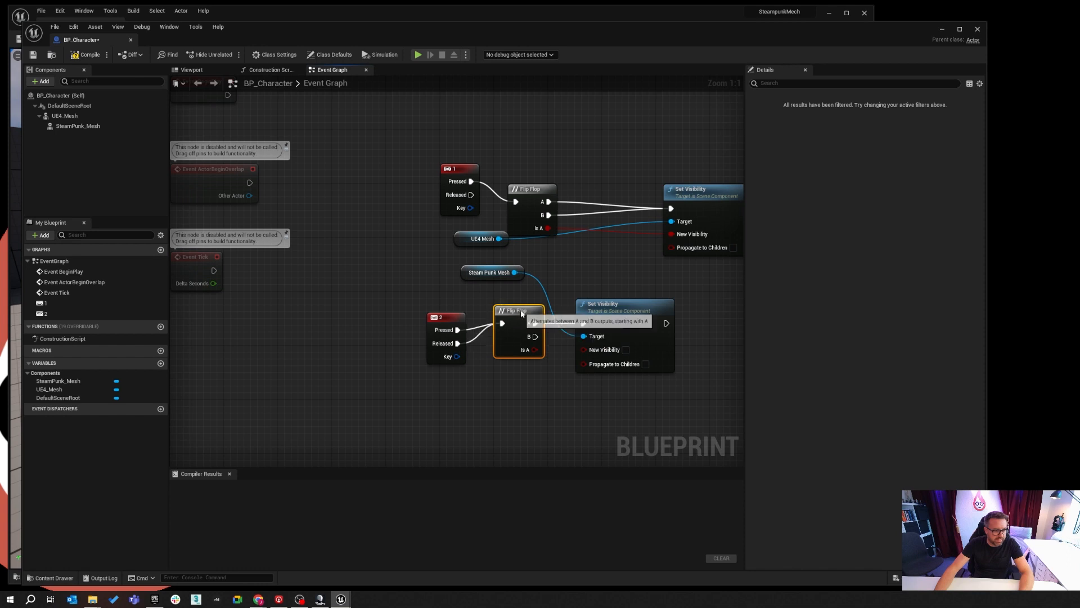
pyautogui.moveTo(535, 350); pyautogui.dragTo(588, 352)
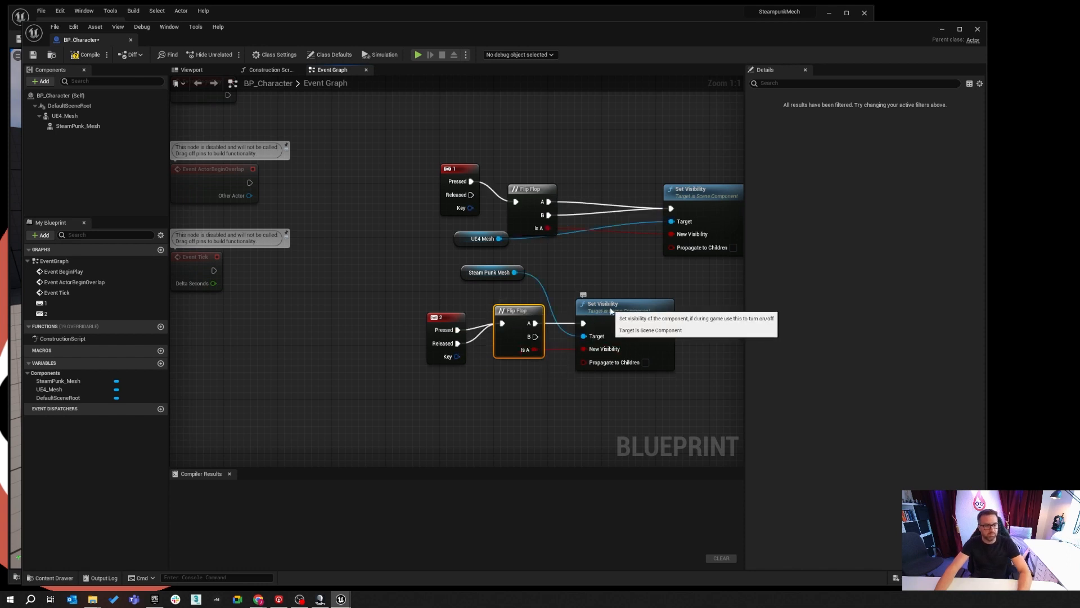
pyautogui.moveTo(608, 306); pyautogui.dragTo(634, 306)
pyautogui.click(568, 385)
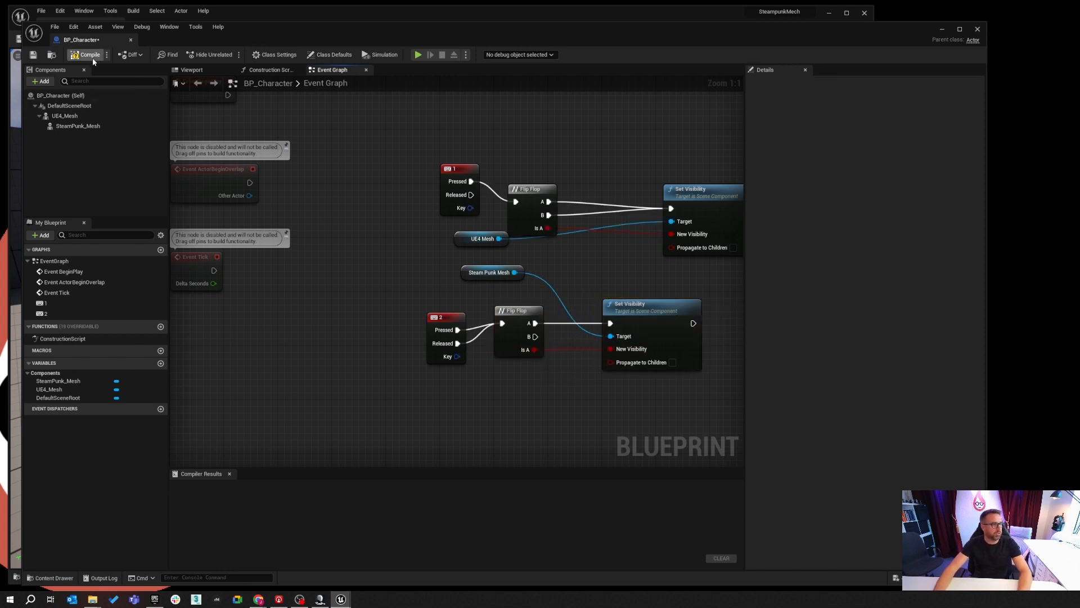
# Turn off Visible on the SteamPunk_Mesh component, compile the BP_Character blueprint and close it
pyautogui.click(191, 70)
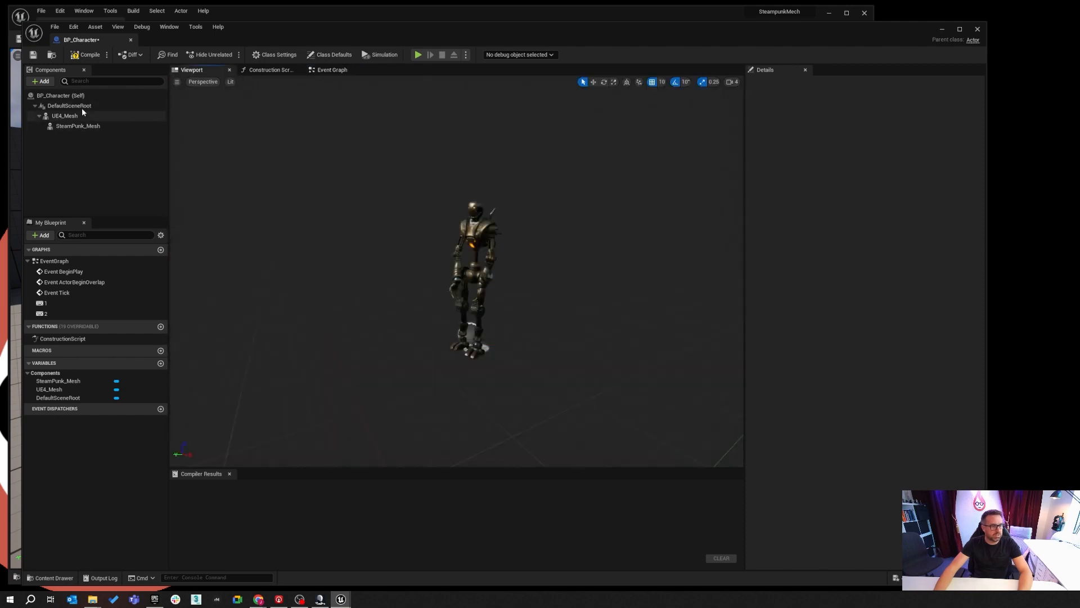
pyautogui.click(85, 126)
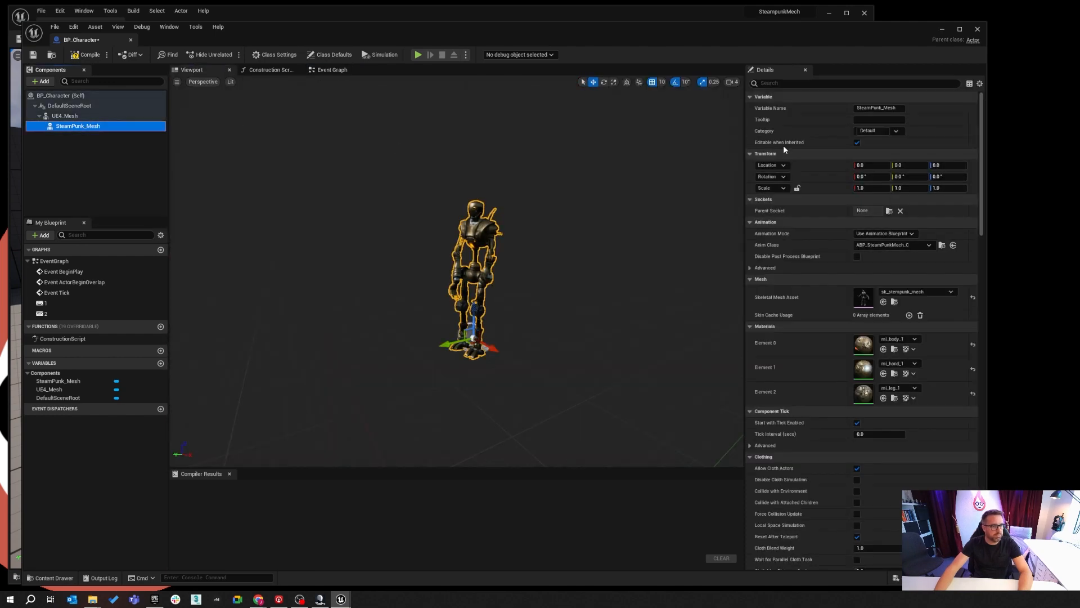
pyautogui.click(858, 84)
pyautogui.write('visi')
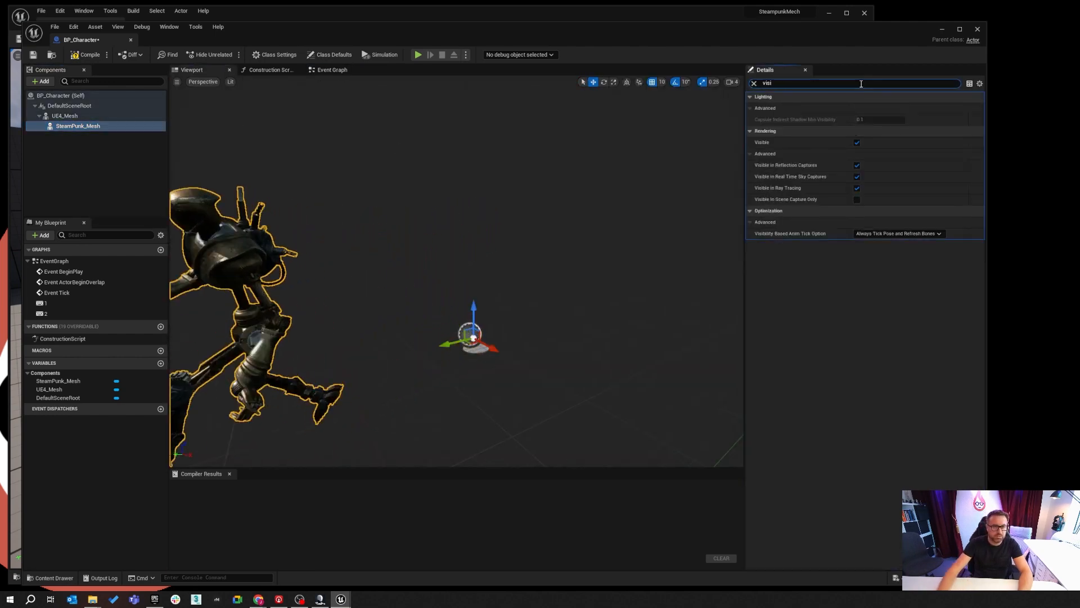
pyautogui.click(857, 142)
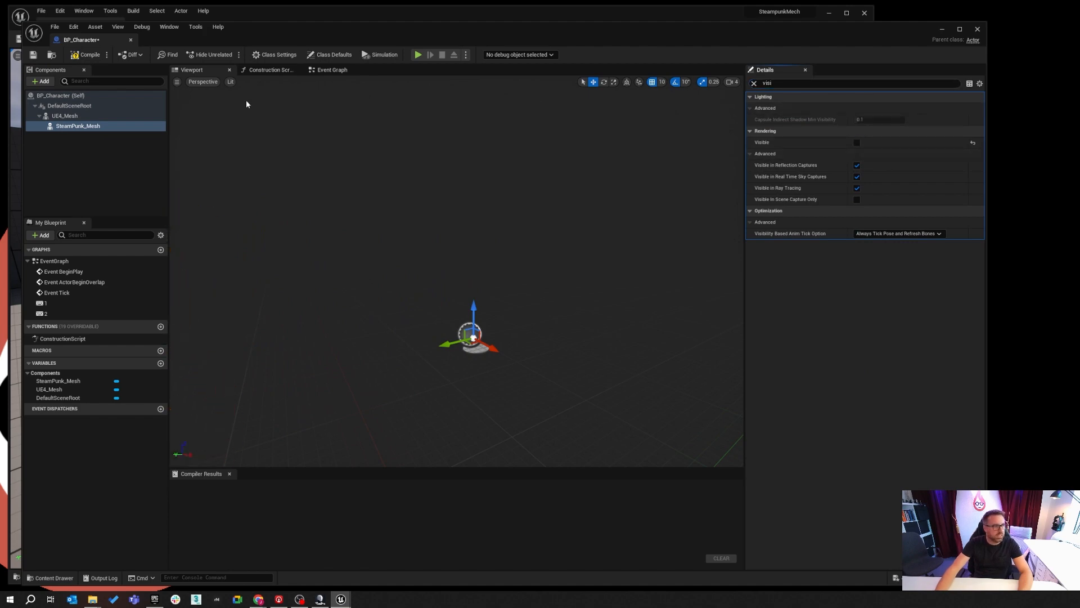
pyautogui.click(90, 54)
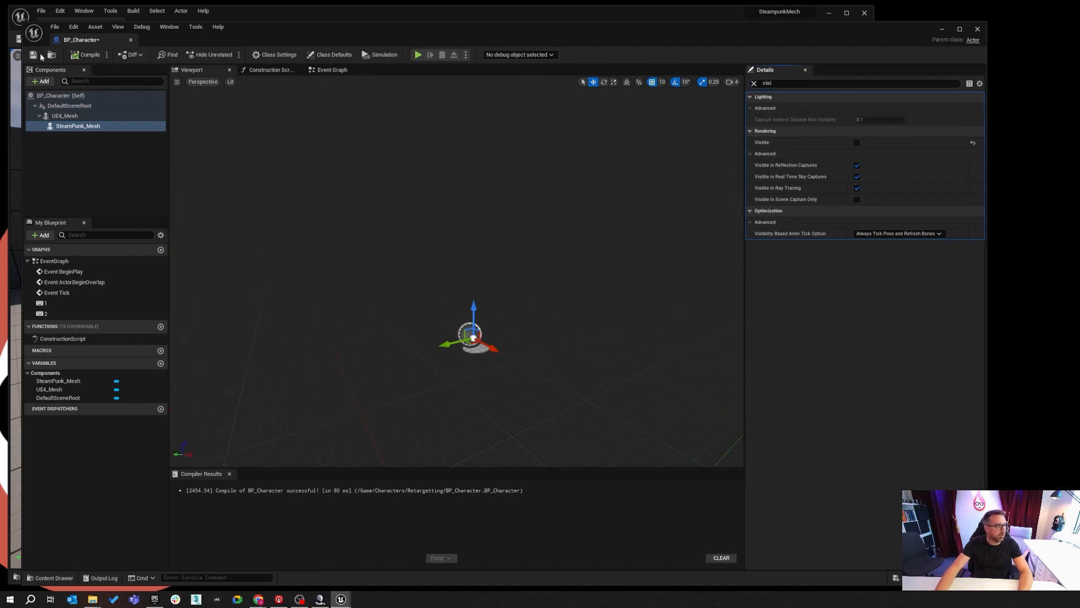
pyautogui.click(132, 40)
# Play ThirdPersonMap to check the character setup and stop the session
pyautogui.click(118, 38)
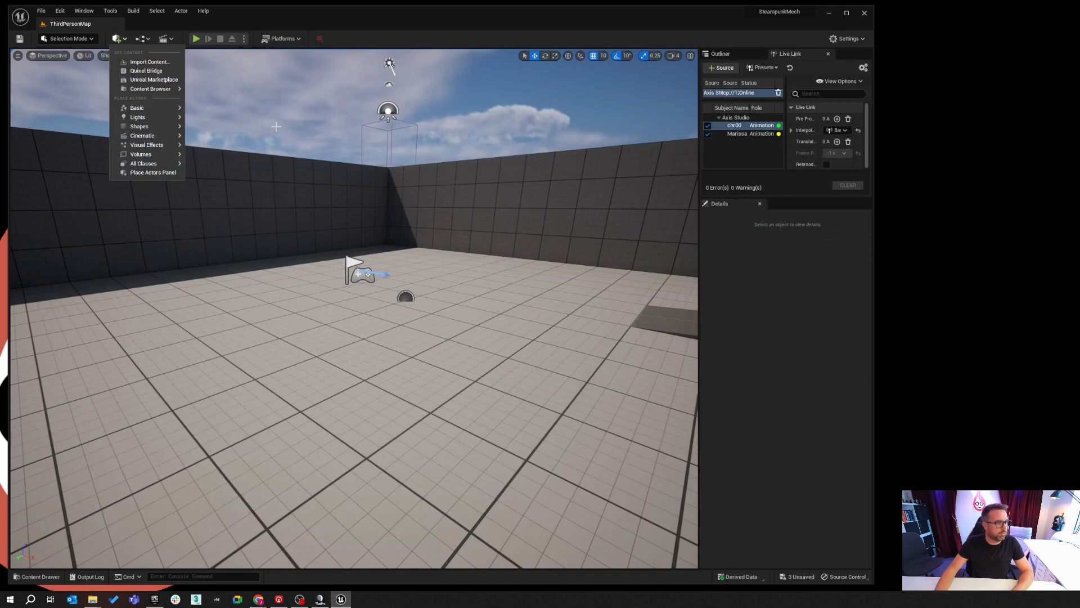
pyautogui.click(348, 55)
pyautogui.click(197, 39)
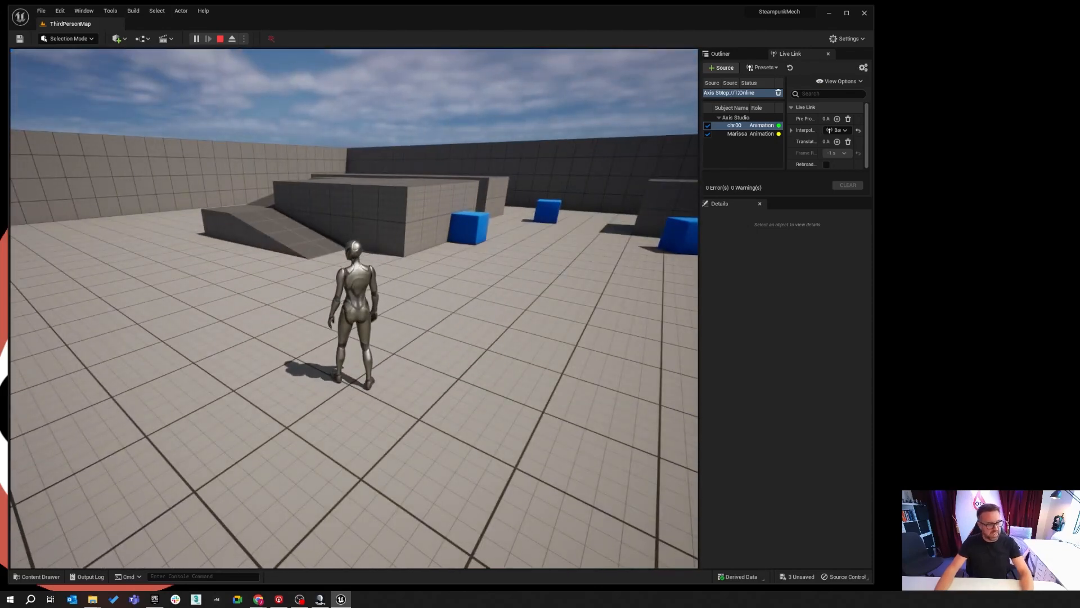
pyautogui.press('Escape')
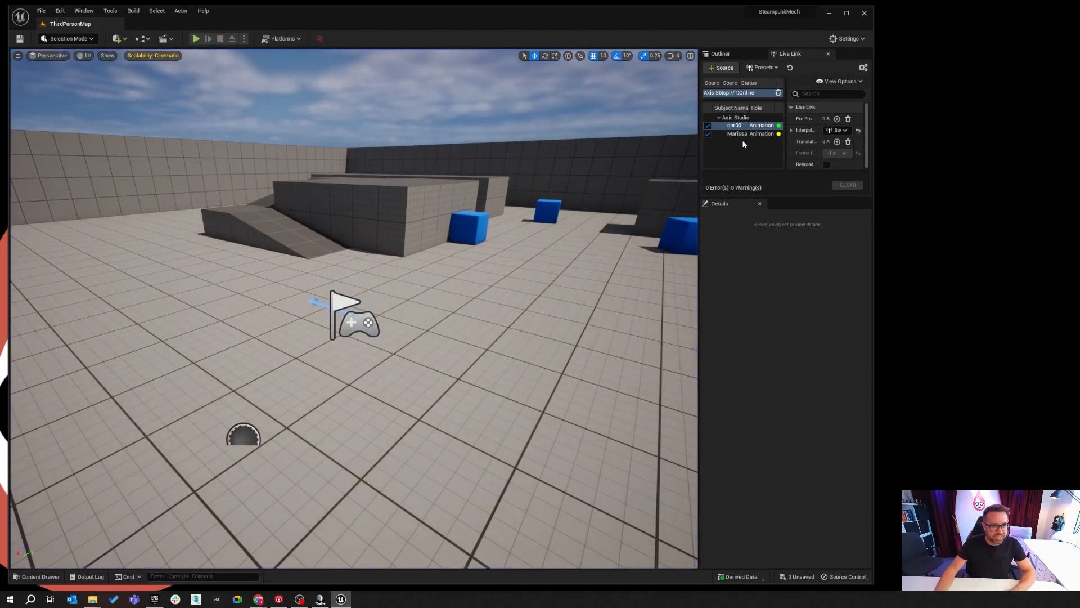
# Set Auto Receive Input to Player 0 on the BP_Character actor in the level and save the map
pyautogui.click(721, 54)
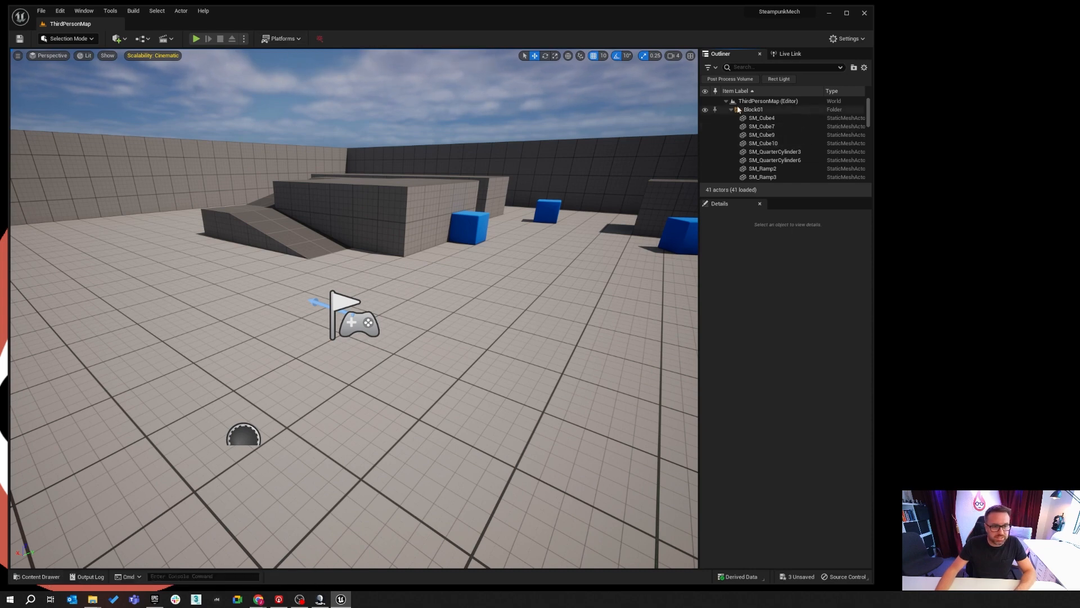
pyautogui.scroll(-5, 761, 144)
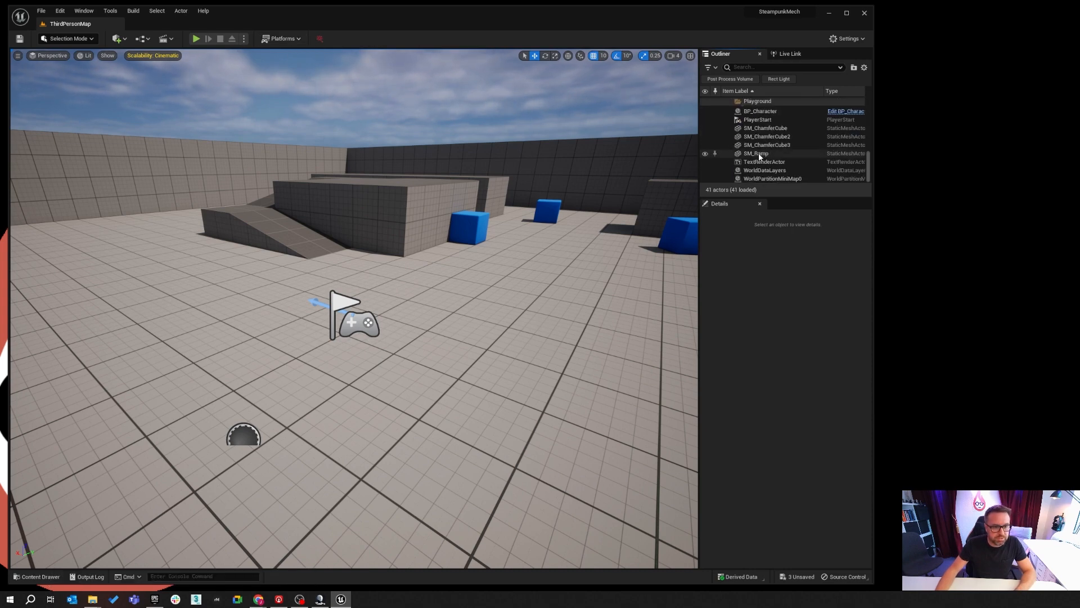
pyautogui.click(759, 111)
pyautogui.click(732, 287)
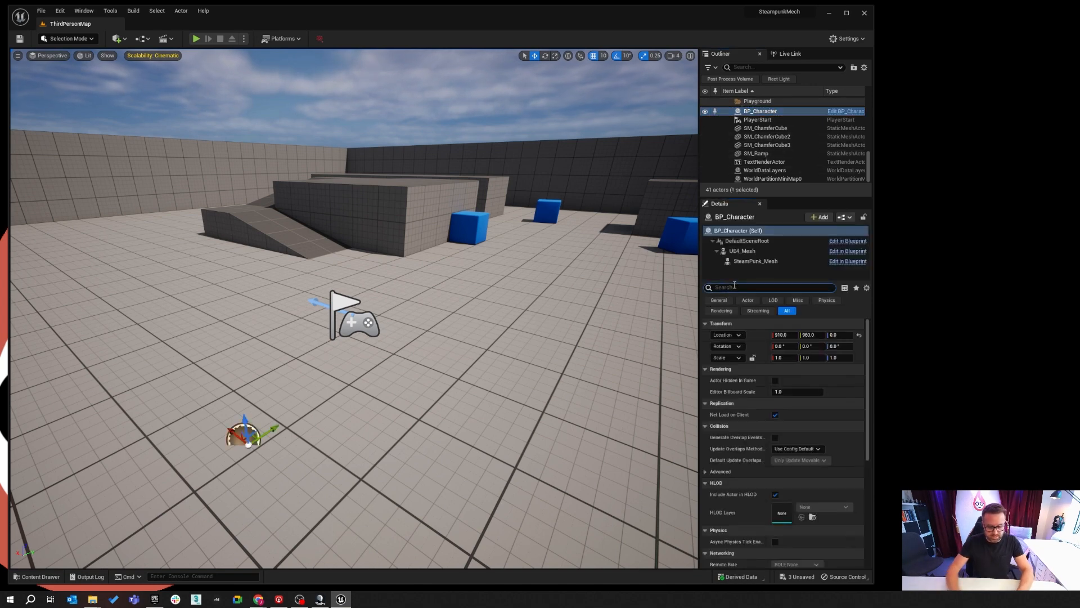
pyautogui.write('inpu')
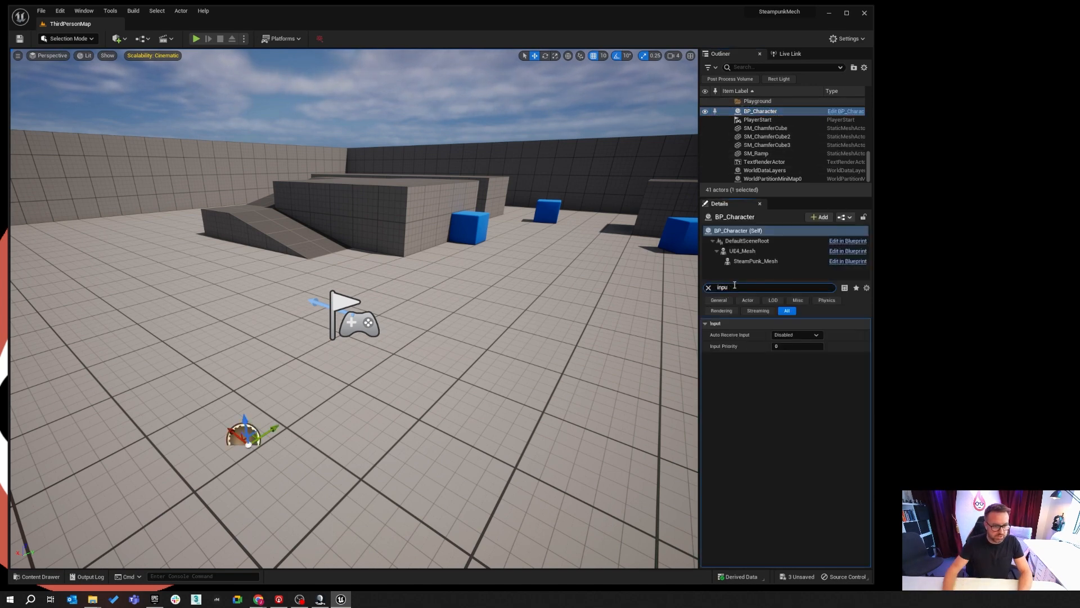
pyautogui.click(804, 335)
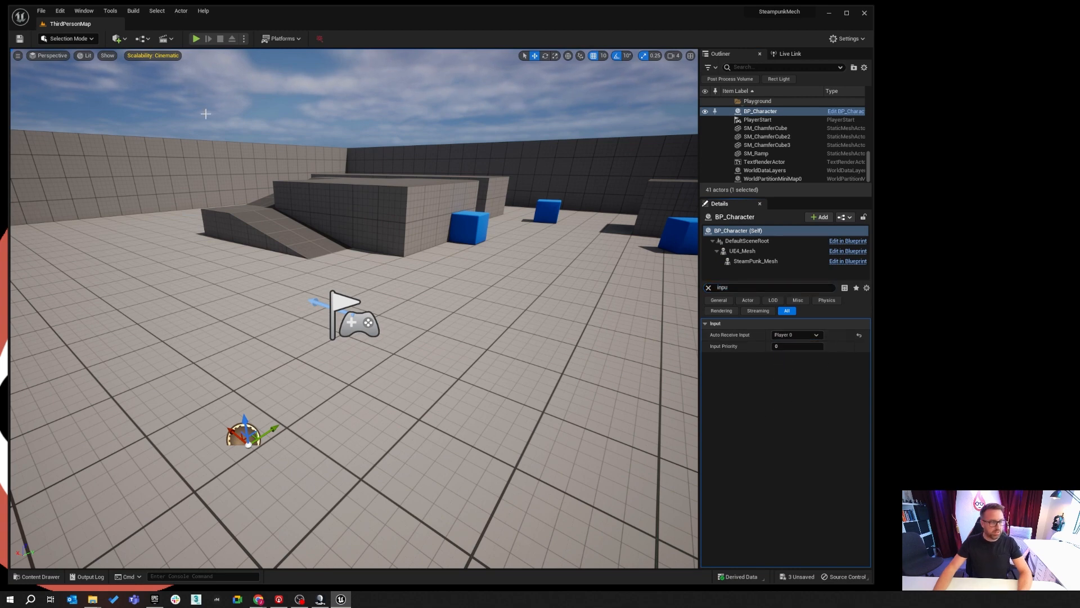
pyautogui.click(19, 38)
# Play the level again to test the mesh visibility toggles on BP_Character and stop the session
pyautogui.click(195, 38)
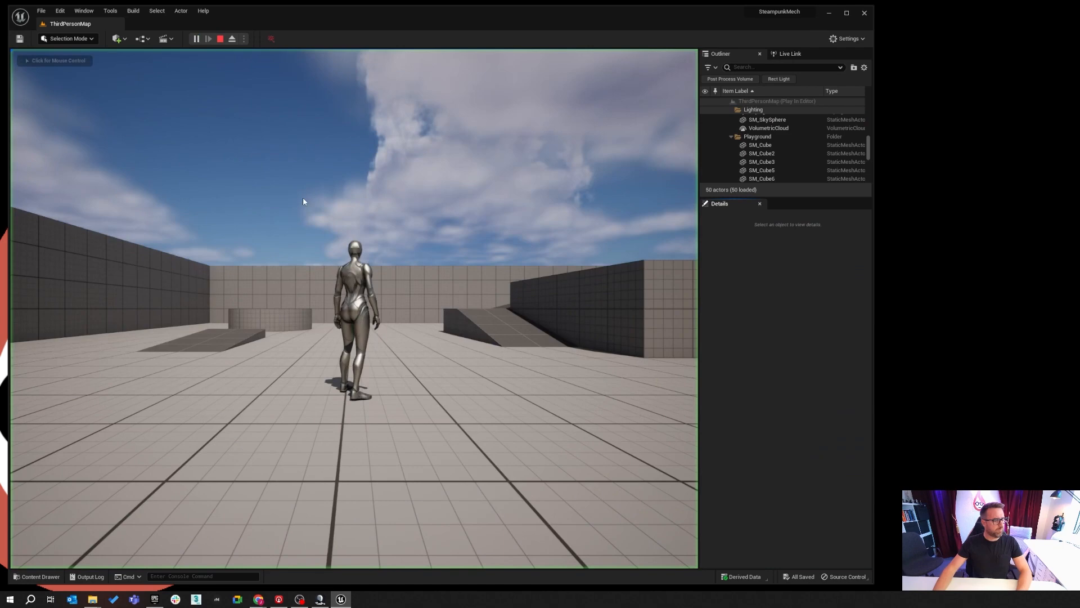
pyautogui.click(415, 321)
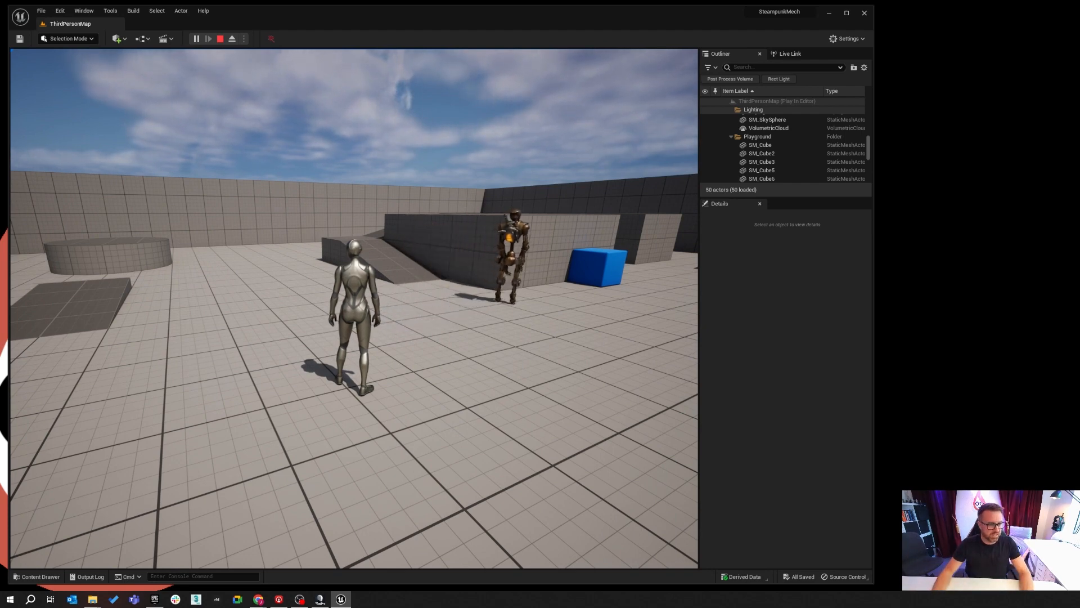
pyautogui.press('Escape')
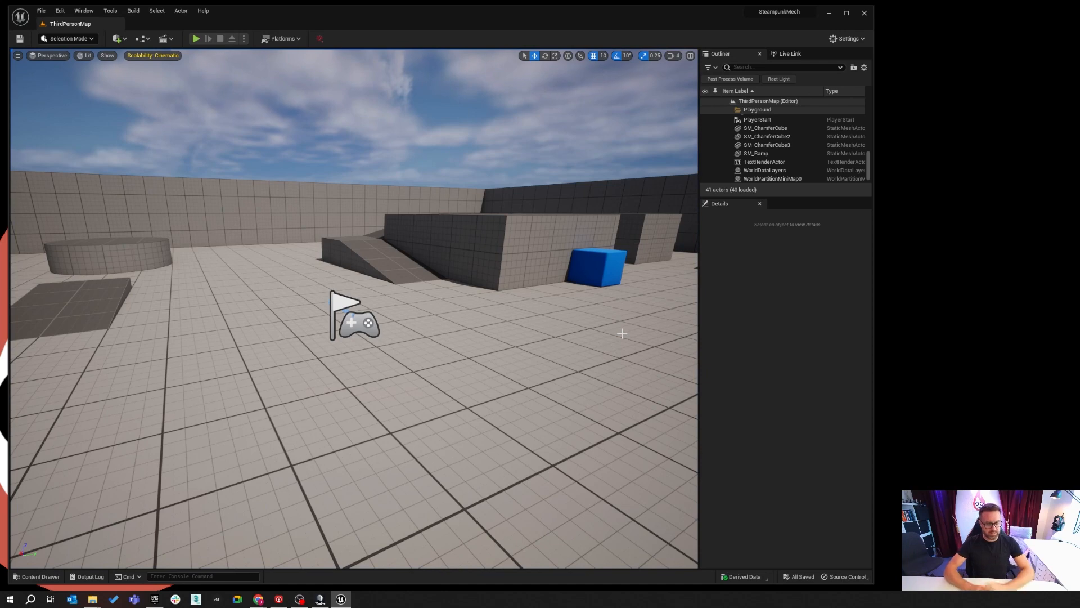